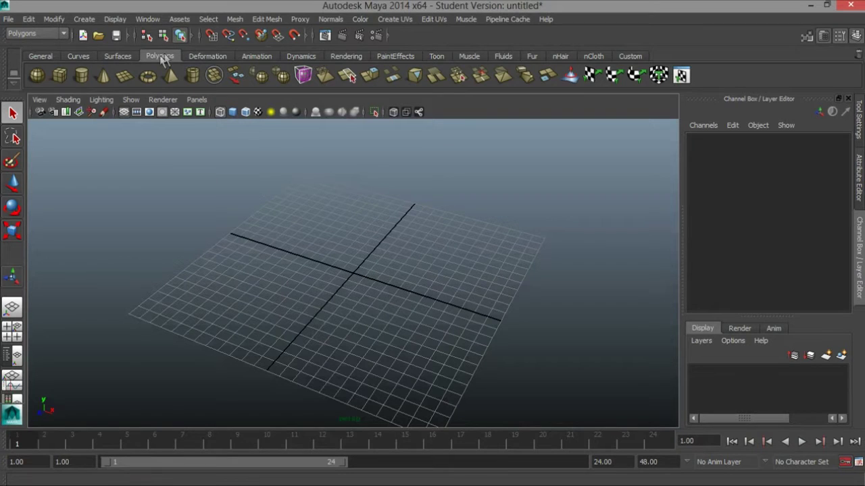
- Create a polygon cylinder with 8 axis subdivisions and switch the perspective view to shaded display
left_click(81, 76)
left_click_drag(492, 326, 476, 291, "alt")
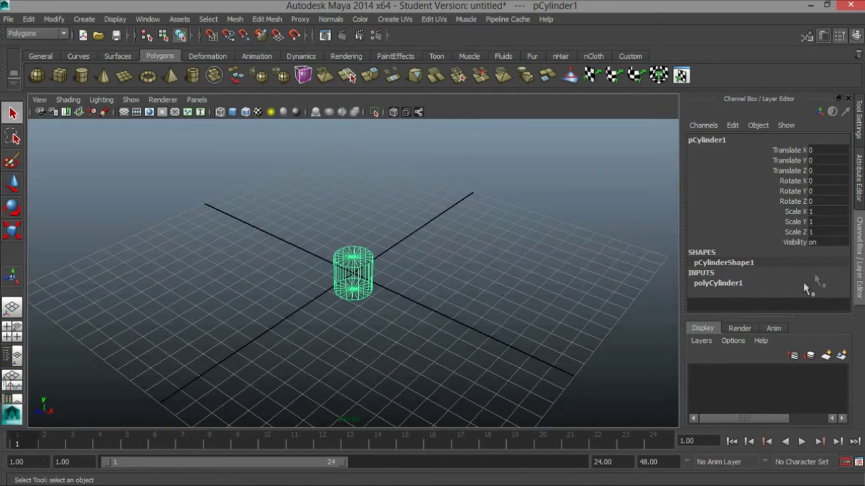
left_click(703, 285)
left_click_drag(844, 225, 848, 267)
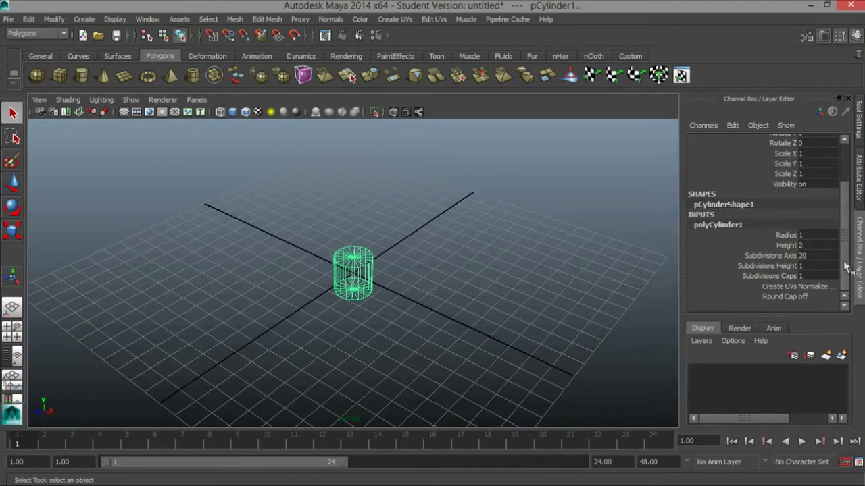
double_click(819, 256)
key("Return")
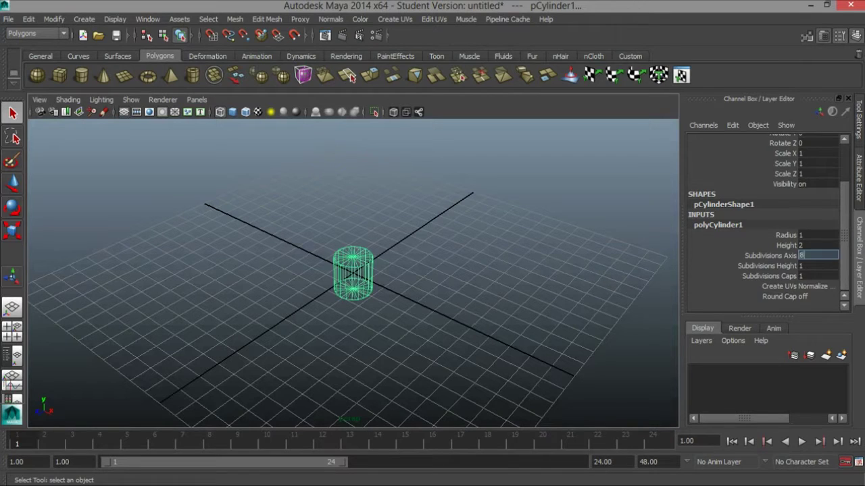
key("5")
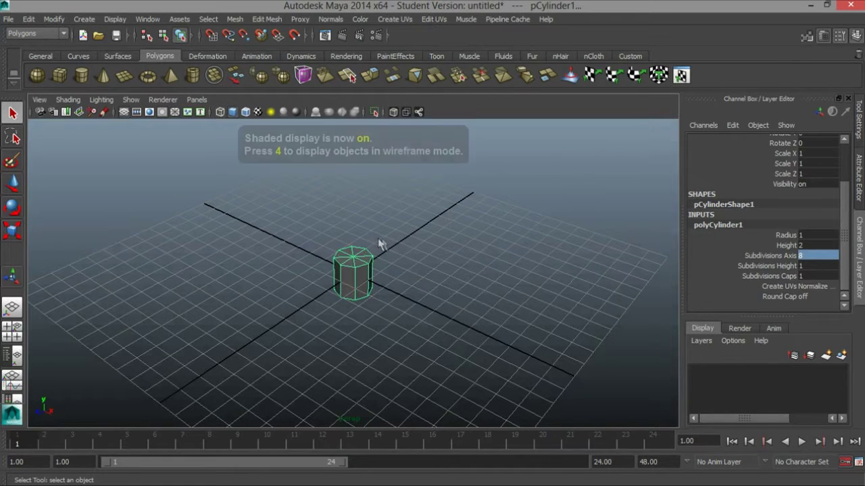
- Scale the cylinder vertically into a tall column with a Scale Y of about 12.345
mouse_move(392, 299)
left_mouse_down("alt")
mouse_move(381, 293)
mouse_move(398, 303)
left_mouse_up("alt")
key("r")
scroll(396, 292, "down", 6)
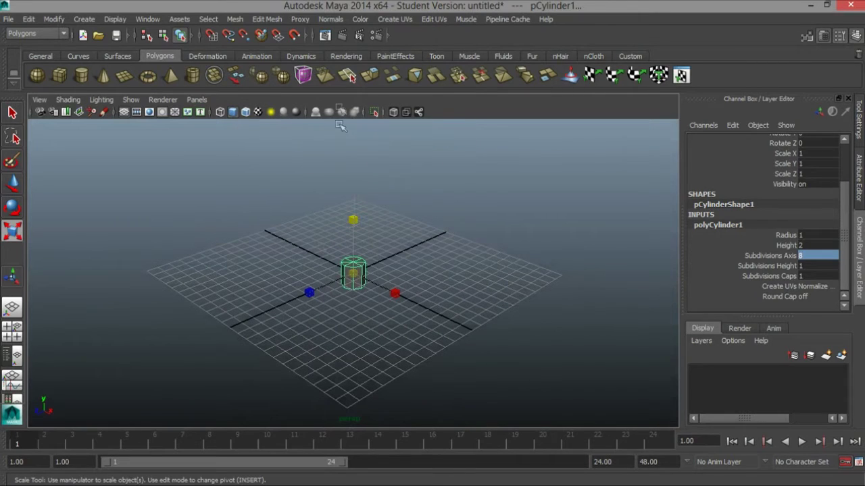
left_click(365, 254)
left_click(362, 261)
left_click_drag(353, 221, 380, 119)
left_click_drag(351, 219, 353, 108)
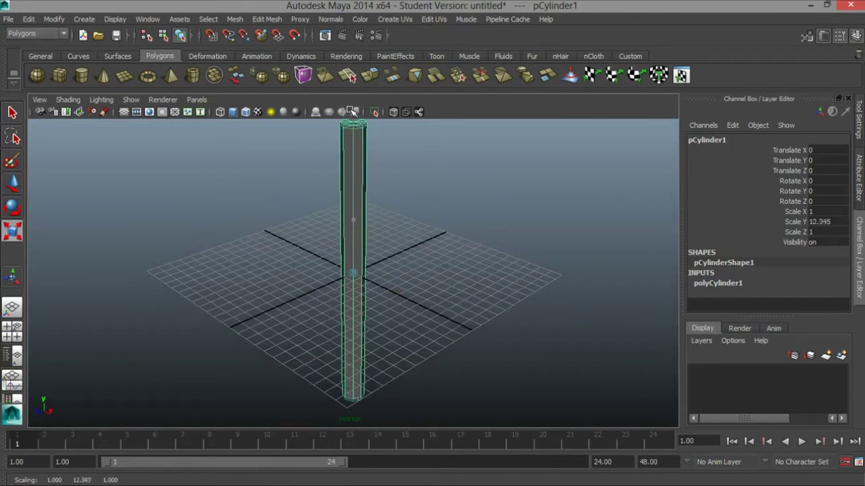
- Move the cylinder up above the grid to a Translate Y of about 13.429
left_click_drag(525, 379, 421, 353, "alt")
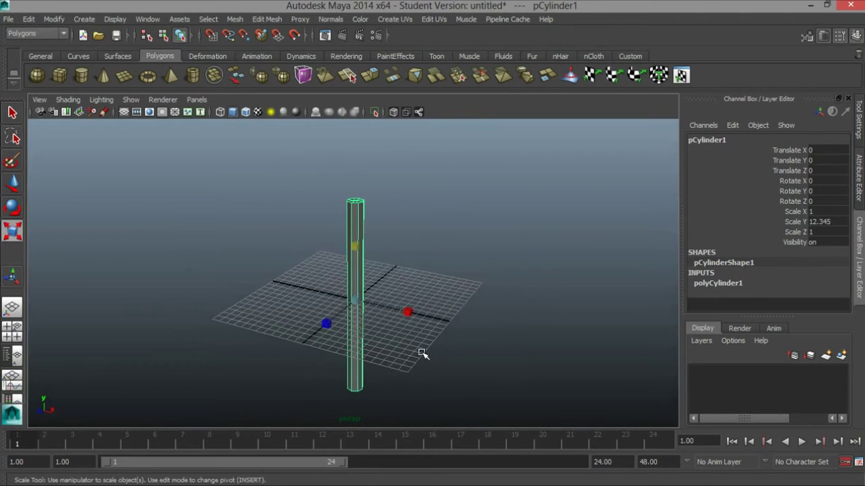
key("w")
left_click_drag(356, 264, 397, 166)
- Delete the four diagonal spoke edges on the cylinder's top cap, keeping the two straight cross lines as four quads
left_click_drag(495, 223, 439, 300, "alt")
right_click_drag(439, 300, 413, 285, "alt")
left_click_drag(412, 286, 419, 282, "alt")
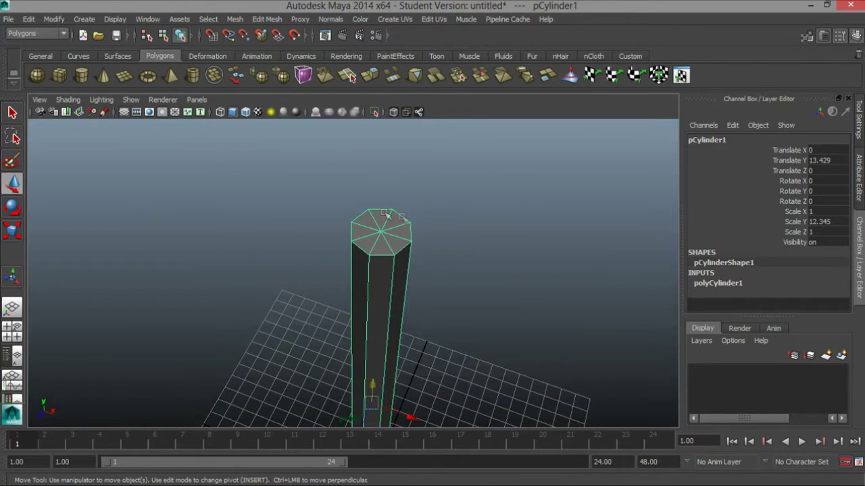
left_click_drag(375, 266, 328, 269, "alt")
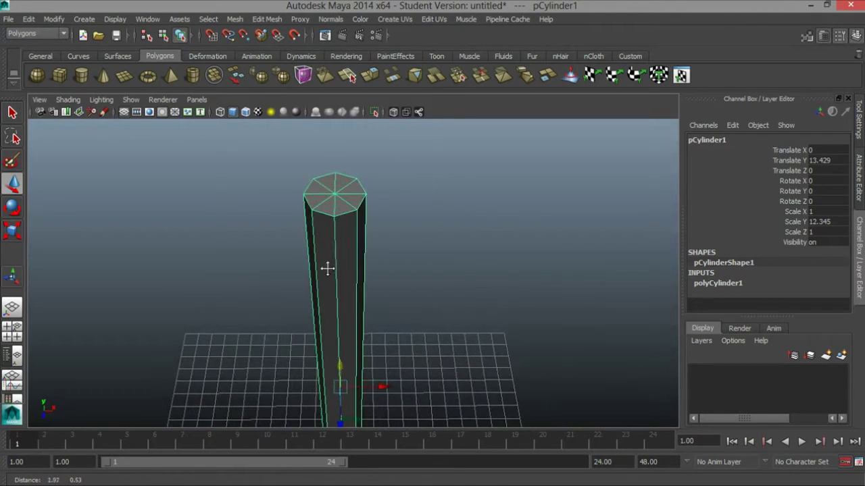
right_click(335, 204)
right_click_drag(335, 204, 331, 177)
left_click_drag(331, 177, 338, 224, "alt")
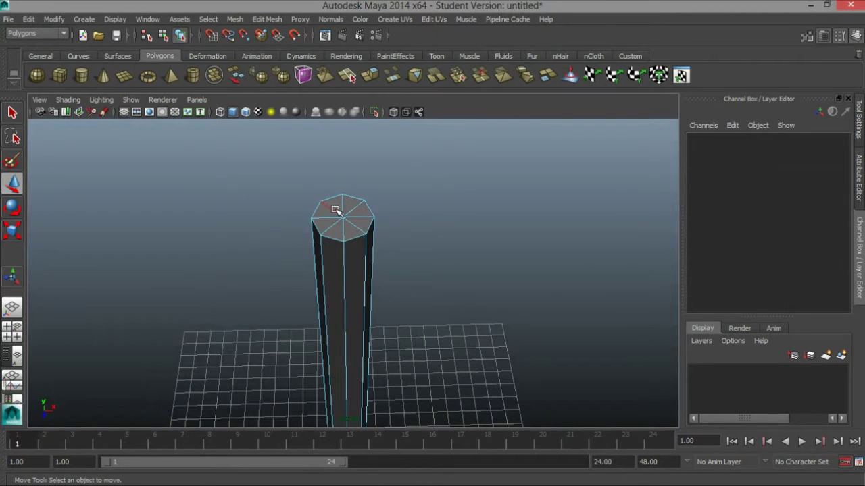
left_click(336, 210)
key("q")
double_click(333, 228)
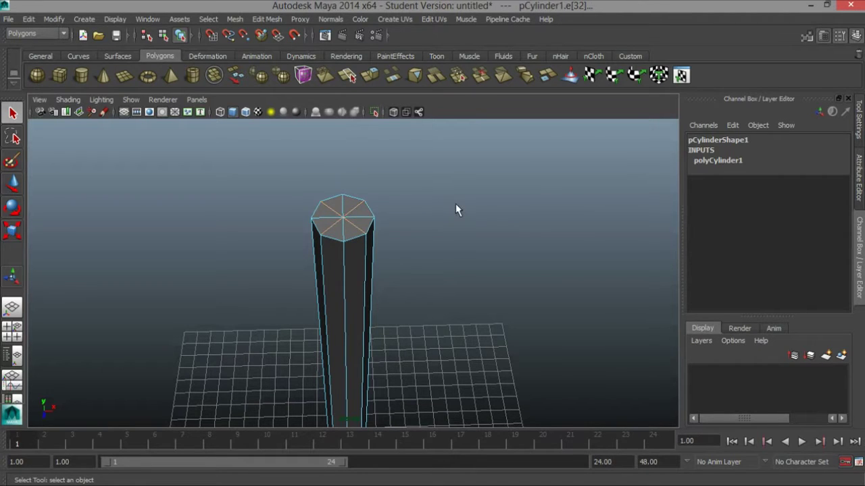
key("w")
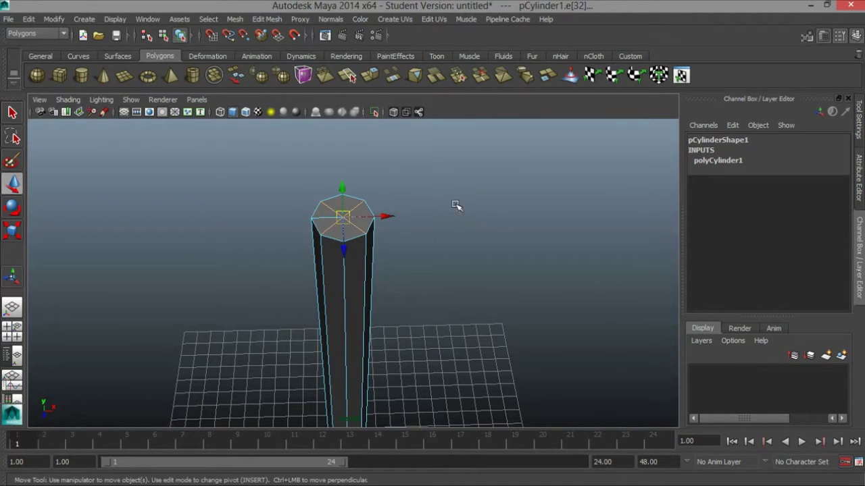
right_click_drag(415, 254, 410, 268, "alt")
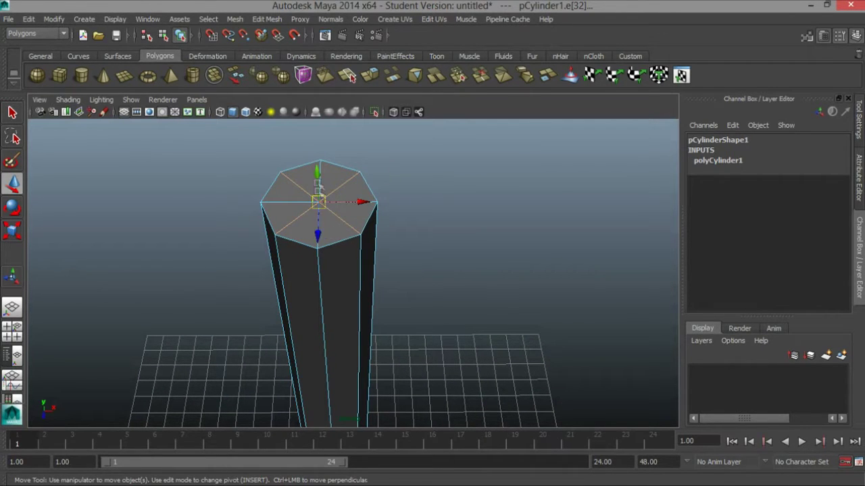
middle_click_drag(318, 205, 320, 270, "alt")
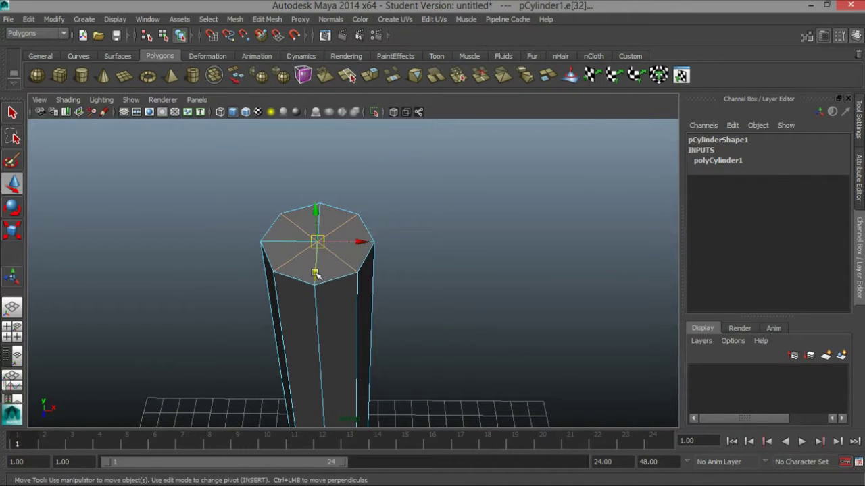
left_click_drag(435, 284, 437, 284, "alt")
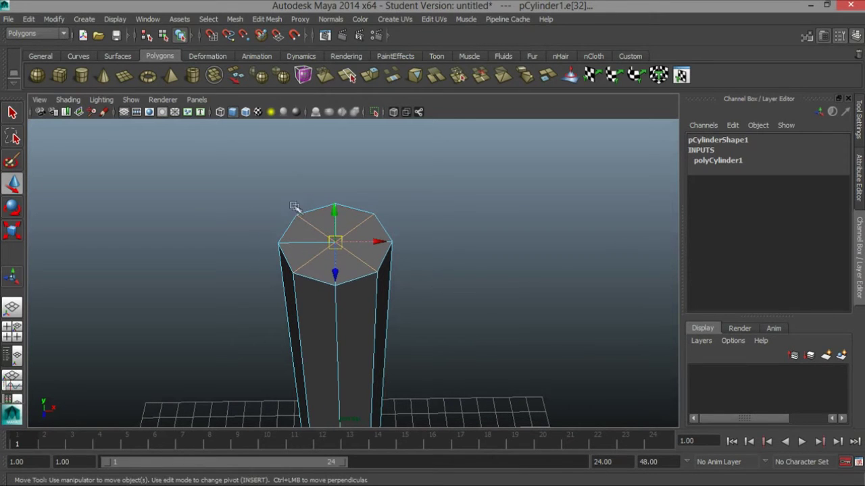
left_click(324, 240)
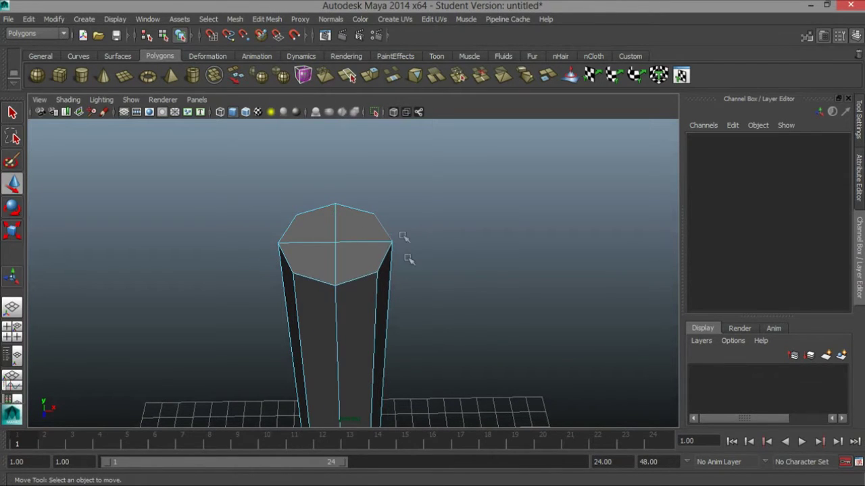
- Delete the four diagonal spoke edges on the cylinder's bottom cap, leaving four quads
left_click_drag(406, 319, 332, 234, "alt")
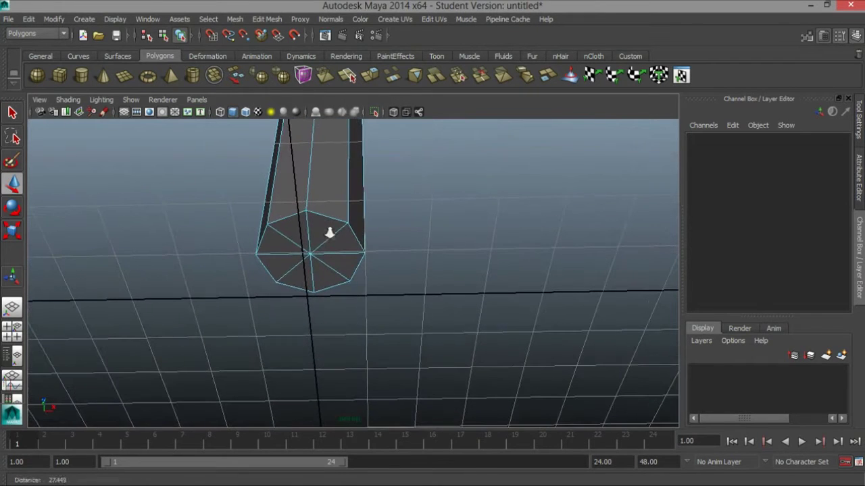
left_click(281, 240)
left_click(302, 267)
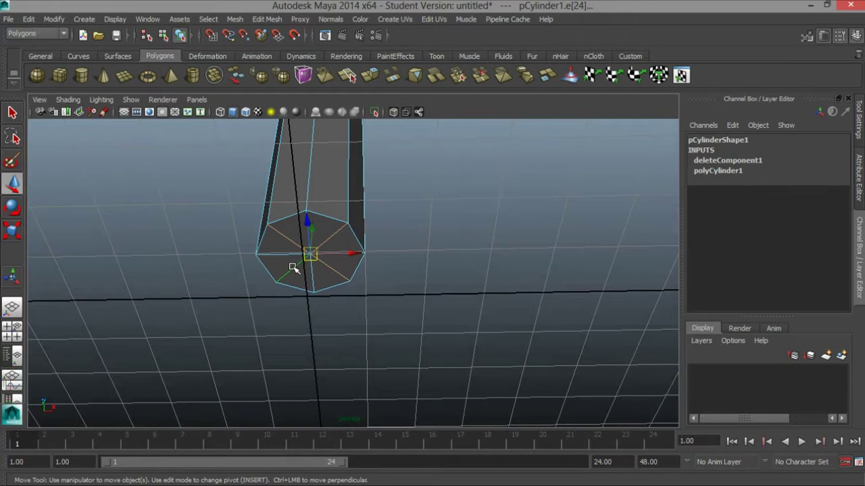
key("Delete")
left_click_drag(354, 266, 325, 292, "alt")
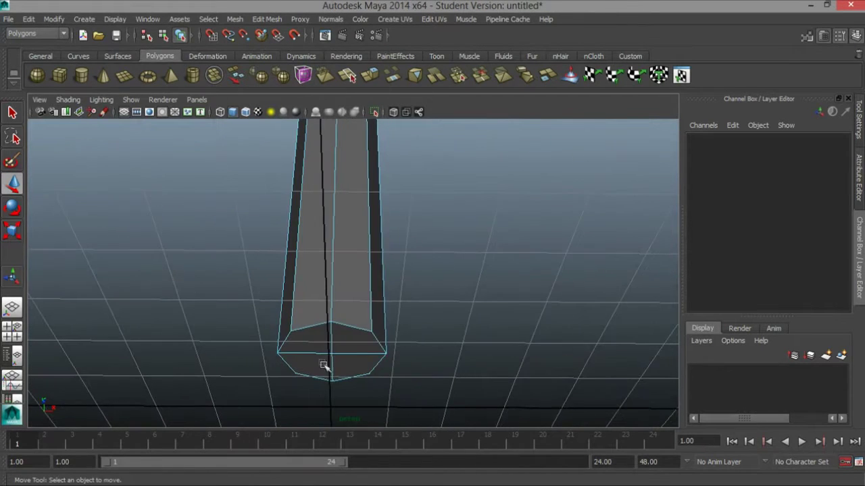
left_click_drag(323, 363, 330, 347, "alt")
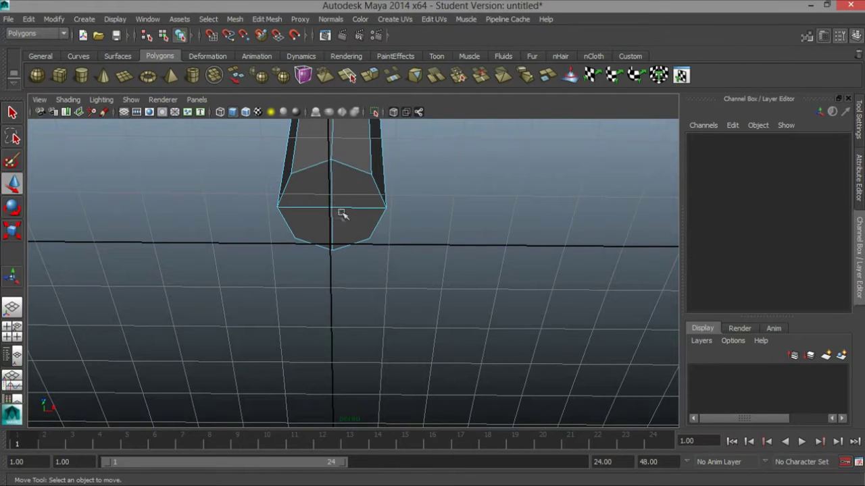
- Insert two horizontal edge loops around the cylinder, dividing its height into roughly equal thirds
scroll(389, 176, "down", 10)
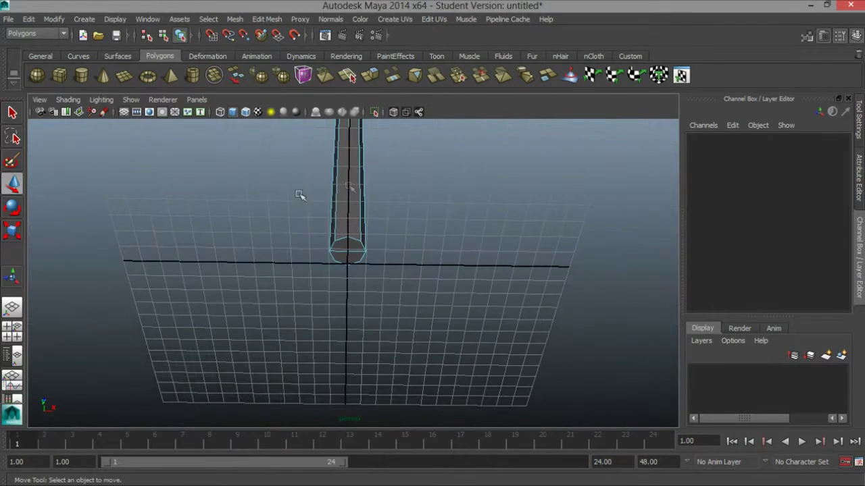
left_click_drag(389, 230, 396, 264, "alt")
left_click_drag(388, 228, 367, 220, "alt")
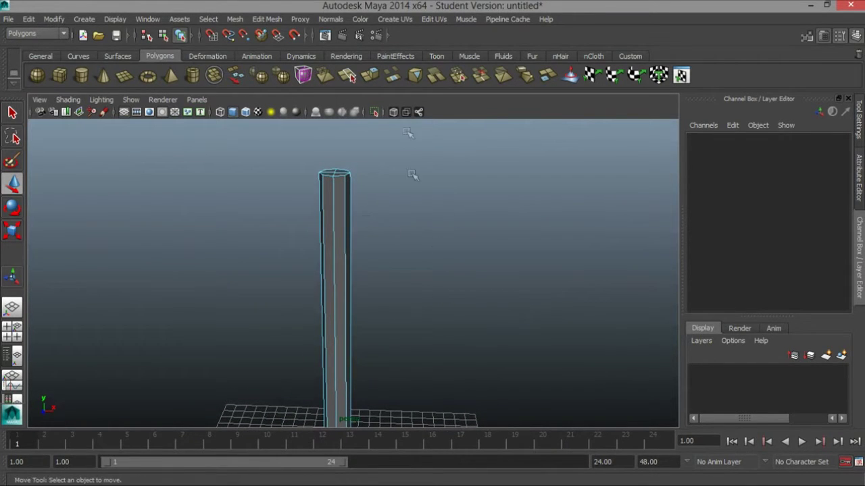
left_click(263, 19)
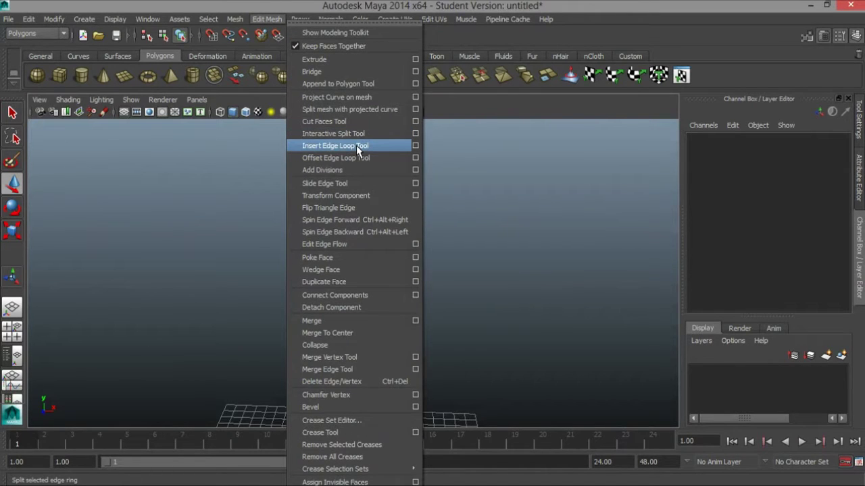
left_click(356, 146)
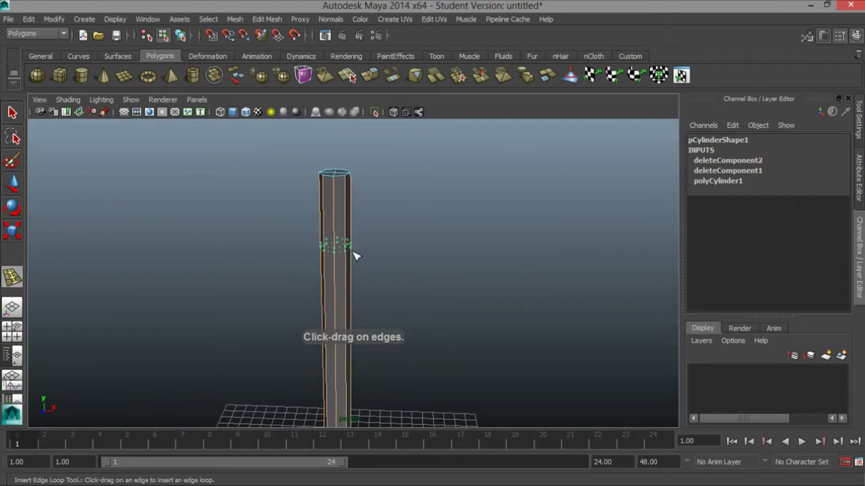
left_click(356, 255)
left_click_drag(356, 255, 305, 323, "alt")
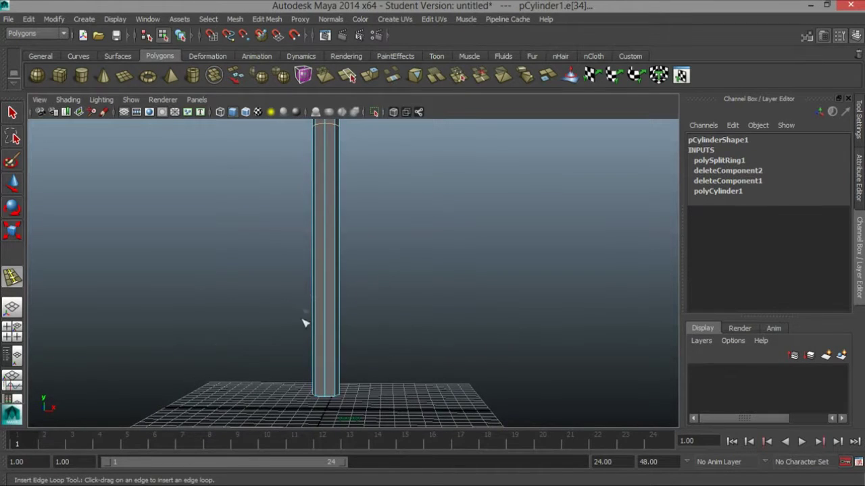
left_click(331, 264)
- Select the ring of vertices at the cylinder's lower end and show the column shaded in the side view
left_click_drag(337, 264, 336, 286, "alt")
left_click_drag(348, 227, 338, 306, "alt")
right_click_drag(344, 285, 388, 261, "alt")
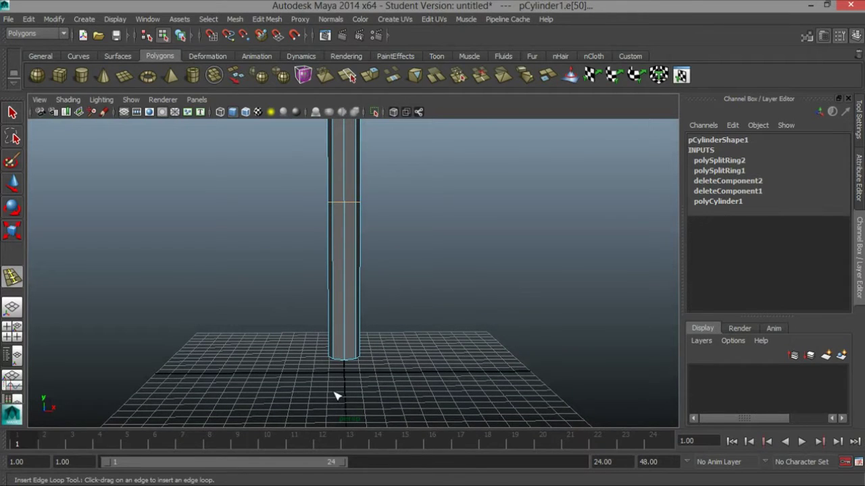
key("q")
right_click(352, 358)
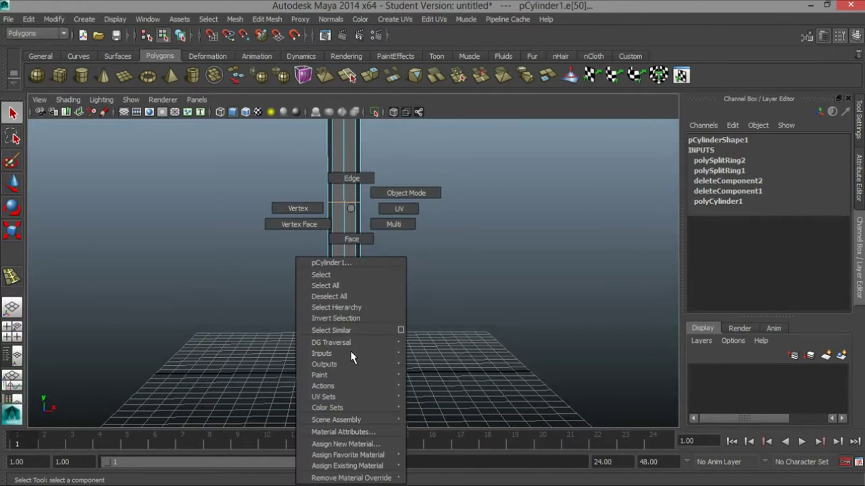
left_click(297, 210)
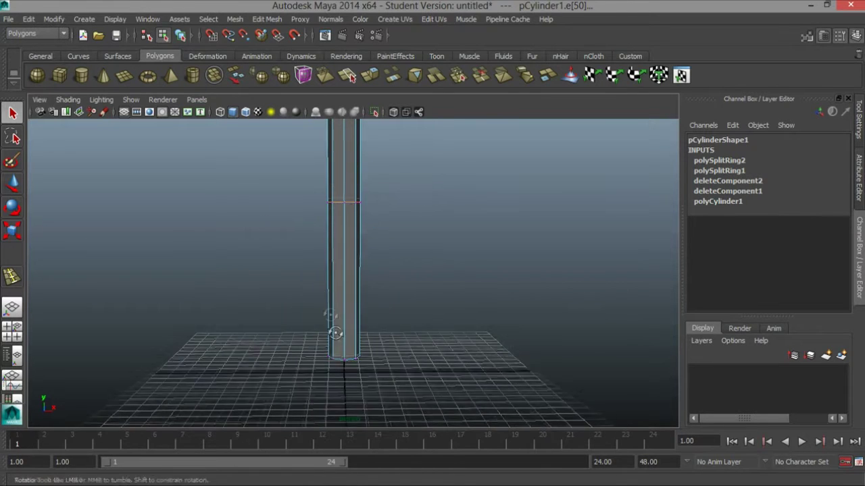
left_click_drag(332, 329, 270, 302, "alt")
key("space")
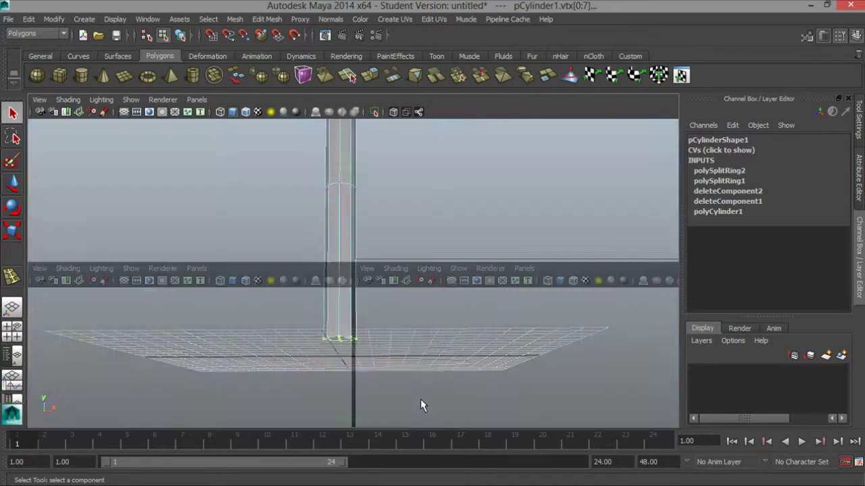
key("space")
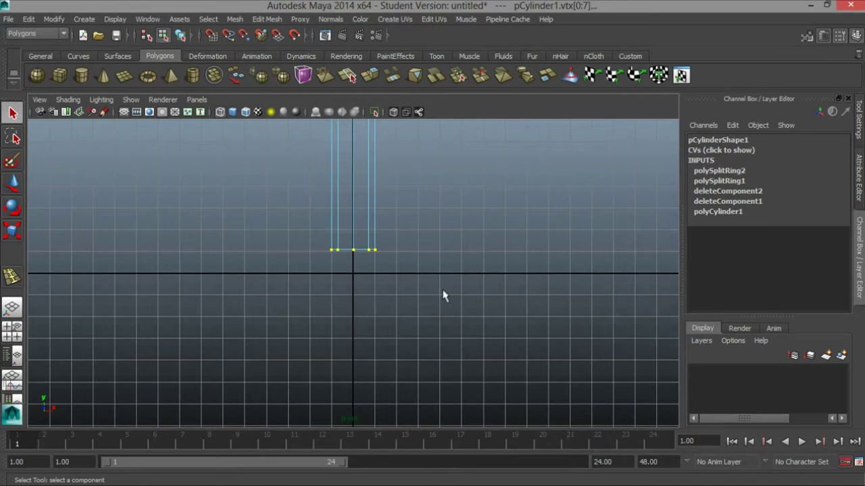
key("space")
key("space")
right_click_drag(563, 341, 355, 279, "alt")
middle_click_drag(399, 169, 406, 319, "alt")
right_click_drag(406, 319, 390, 303, "alt")
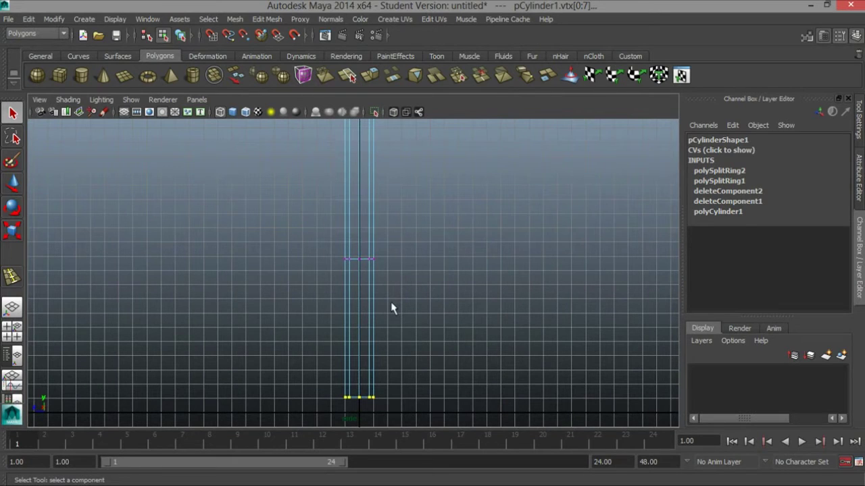
key("5")
mouse_move(530, 284)
middle_mouse_down("alt")
mouse_move(406, 280)
mouse_move(402, 300)
middle_mouse_up("alt")
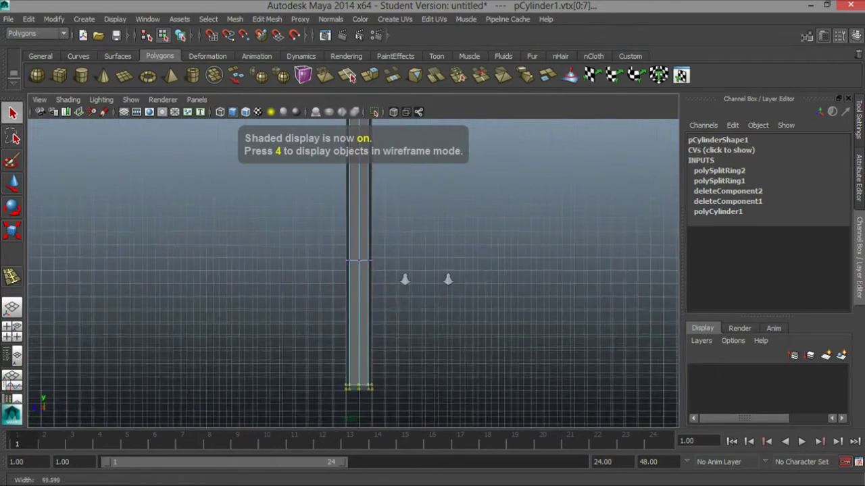
right_click_drag(485, 244, 343, 300, "alt")
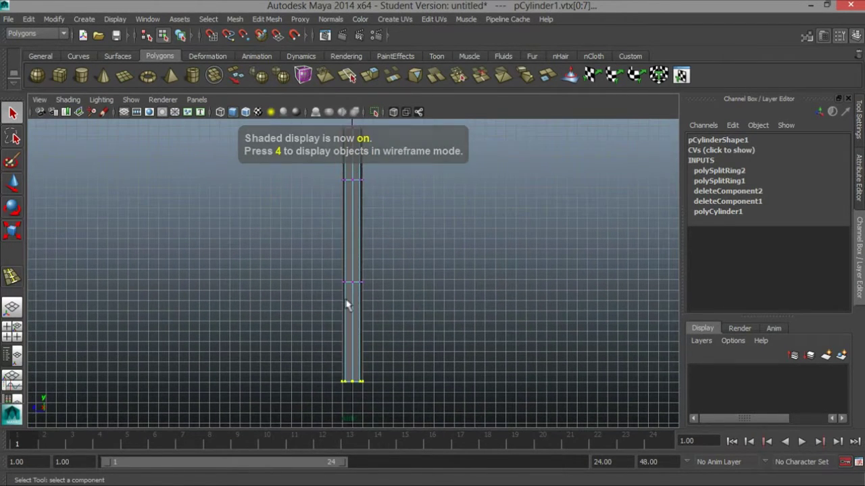
- Rotate the lower-end vertices in the side view so the bottom of the column slants
key("e")
left_click_drag(389, 340, 370, 315)
right_click_drag(371, 315, 386, 334, "alt")
middle_click_drag(361, 338, 365, 272, "alt")
right_click_drag(365, 272, 412, 367, "alt")
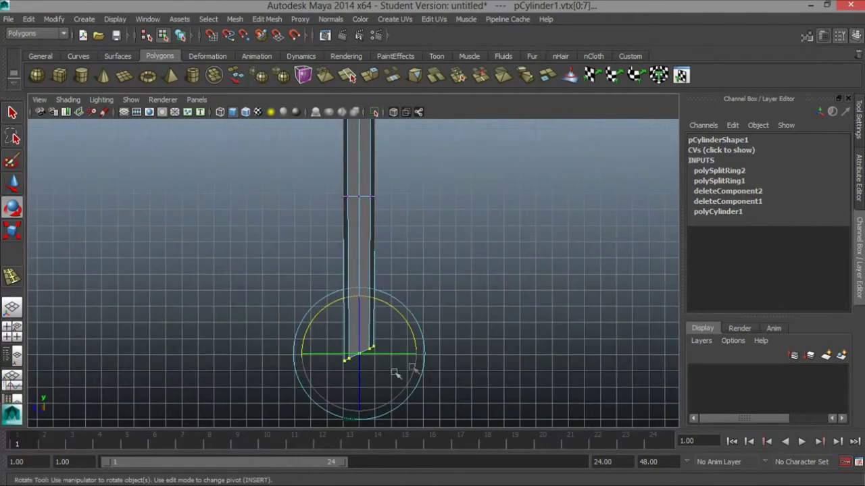
left_click_drag(405, 319, 400, 313)
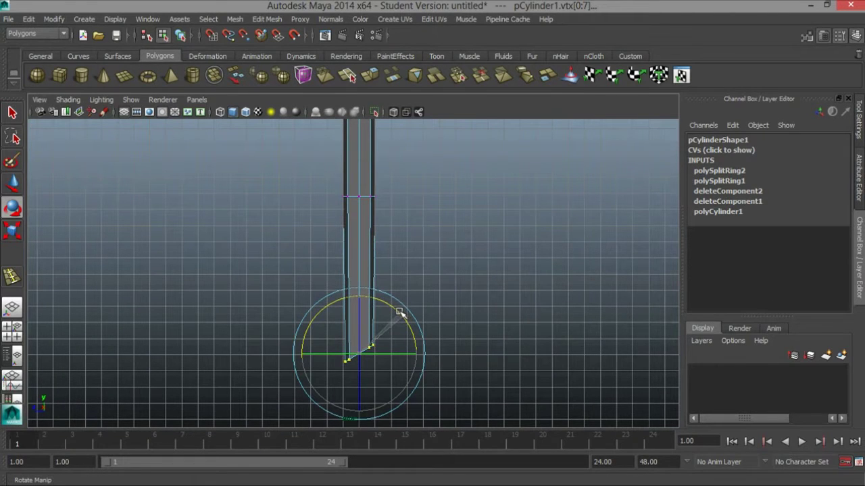
- Select the slanted ring of vertices at the column's lower end and scale it up uniformly to about 1.11
left_click(439, 250)
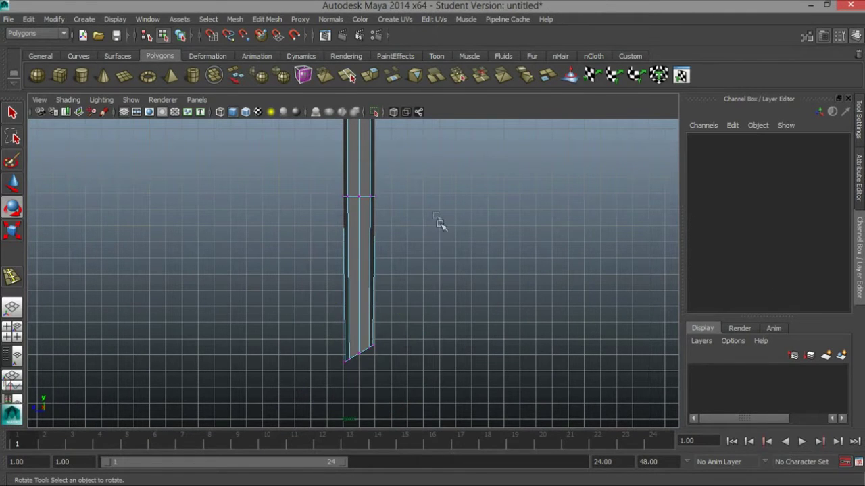
left_click_drag(308, 309, 412, 398)
key("r")
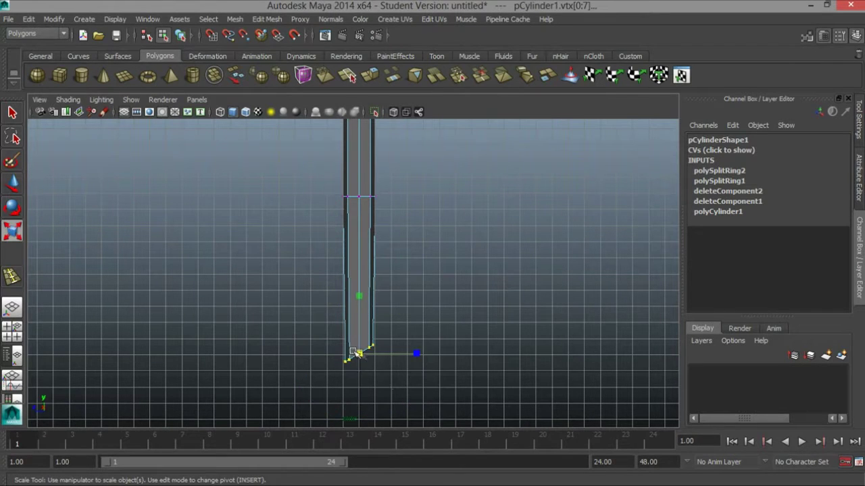
left_click_drag(362, 359, 366, 357)
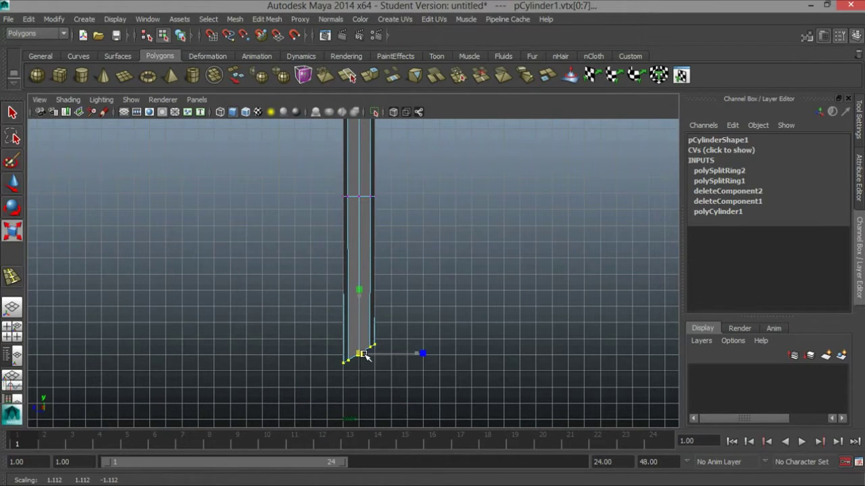
left_click(440, 284)
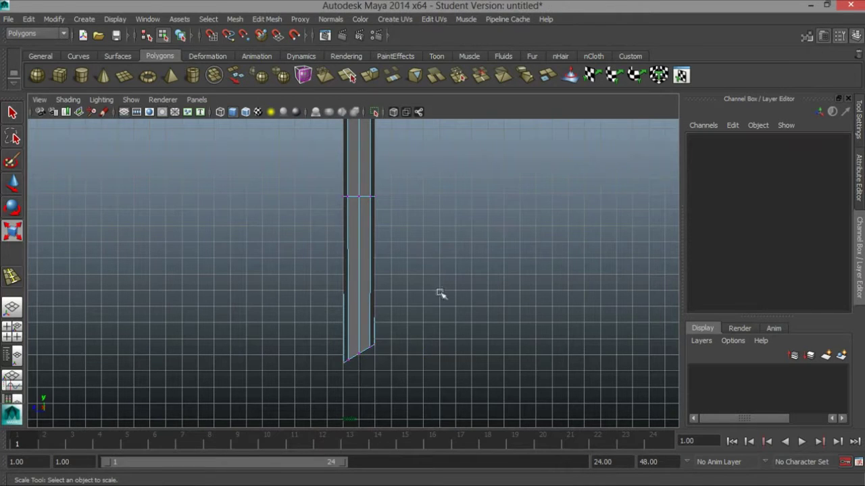
- Insert one edge loop around the column just above its slanted lower end, parallel to the slant
left_click(265, 20)
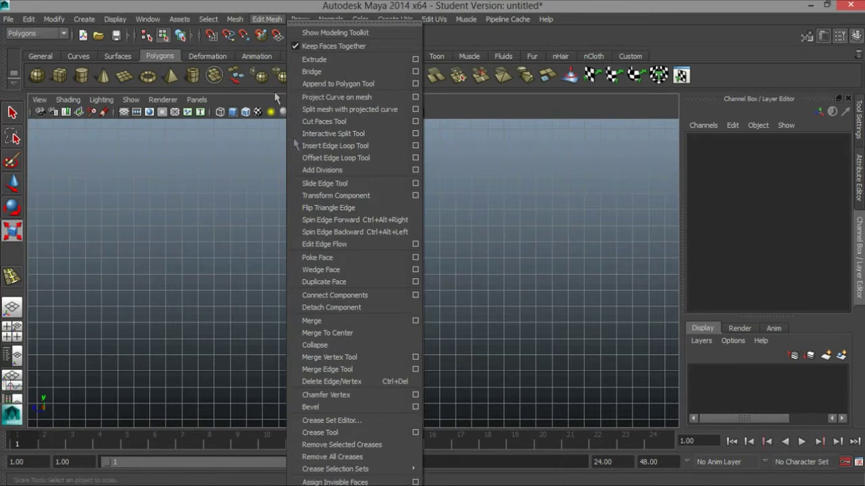
left_click(351, 145)
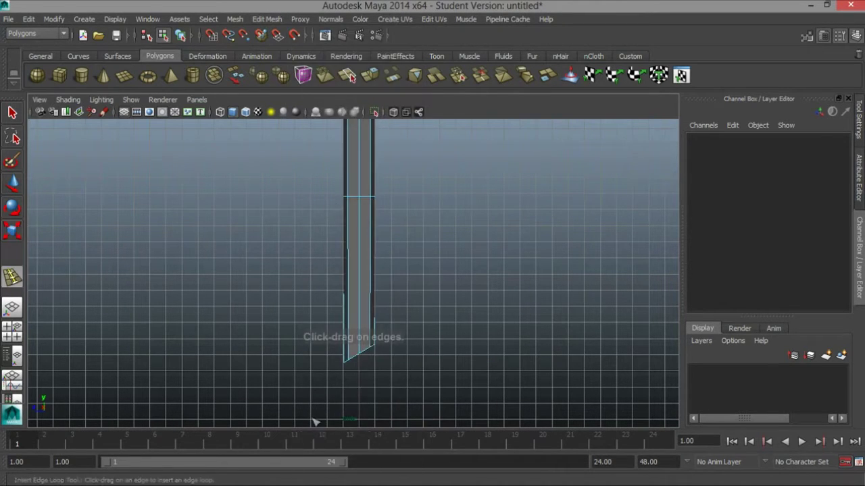
left_click(354, 352)
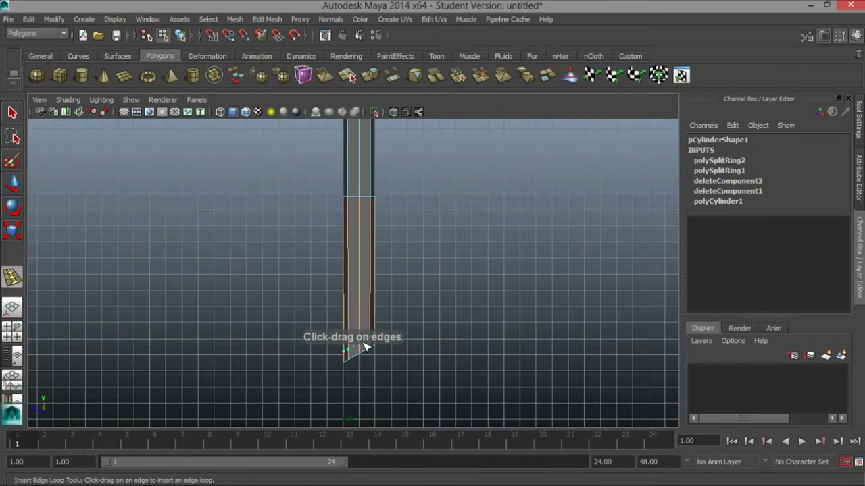
left_click(363, 344)
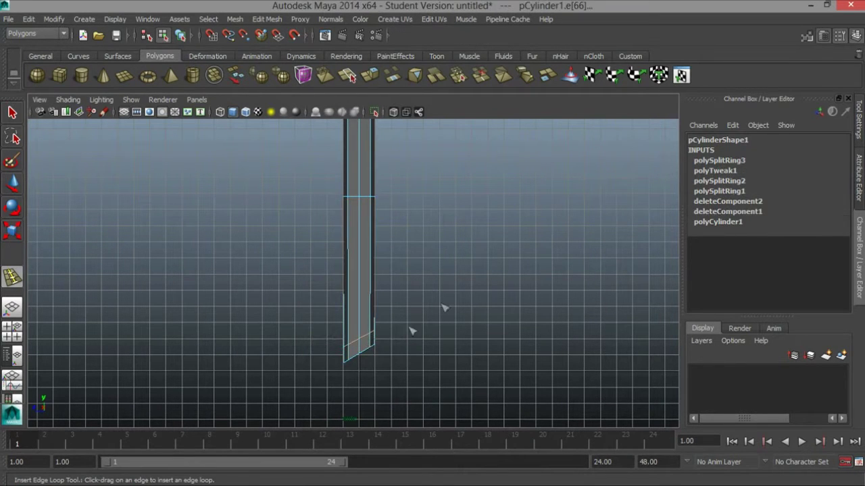
right_click_drag(454, 181, 399, 196, "alt")
middle_click_drag(419, 177, 405, 258, "alt")
right_click_drag(426, 272, 343, 266, "alt")
key("q")
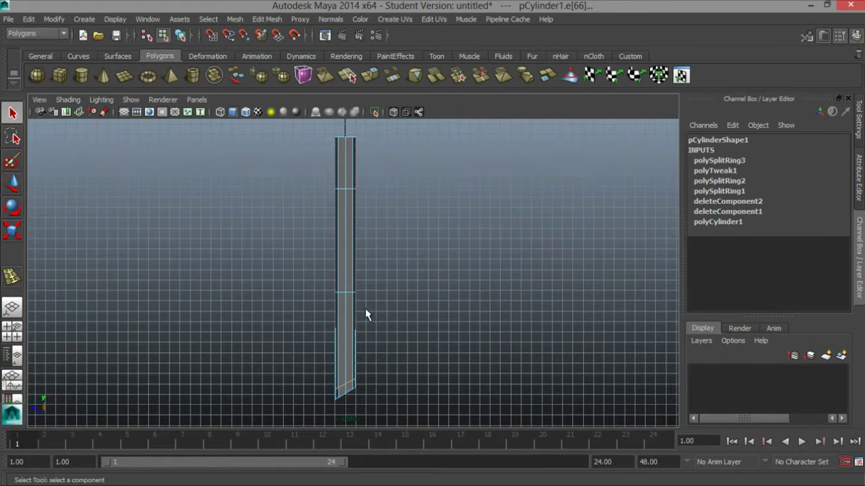
- Select the ring of faces between the lower edge loop and the slanted tip, and extrude it slightly outward
right_click_drag(345, 327, 348, 239)
left_click_drag(279, 338, 431, 344)
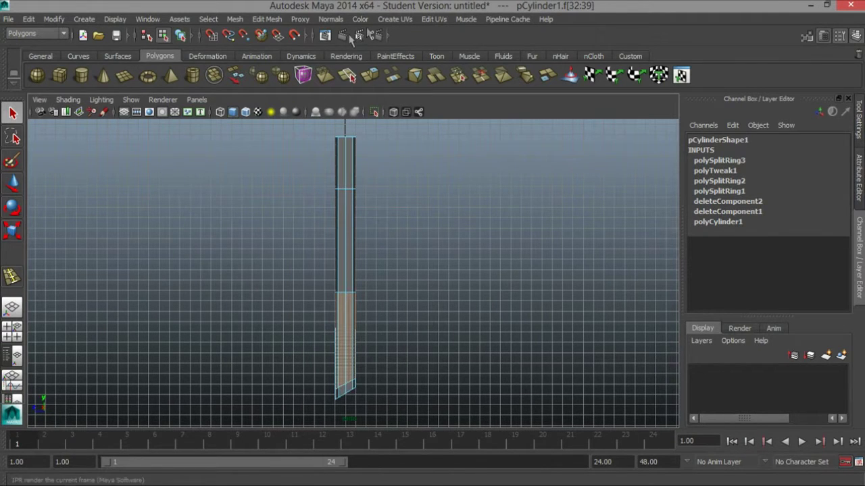
left_click(369, 75)
key("space")
key("space")
left_click_drag(498, 269, 300, 203, "alt")
middle_click_drag(363, 146, 375, 239, "alt")
left_click_drag(371, 177, 367, 207, "alt")
middle_click_drag(367, 207, 382, 301, "alt")
left_click_drag(381, 300, 380, 298, "alt")
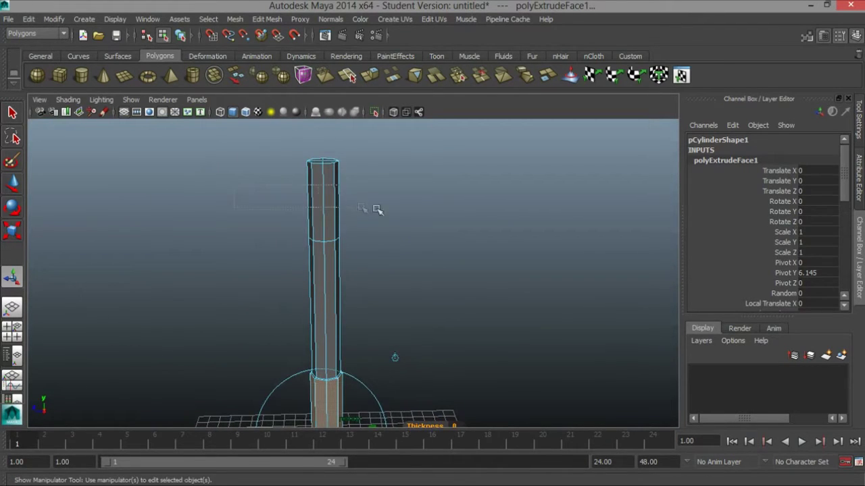
- Select the ring of side faces in the column's top section and extrude it outward into a thicker head
left_click_drag(361, 208, 365, 210)
left_click(370, 75)
left_click_drag(398, 160, 392, 136, "alt")
left_click_drag(274, 218, 271, 217)
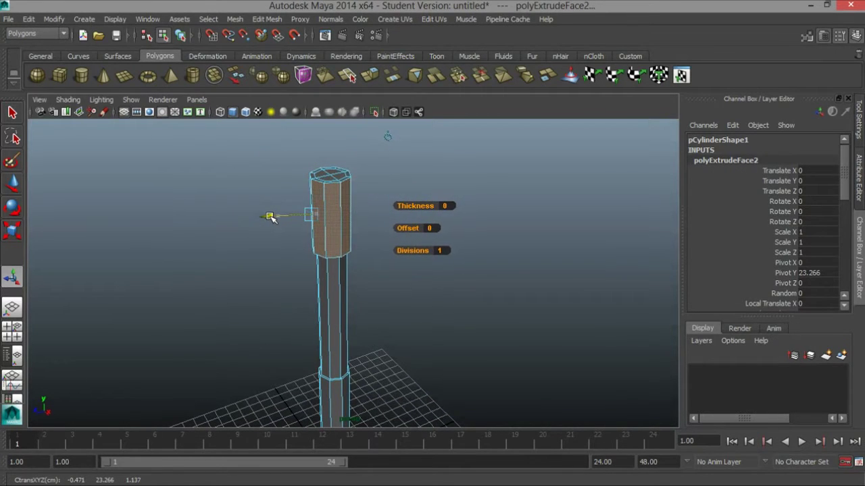
left_click_drag(270, 216, 415, 216, "alt")
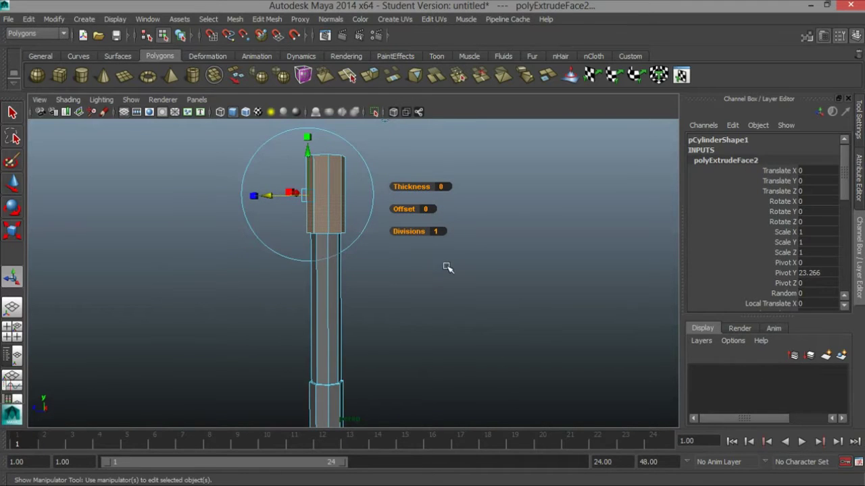
left_click(480, 280)
- Select the two adjacent side faces on each of two opposite sides of the head
left_click_drag(481, 279, 413, 237, "alt")
middle_click_drag(413, 237, 417, 295, "alt")
key("space")
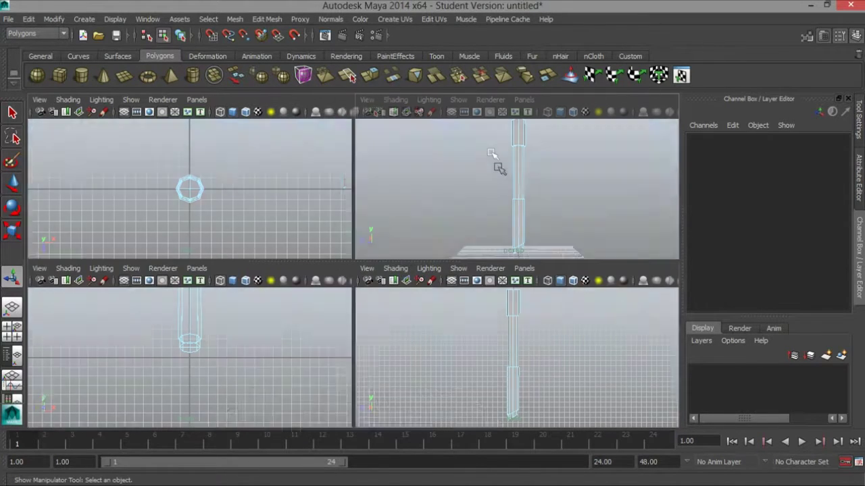
key("space")
left_click_drag(438, 243, 349, 225, "alt")
left_click(343, 200)
left_click(359, 194, "shift")
left_click_drag(274, 239, 530, 239, "alt")
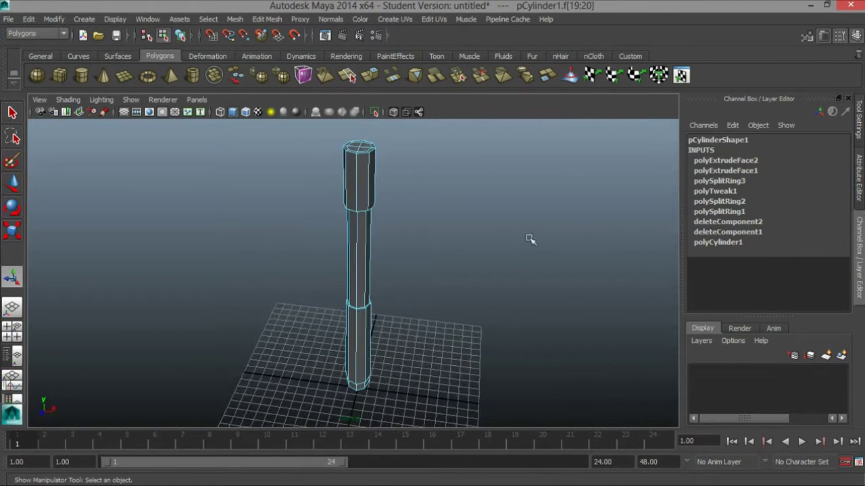
left_click(363, 179)
left_click_drag(412, 228, 328, 254, "alt")
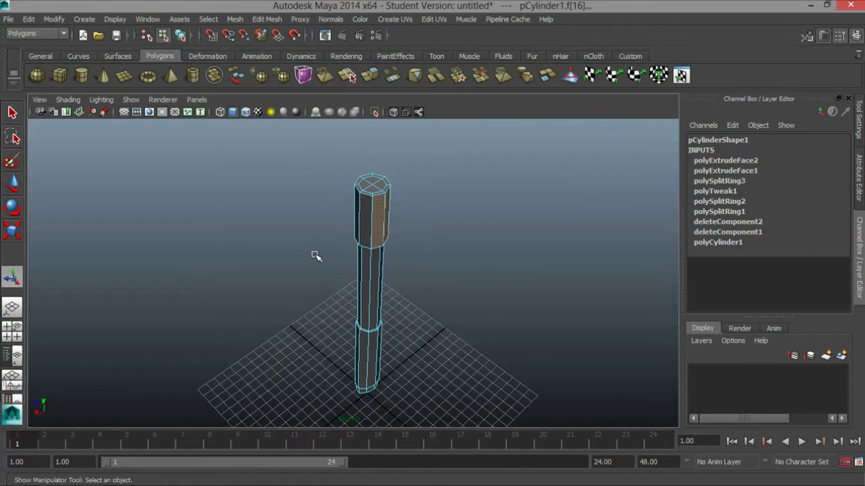
- Check the selected head faces from above and extrude them
key("w")
right_click_drag(401, 270, 396, 292, "alt")
left_click_drag(396, 291, 354, 277, "alt")
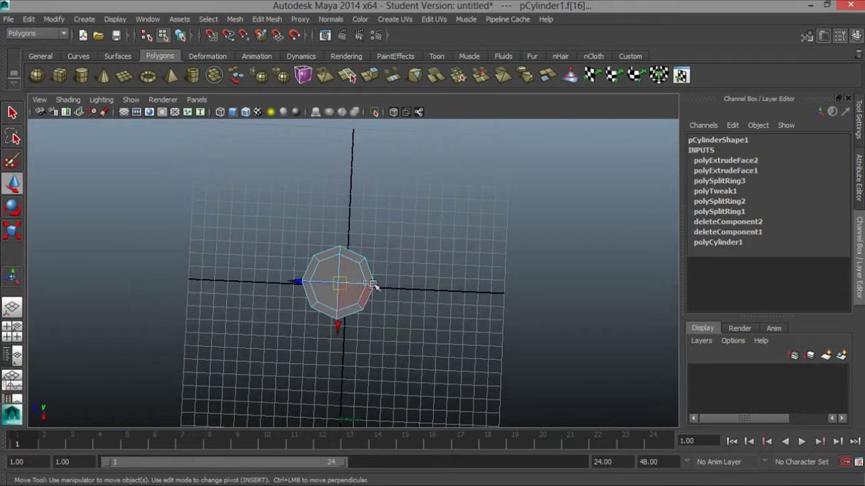
left_click_drag(264, 283, 457, 260, "alt")
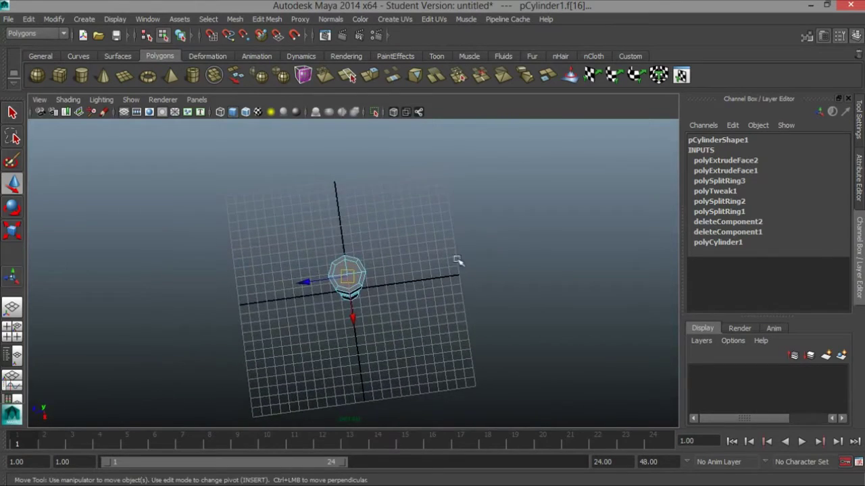
key("space")
key("space")
right_click_drag(261, 236, 465, 269, "alt")
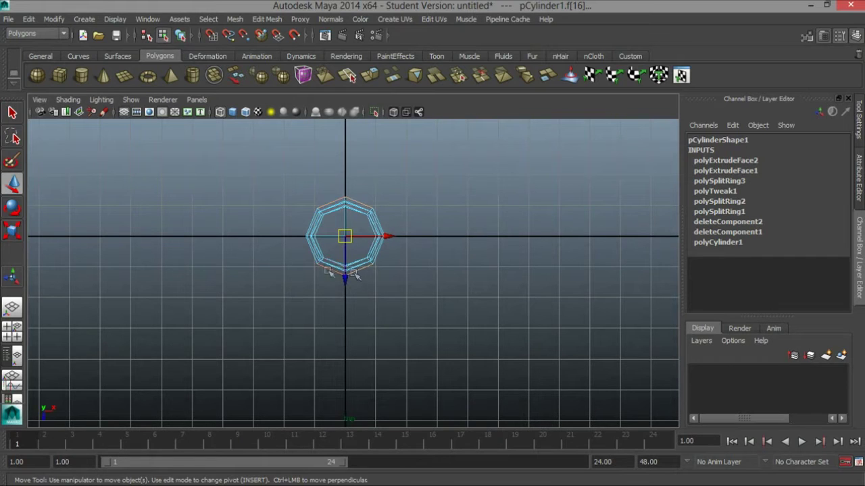
key("space")
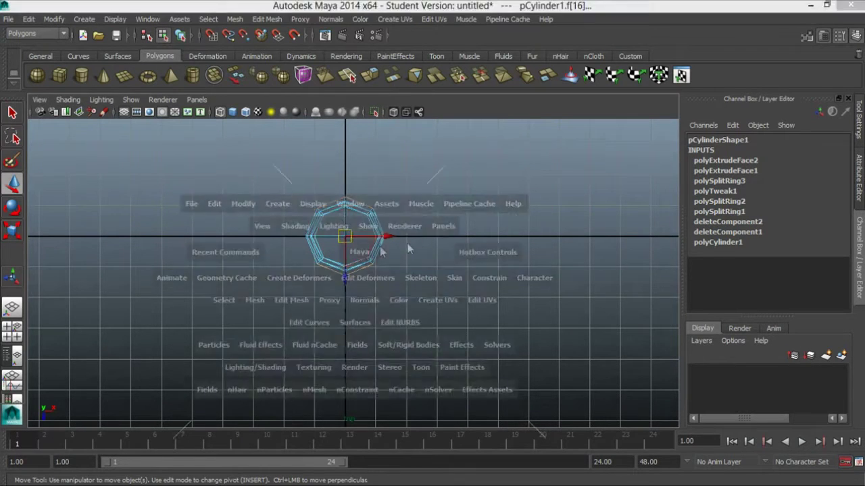
key("space")
left_click_drag(377, 190, 473, 223, "alt")
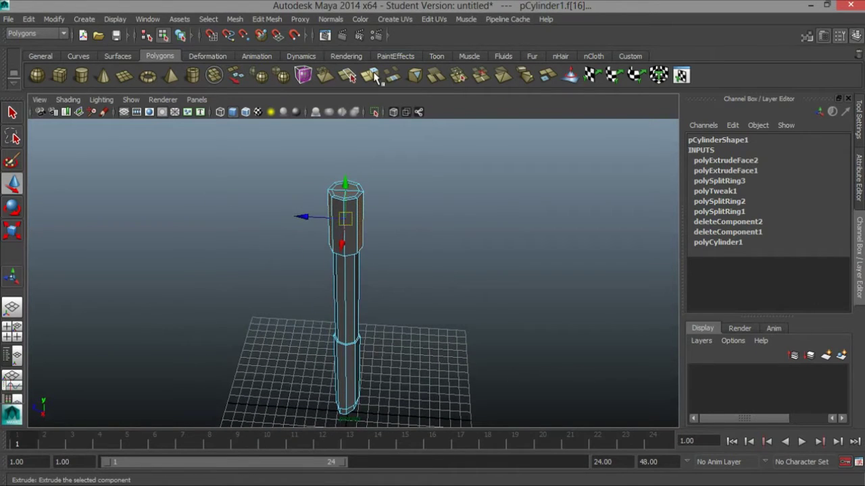
left_click(371, 75)
left_click_drag(378, 195, 475, 197, "alt")
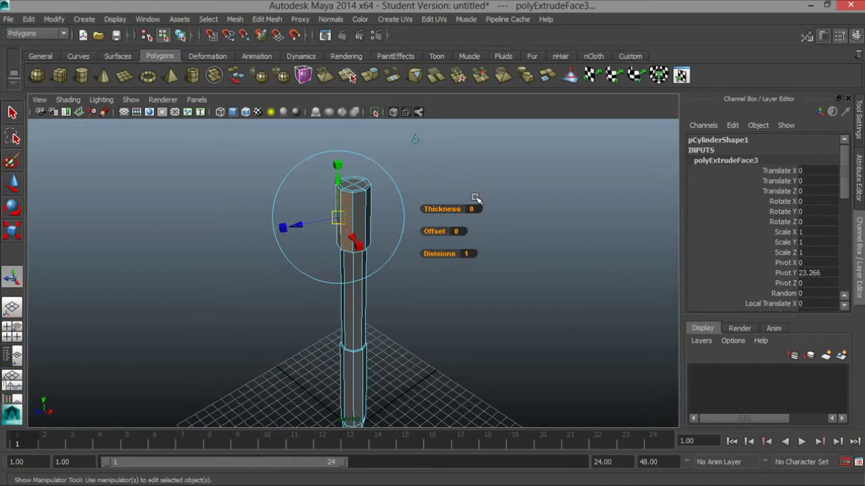
key("w")
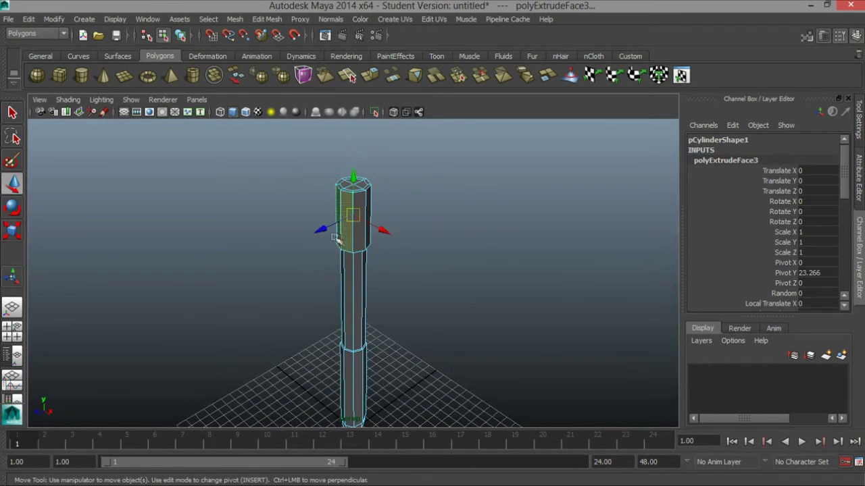
left_click_drag(322, 229, 320, 230)
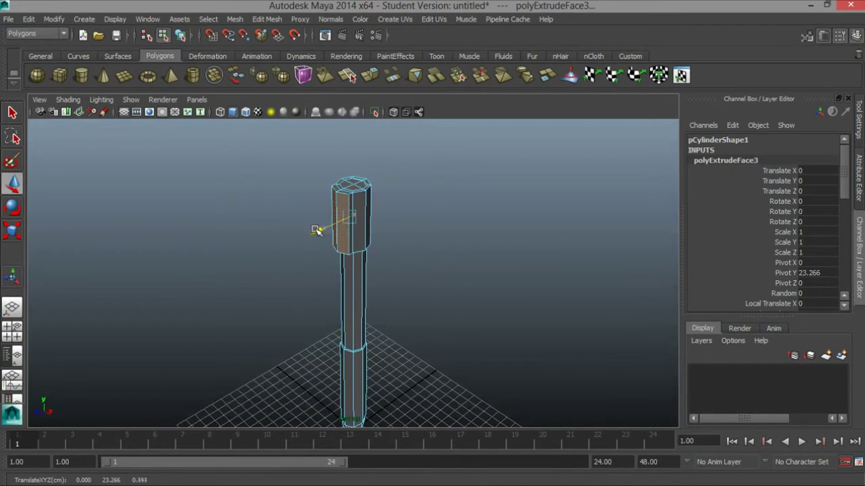
left_click_drag(380, 235, 253, 233, "alt")
right_click_drag(252, 234, 444, 226, "alt")
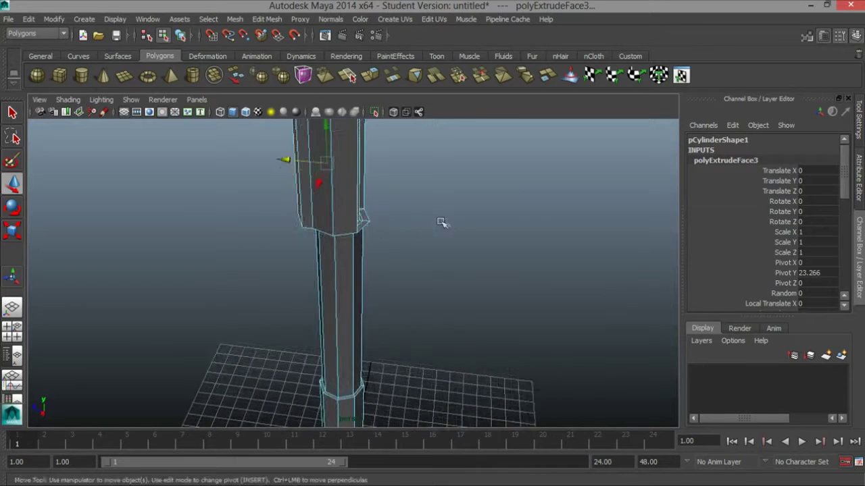
middle_click_drag(443, 225, 430, 244, "alt")
left_click_drag(430, 245, 454, 212, "alt")
- Scale the extruded head faces outward along Z to 1.5 and reduce their height to bevel the head's upper and lower rims
key("r")
left_click_drag(266, 210, 247, 210)
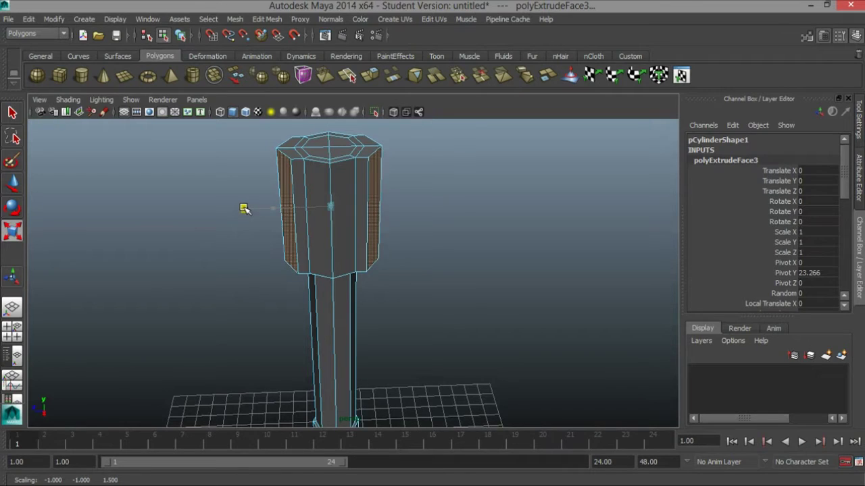
left_click_drag(457, 308, 438, 271, "alt")
middle_click_drag(436, 279, 445, 313, "alt")
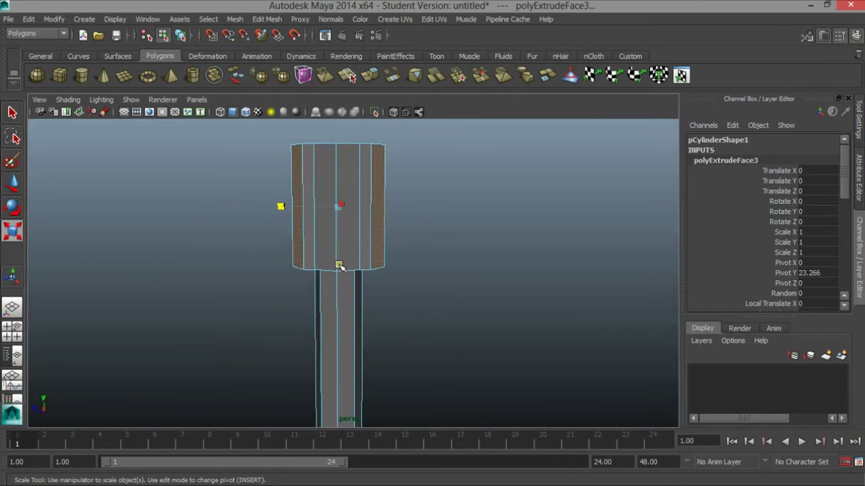
left_click_drag(338, 265, 446, 304)
left_click(444, 286)
- Select the two adjacent outer faces on one side of the head and flatten them by scaling Z to about 0.02
left_click(358, 272)
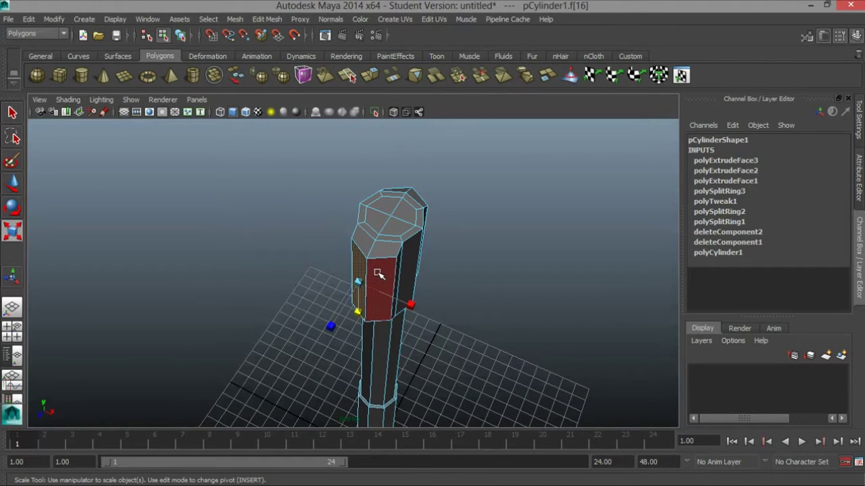
left_click_drag(378, 273, 283, 255, "alt")
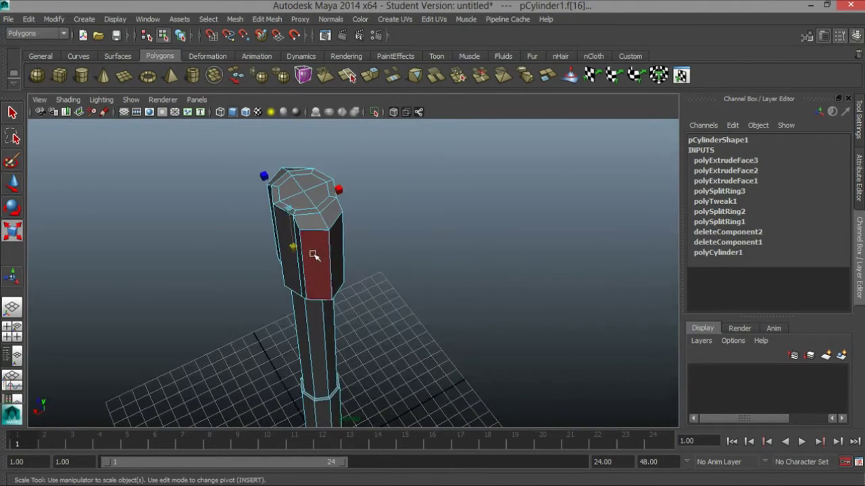
left_click_drag(333, 279, 448, 251, "alt")
left_click(450, 253)
left_click_drag(366, 268, 518, 253, "alt")
left_click(389, 228)
left_click(378, 227, "shift")
left_click_drag(457, 256, 418, 273, "alt")
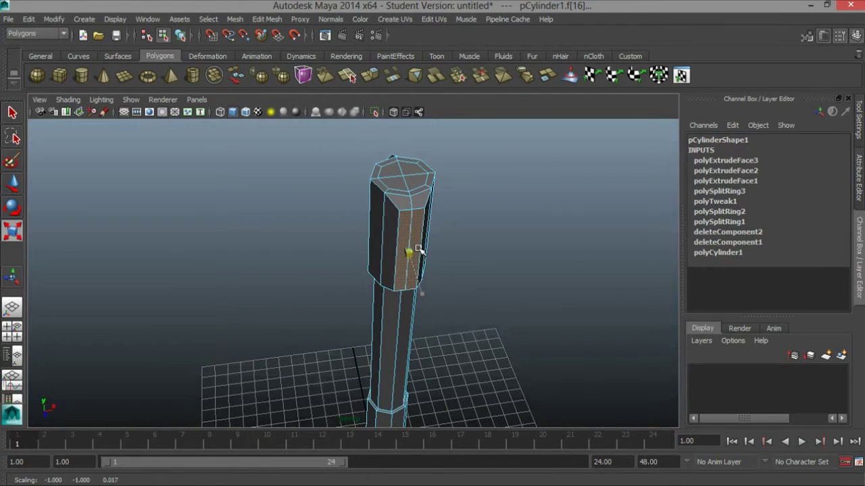
left_click_drag(418, 250, 484, 244, "alt")
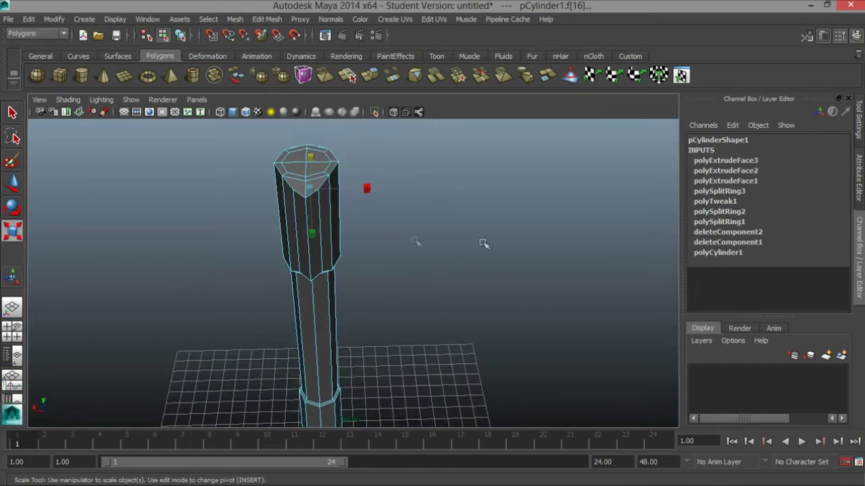
- Select the two outer faces on the opposite side of the head and flatten them by scaling Z to about 0.09
middle_click_drag(357, 241, 418, 253, "alt")
left_click_drag(419, 253, 496, 245, "alt")
left_click(392, 239)
left_click_drag(421, 243, 324, 269, "alt")
left_click(341, 233, "shift")
left_click_drag(405, 284, 385, 311, "alt")
left_click_drag(398, 253, 345, 257)
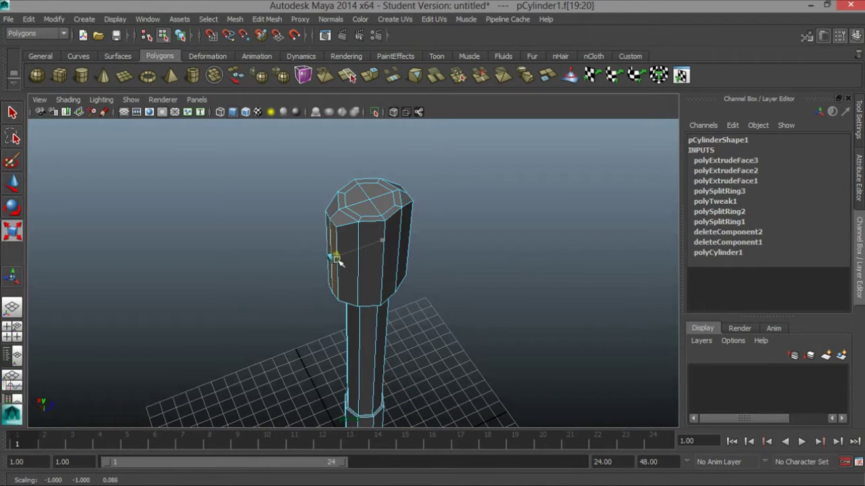
left_click(275, 257)
- Inspect the whole column in perspective and show it in the four-view layout
left_click_drag(275, 256, 440, 247, "alt")
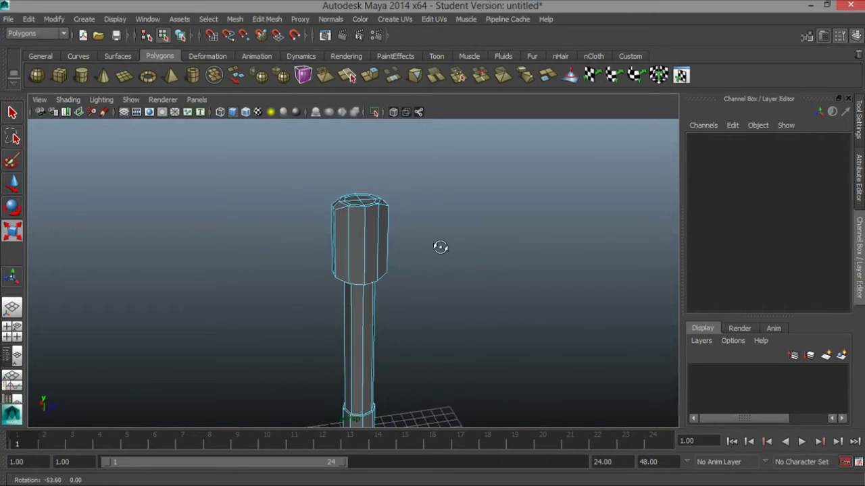
right_click_drag(440, 248, 227, 260, "alt")
middle_click_drag(334, 253, 333, 230, "alt")
left_click_drag(317, 254, 274, 257, "alt")
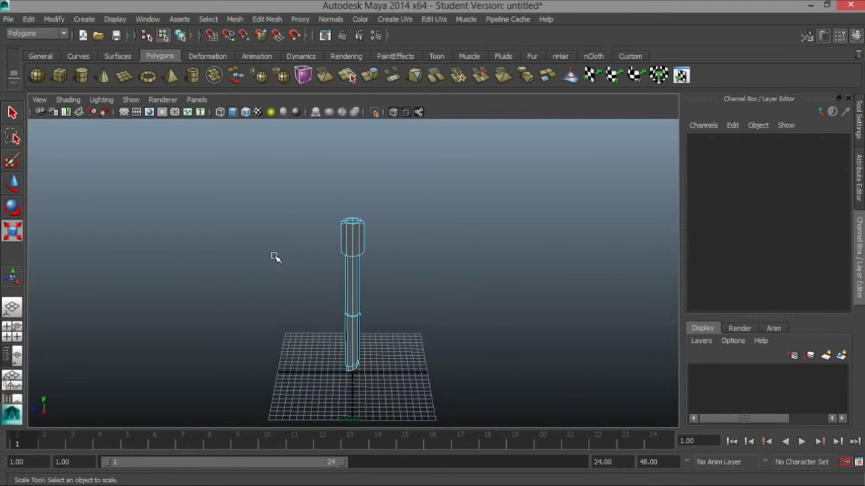
key("space")
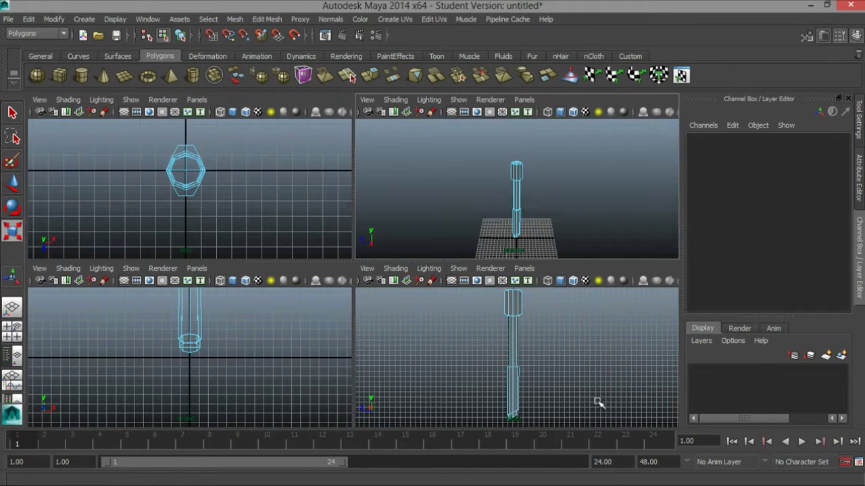
- Select the two flattened faces on one side of the head and extrude them outward to about Z 2.96
mouse_move(511, 199)
left_mouse_down("alt")
mouse_move(537, 194)
mouse_move(481, 202)
mouse_move(523, 200)
left_mouse_up("alt")
key("r")
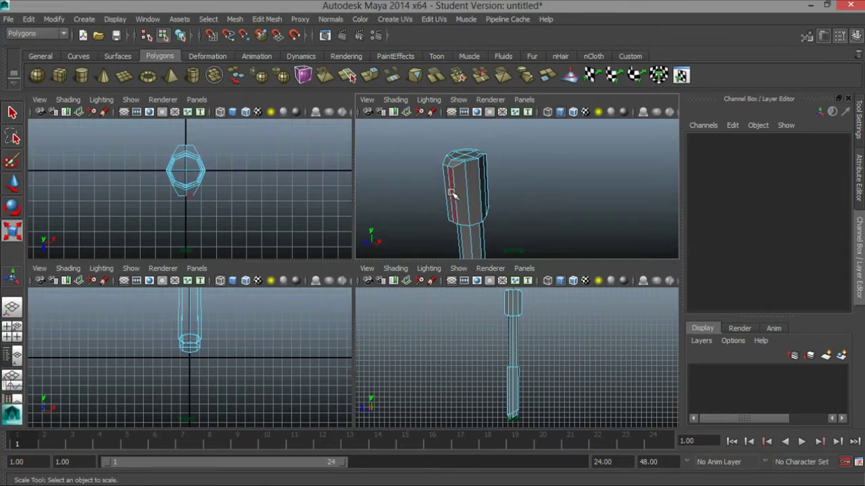
left_click(447, 191)
left_click(446, 186)
left_click_drag(534, 227, 562, 189, "alt")
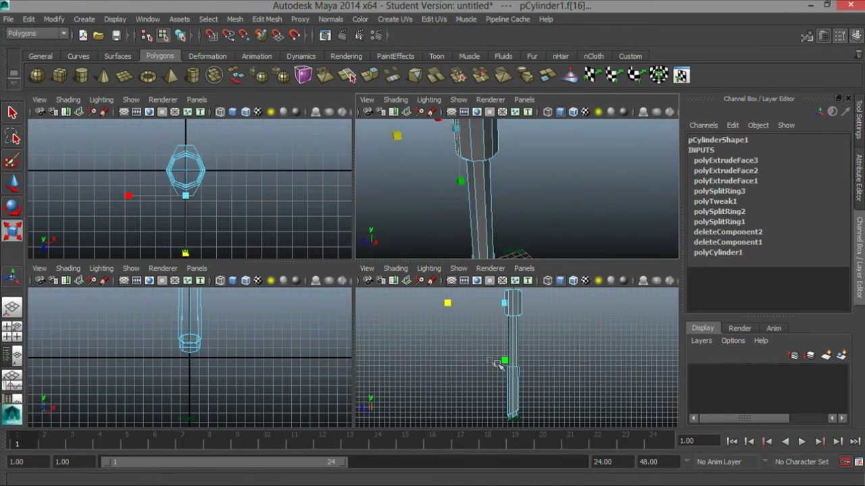
key("space")
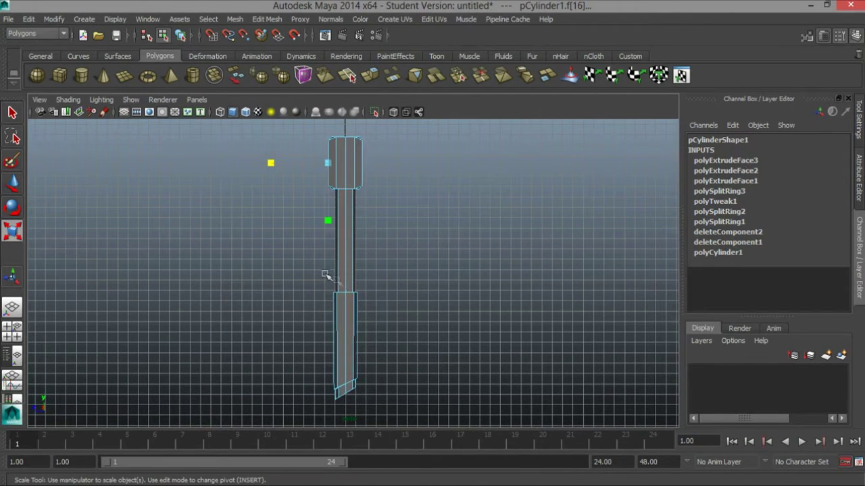
middle_click_drag(306, 254, 321, 334, "alt")
right_click_drag(320, 334, 448, 284, "alt")
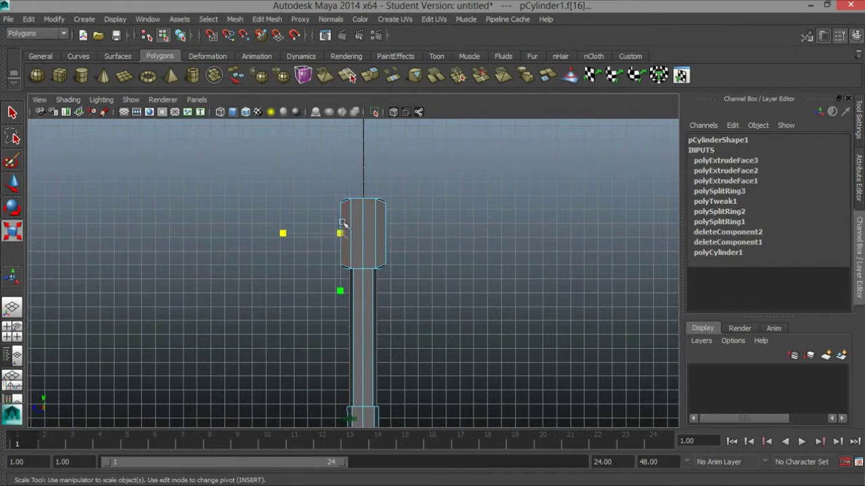
key("space")
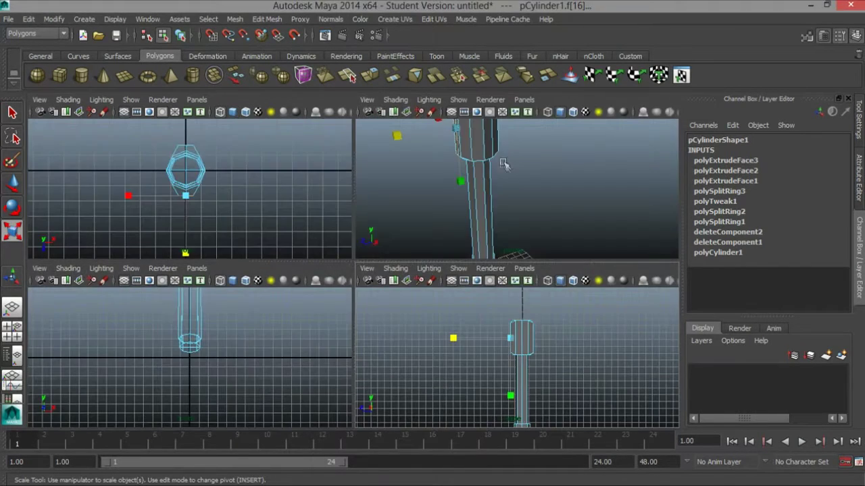
key("space")
left_click_drag(493, 212, 469, 144, "alt")
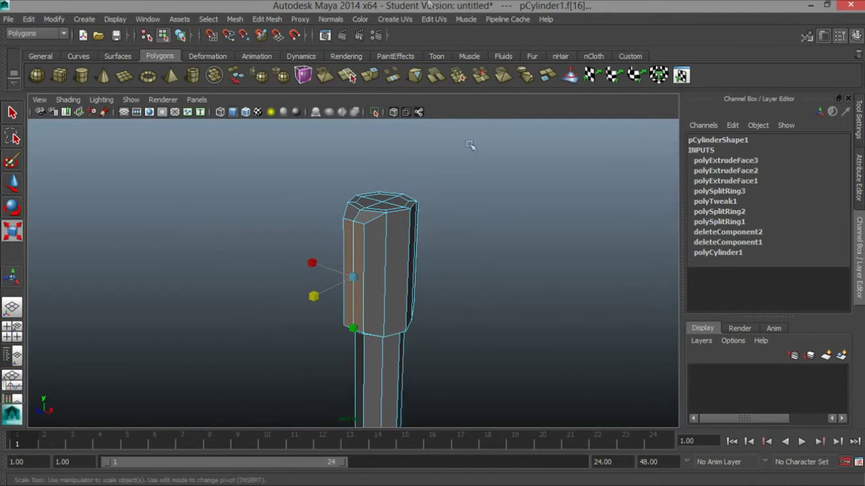
left_click(370, 75)
left_click_drag(330, 291, 267, 299)
left_click_drag(546, 251, 386, 241, "alt")
left_click_drag(213, 243, 238, 244)
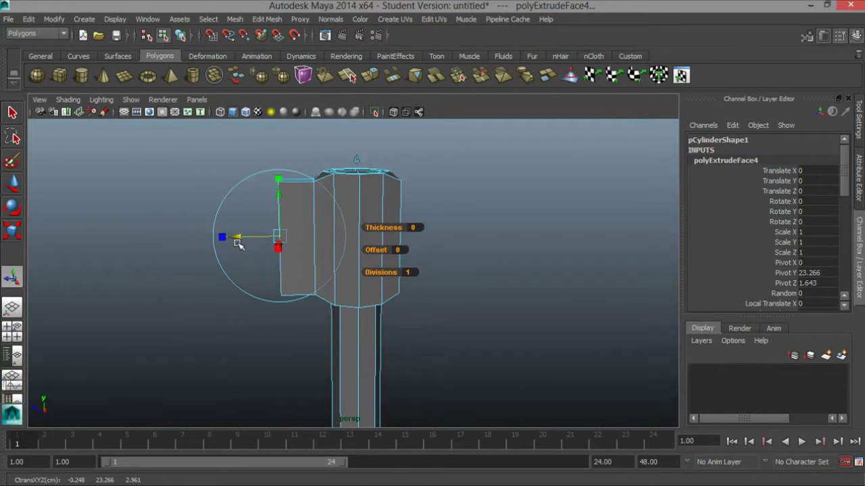
- Extrude two more sections from the end faces and taper the tip, scaling its height to about 0.19 and drawing it back to about Z 6.34
left_click(369, 75)
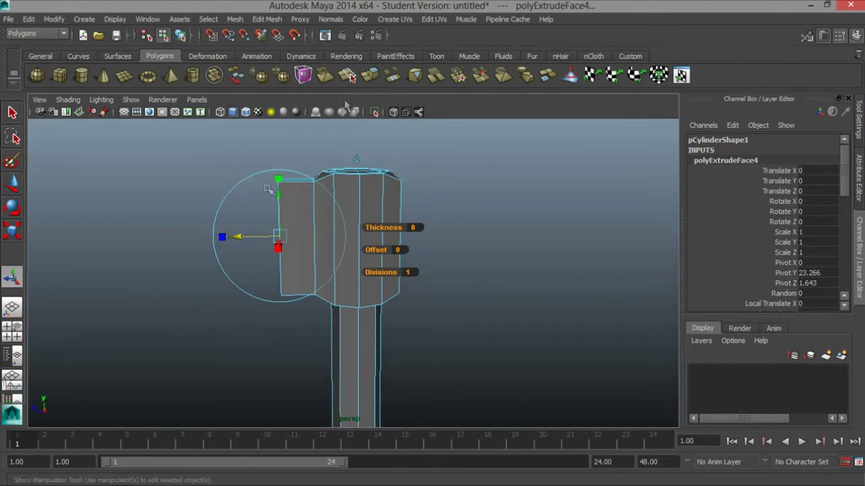
left_click_drag(239, 236, 128, 228)
left_click(370, 75)
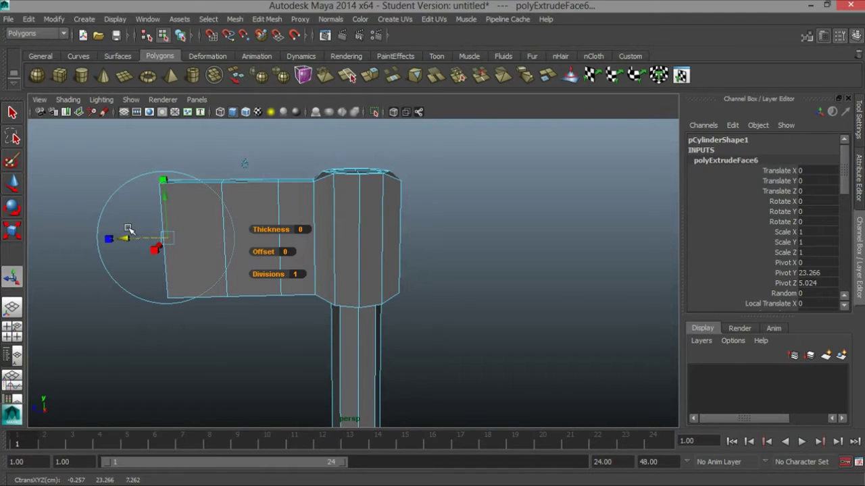
left_click_drag(166, 184, 168, 221)
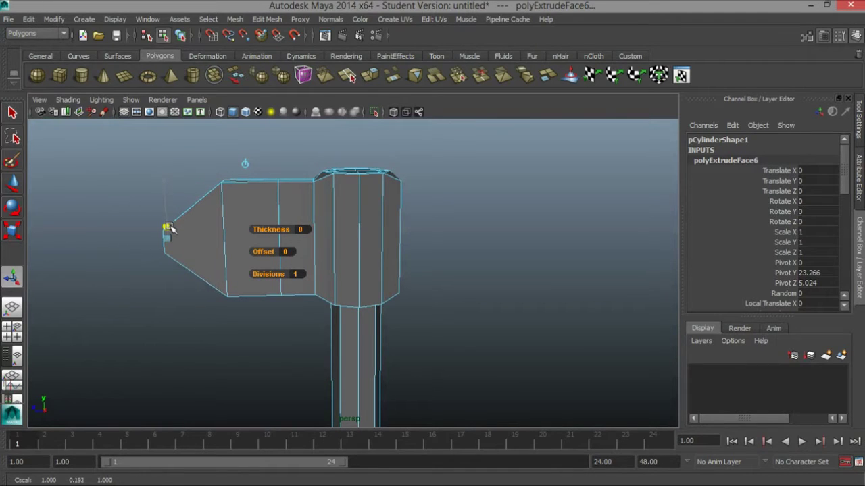
key("w")
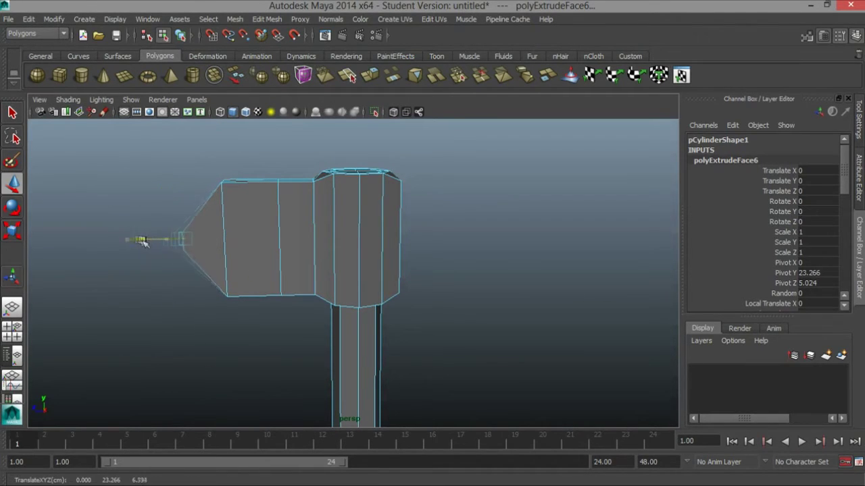
- Select the narrow upper and lower faces of the blade's middle section and extrude them up and down
left_click_drag(212, 243, 252, 224, "alt")
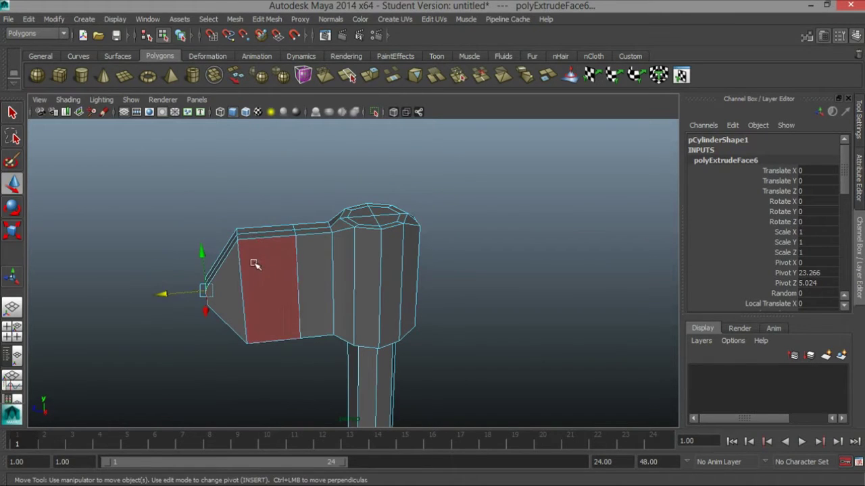
left_click(255, 235)
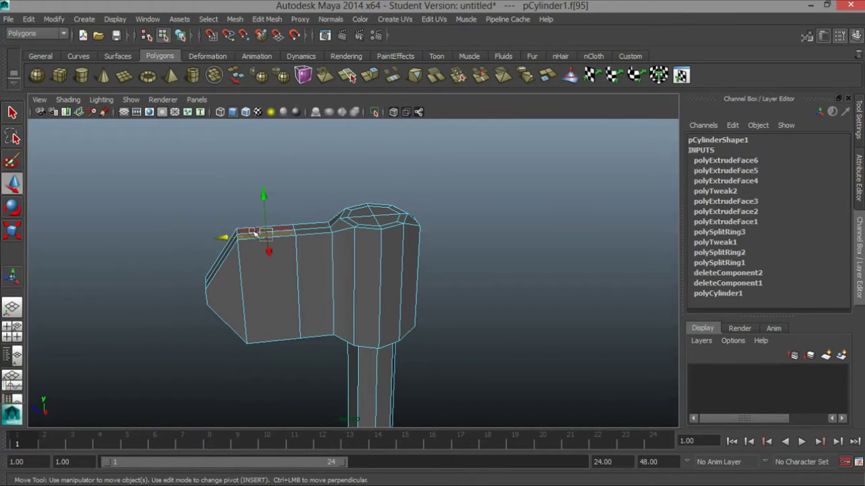
key("q")
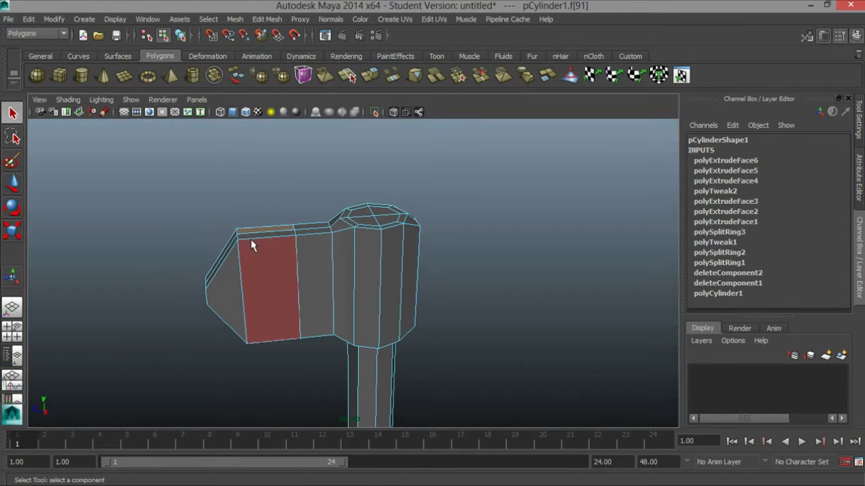
left_click_drag(252, 241, 321, 268, "alt")
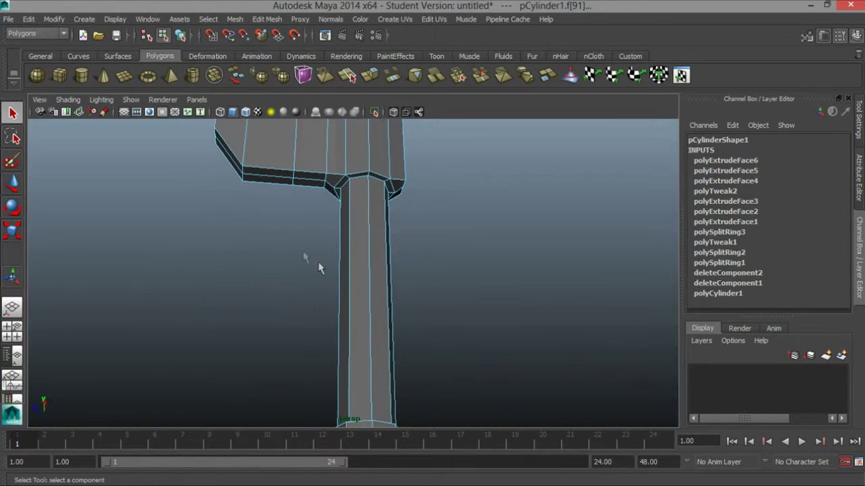
left_click(281, 187)
key("ctrl+z")
left_click(268, 178, "shift")
left_click_drag(268, 178, 323, 168, "alt")
left_click(373, 71)
left_click_drag(347, 231, 268, 324, "alt")
middle_click_drag(318, 260, 318, 303, "alt")
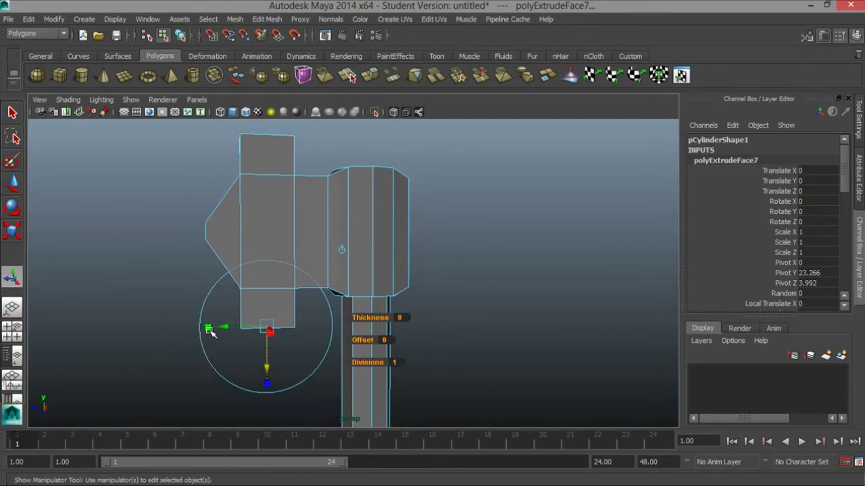
- Taper the upper and lower extrusions by scaling their ends to about 0.29, and shorten both points slightly
left_click_drag(208, 329, 254, 336)
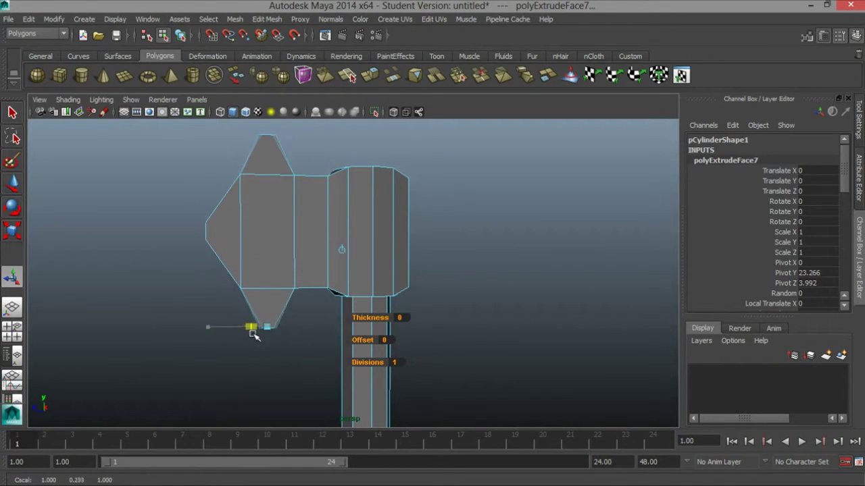
left_click(266, 327)
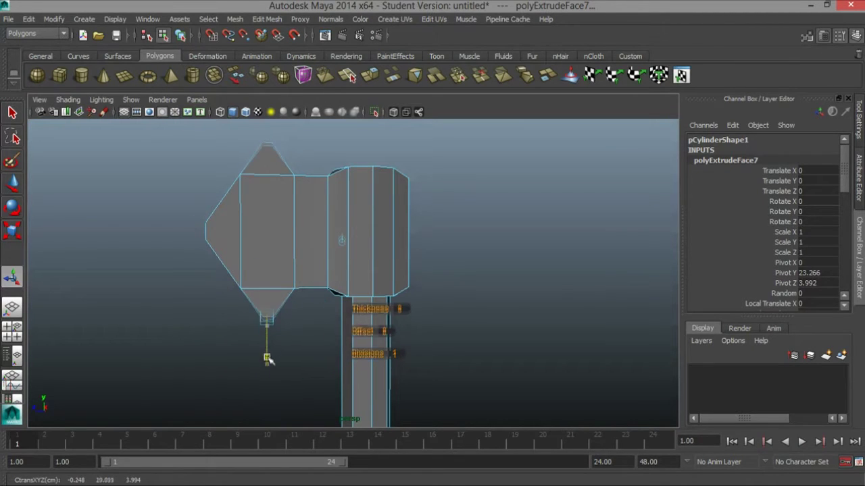
- Select the faces along the blade's outer edge and thin them by scaling X to about 0.58
left_click_drag(299, 305, 277, 231, "alt")
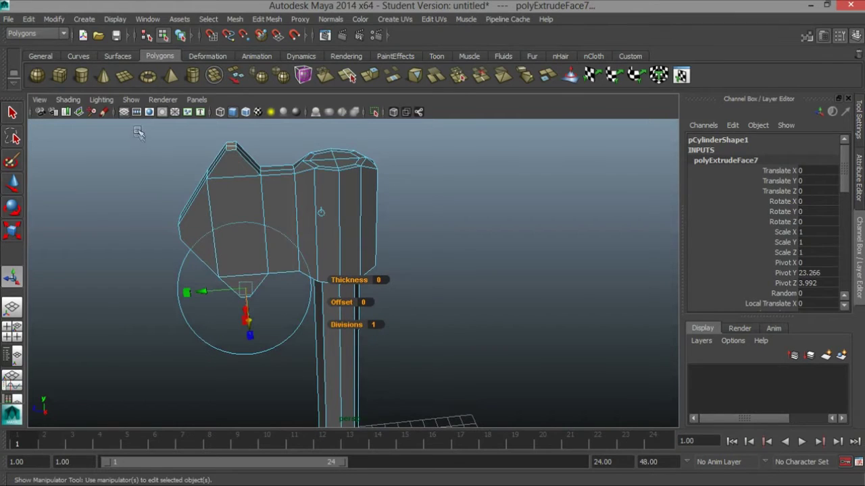
left_click_drag(284, 341, 291, 284)
key("r")
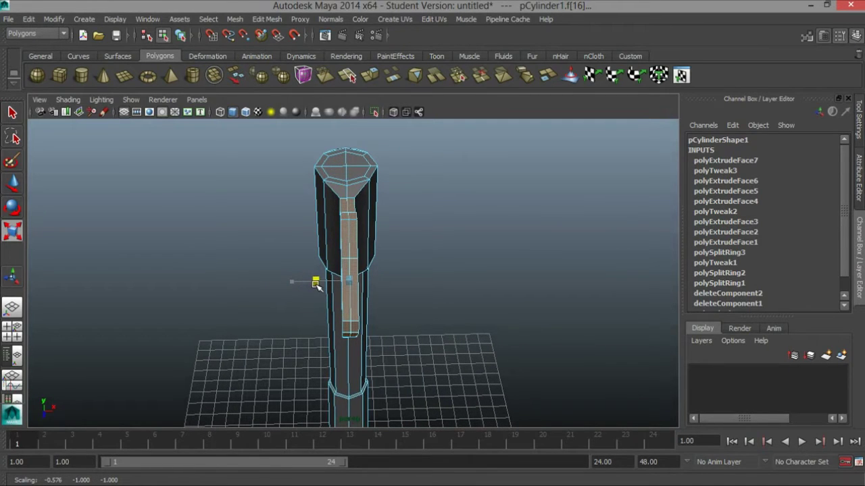
left_click_drag(426, 285, 200, 227, "alt")
left_click(462, 241)
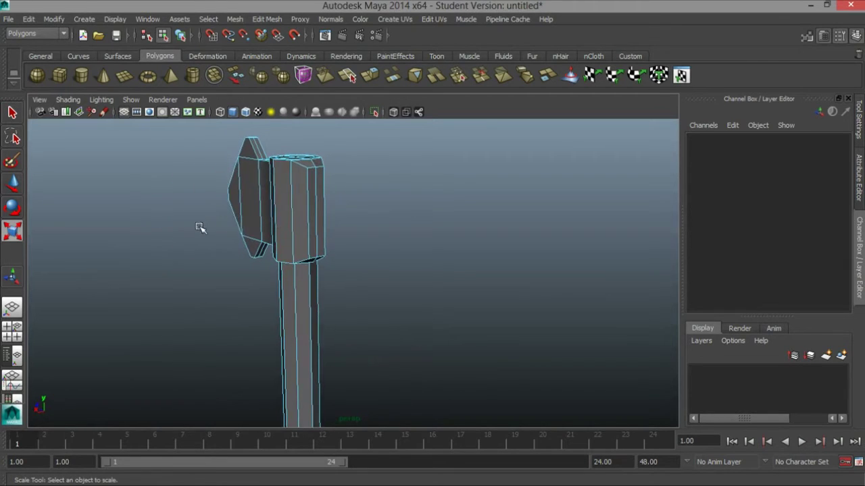
- Select the two flattened faces on the side of the head opposite the blade and extrude them outward to about Z -4.06
key("q")
left_click(319, 219)
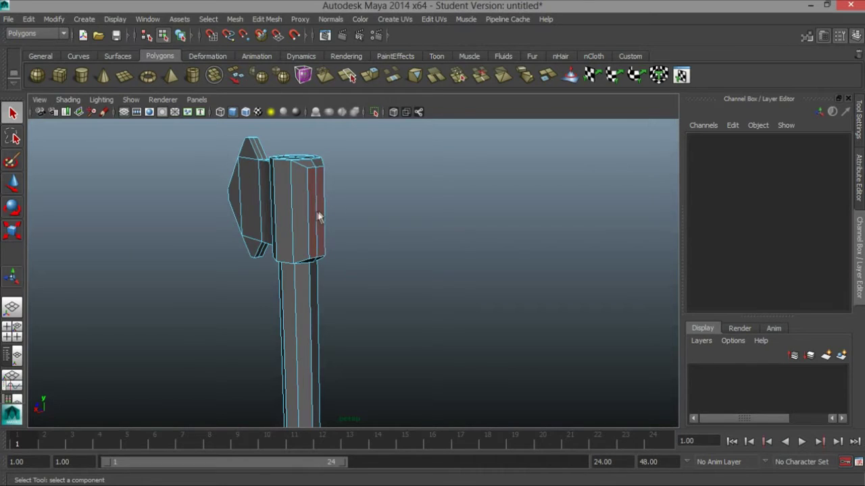
left_click(318, 214, "shift")
left_click_drag(317, 215, 324, 267, "alt")
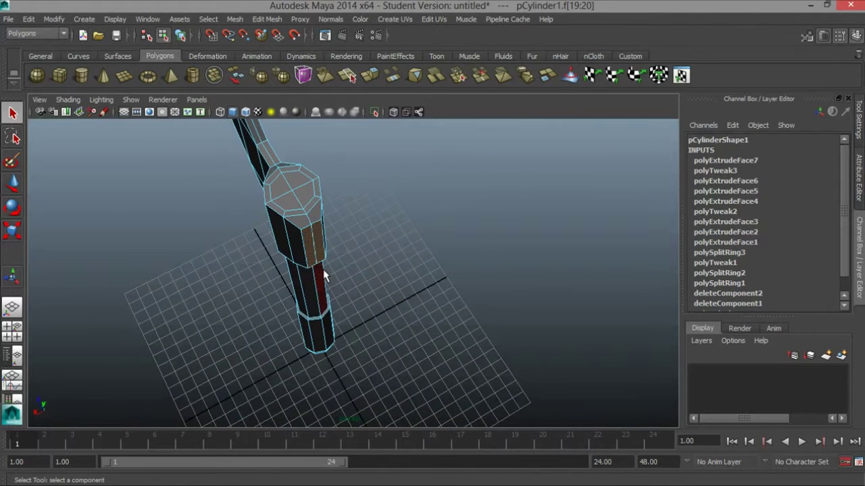
key("r")
left_click_drag(365, 223, 408, 216)
key("ctrl+e")
- Extrude two further sections from the arm's end faces, to about Z -6.12 and Z -7.89
right_click_drag(378, 214, 282, 230, "alt")
middle_click_drag(282, 230, 250, 168, "alt")
left_click_drag(285, 171, 308, 176, "alt")
mouse_move(370, 183)
left_mouse_down()
mouse_move(357, 183)
mouse_move(395, 188)
mouse_move(383, 188)
left_mouse_up()
left_click(370, 75)
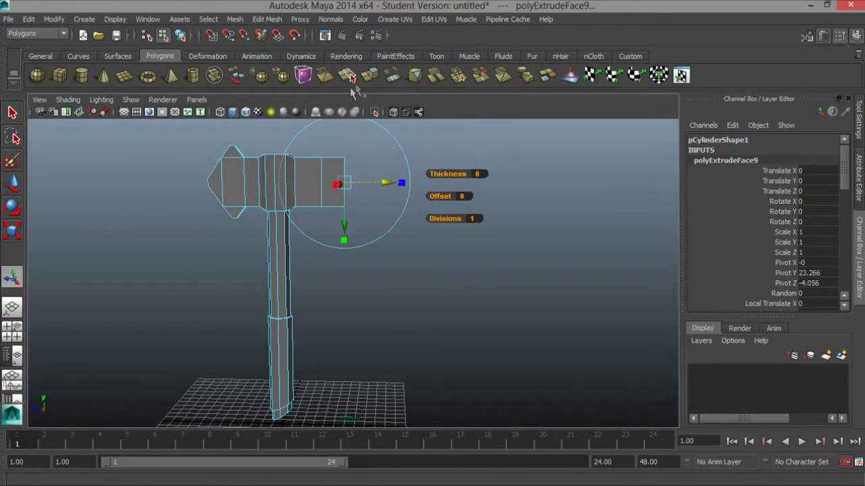
left_click(369, 75)
left_click_drag(386, 183, 403, 188)
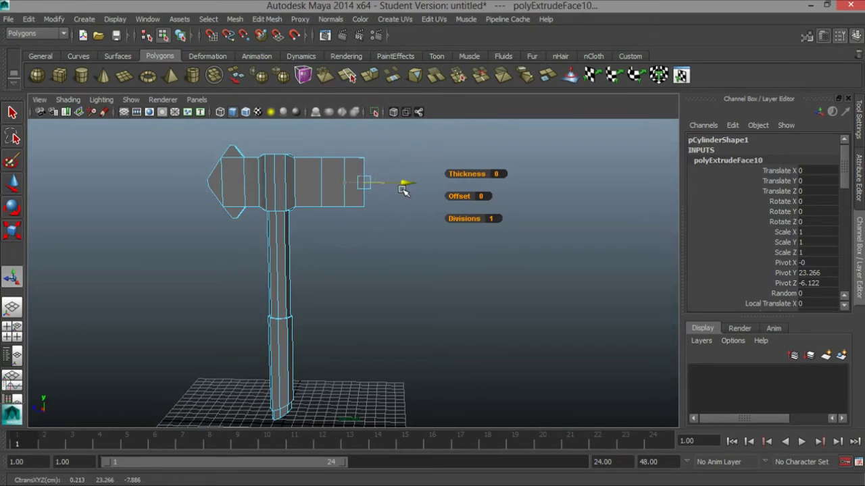
- Try different lengths for the arm's last extruded section while viewing it from below, and undo the changes
left_click_drag(284, 199, 276, 163, "alt")
middle_click_drag(256, 180, 195, 209, "alt")
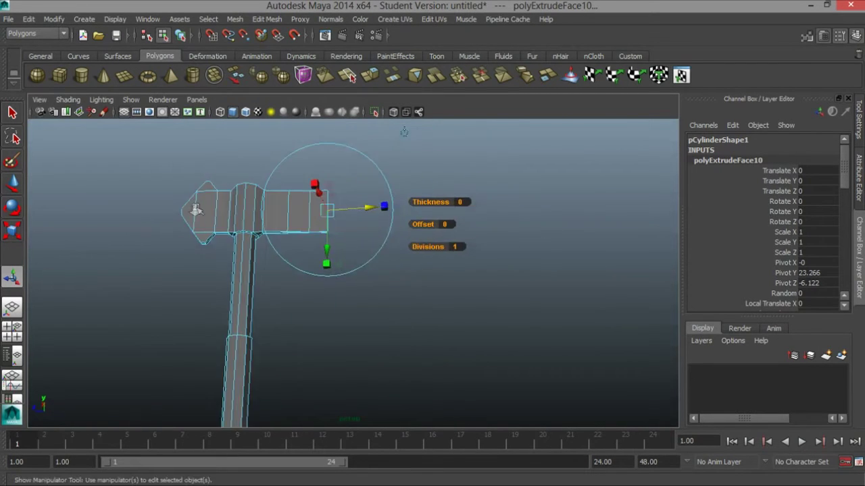
right_click_drag(195, 209, 428, 207, "alt")
left_click_drag(428, 208, 404, 172, "alt")
middle_click_drag(404, 172, 448, 276, "alt")
left_click_drag(308, 237, 288, 203, "alt")
middle_click_drag(285, 225, 283, 200, "alt")
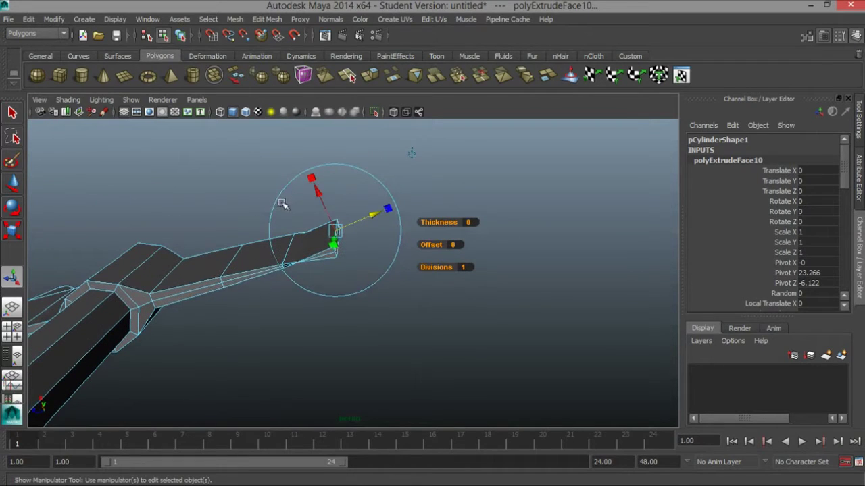
key("ctrl+z")
left_click_drag(325, 236, 353, 230)
key("ctrl+z")
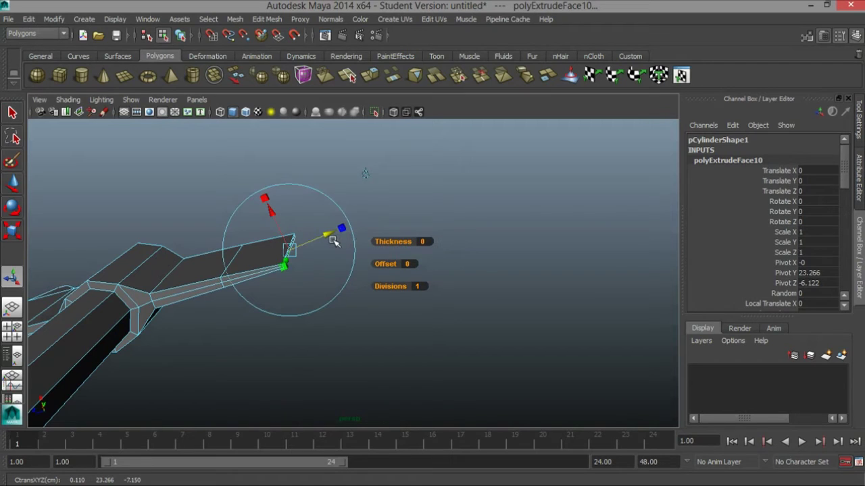
- Try moving the arm's end faces outward, and undo back to the unmoved extrusion of the preceding section
key("w")
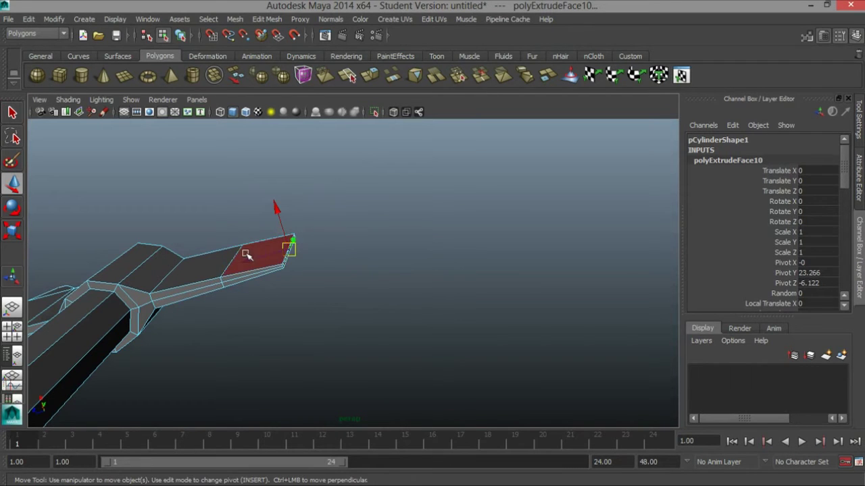
left_click_drag(248, 258, 340, 235)
key("ctrl+z")
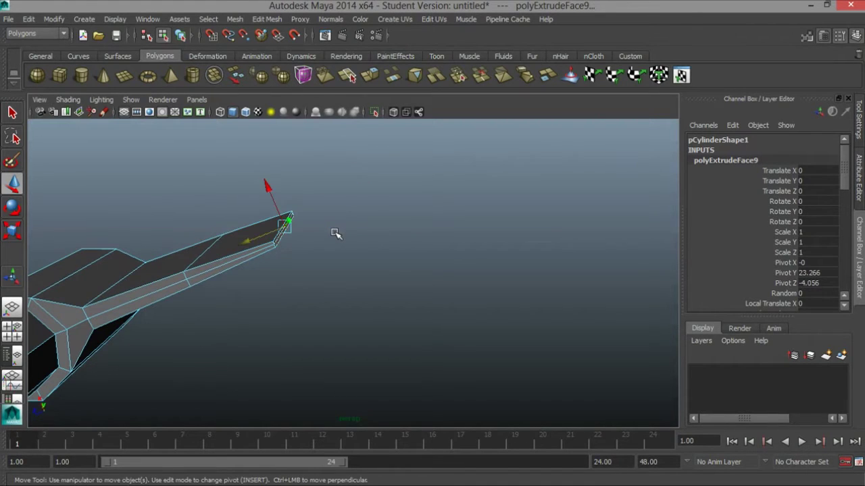
key("ctrl+z")
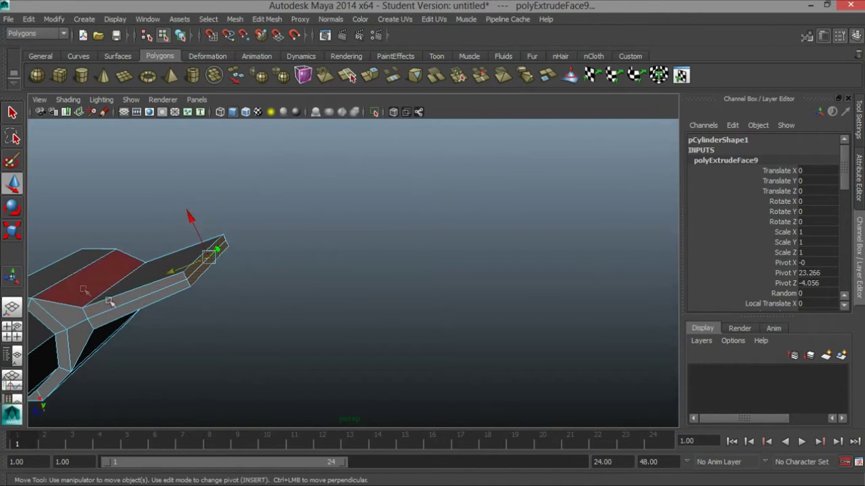
- Move the arm's end faces outward to about Z -5.85 and extrude one more section beyond them
left_click_drag(169, 272, 242, 265)
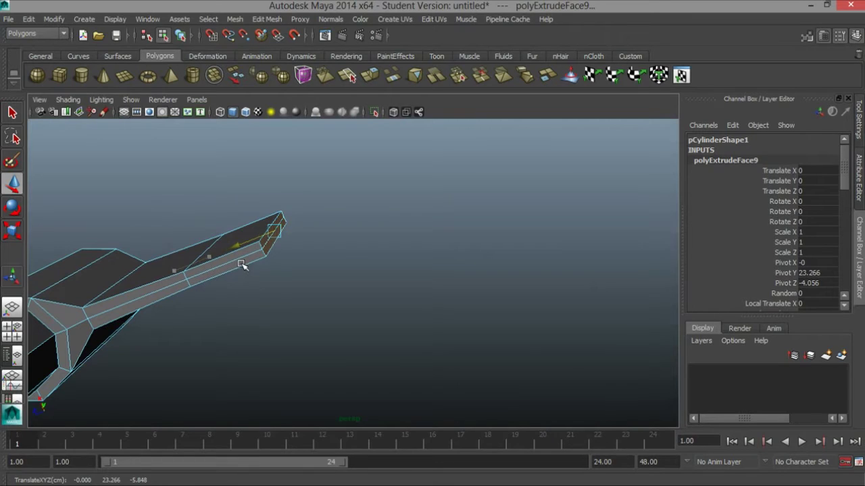
left_click(369, 76)
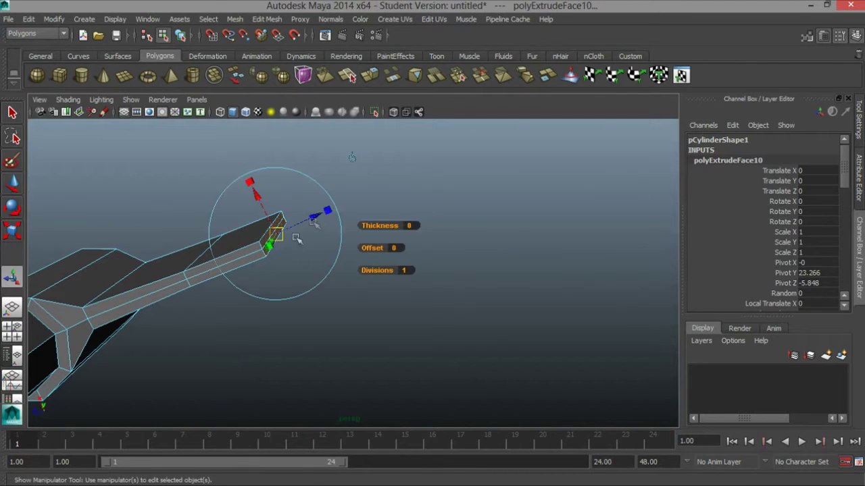
left_click_drag(314, 219, 404, 211)
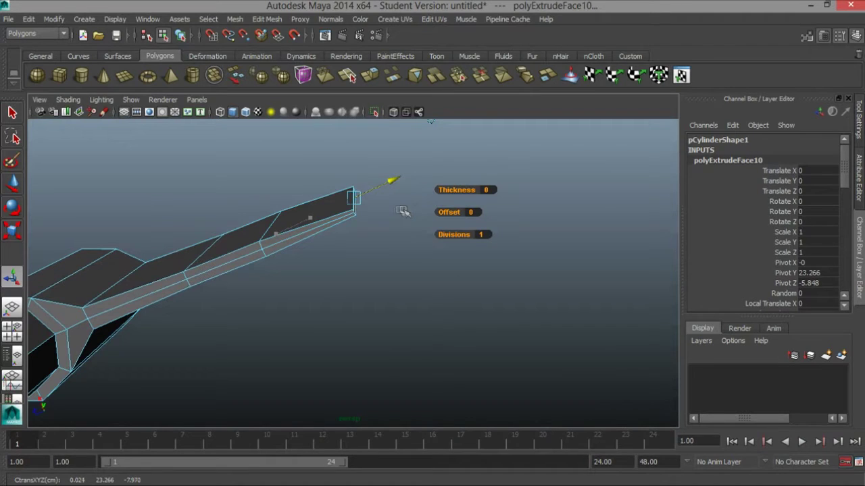
left_click_drag(367, 218, 594, 185)
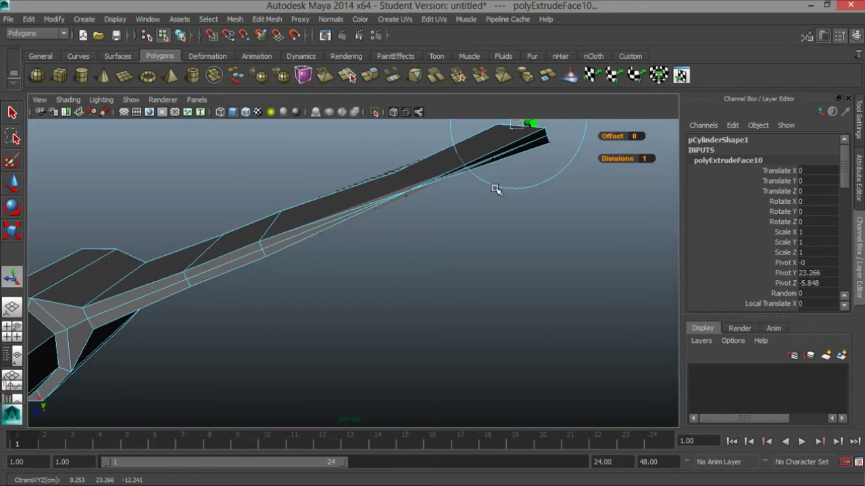
key("ctrl+z")
left_click_drag(311, 211, 394, 206)
- Select the narrow top faces of the arm's last section and extrude them upward into a small tapered spike
left_click_drag(429, 235, 460, 229, "alt")
middle_click_drag(304, 150, 304, 210, "alt")
left_click_drag(304, 212, 323, 289, "alt")
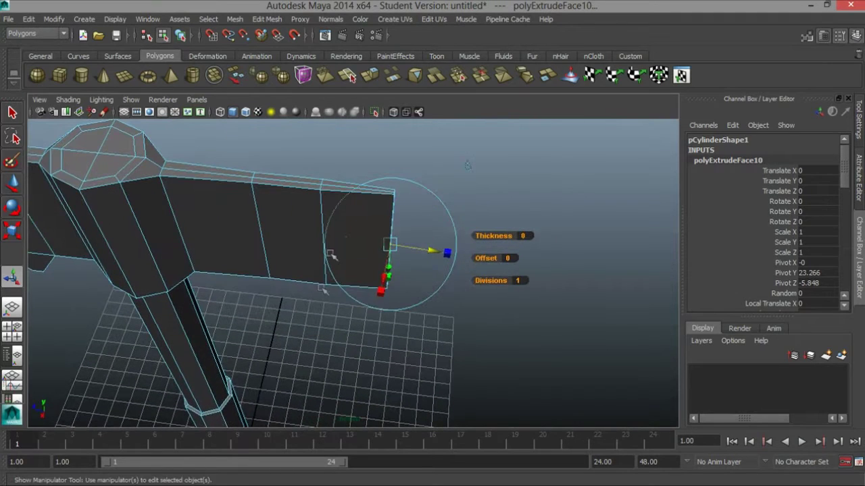
key("q")
left_click(332, 185)
left_click(351, 186, "shift")
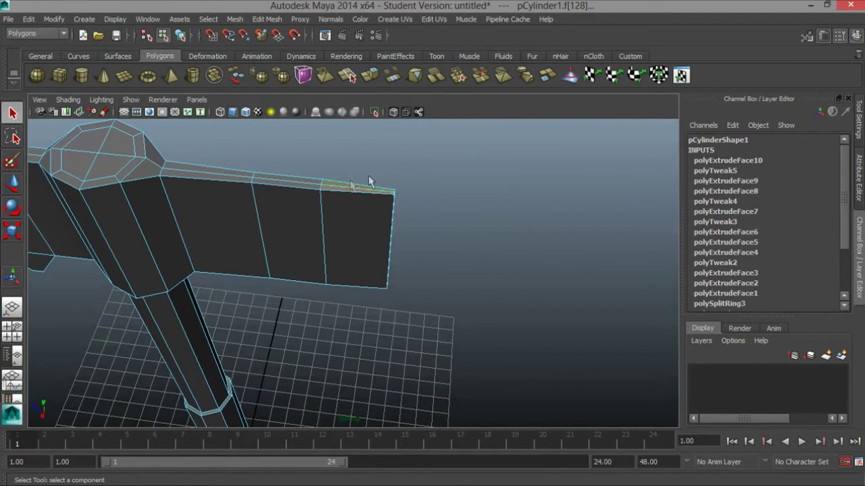
left_click(369, 75)
left_click_drag(342, 264, 330, 199, "alt")
middle_click_drag(330, 199, 330, 261, "alt")
left_click_drag(359, 178, 367, 134)
- Select the underside faces of the arm's last two sections and extrude them straight down
left_click_drag(303, 173, 317, 273)
key("w")
key("q")
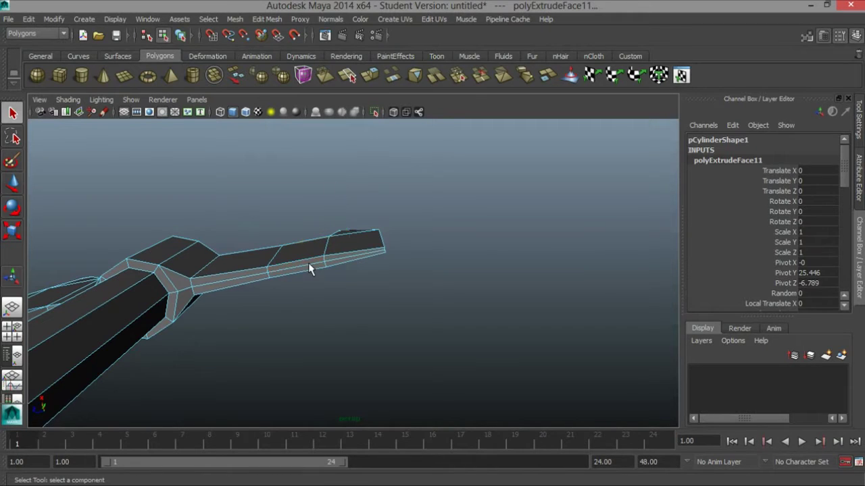
left_click(308, 264)
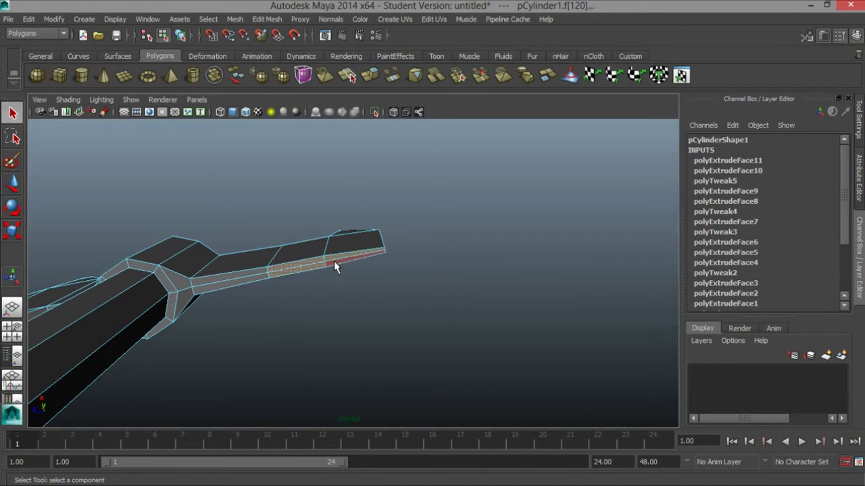
left_click_drag(448, 276, 405, 205, "alt")
left_click(369, 75)
left_click_drag(329, 273, 367, 290)
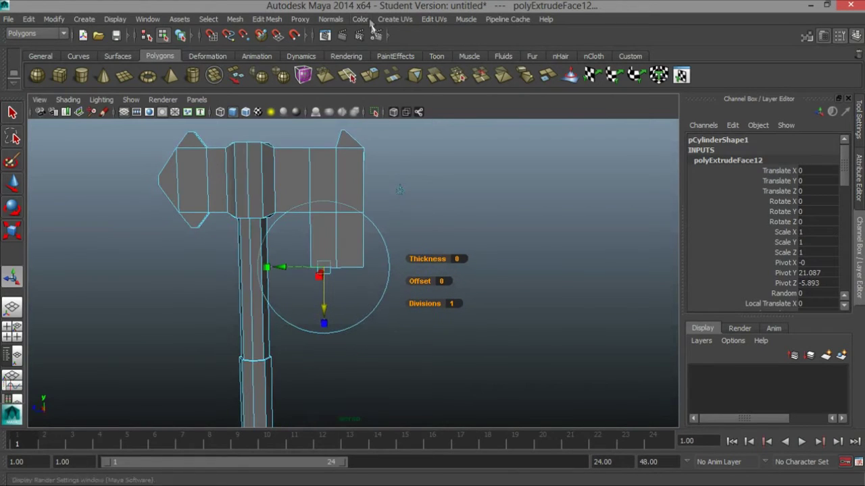
- Extrude a second downward section to about Y 13.23 and a third below it, narrowing the end faces of each
left_click(370, 75)
left_click_drag(324, 322, 299, 324)
key("r")
left_click(375, 78)
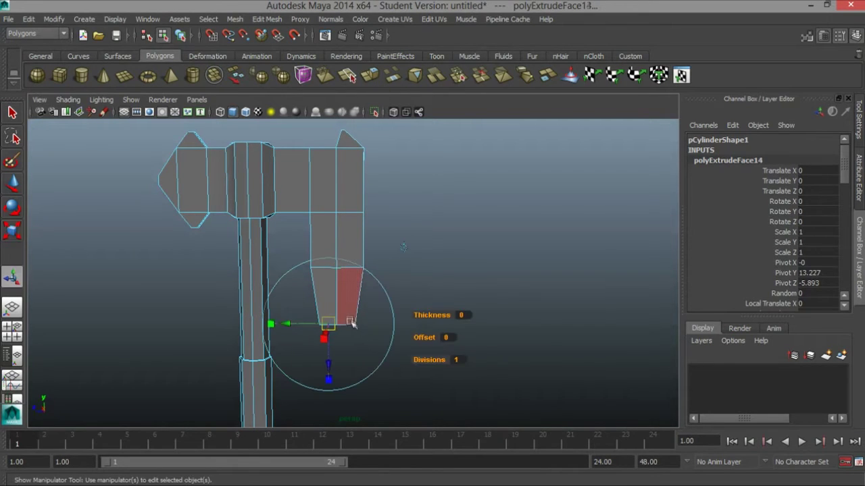
left_click_drag(333, 363, 338, 400)
key("r")
left_click_drag(287, 367, 305, 382)
- In the side view, move the outer vertices level with the arm's lower edge outward to about Z -8.74
right_click_drag(473, 227, 392, 197, "alt")
mouse_move(391, 197)
middle_mouse_down("alt")
mouse_move(392, 207)
mouse_move(392, 194)
middle_mouse_up("alt")
mouse_move(395, 196)
left_mouse_down("alt")
mouse_move(429, 199)
mouse_move(406, 207)
left_mouse_up("alt")
key("space")
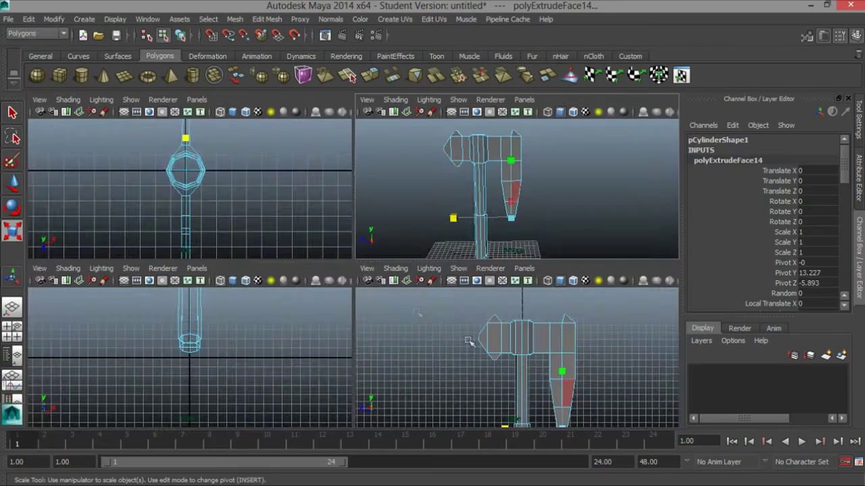
key("space")
middle_click_drag(307, 266, 247, 160, "alt")
middle_click_drag(372, 236, 343, 277, "alt")
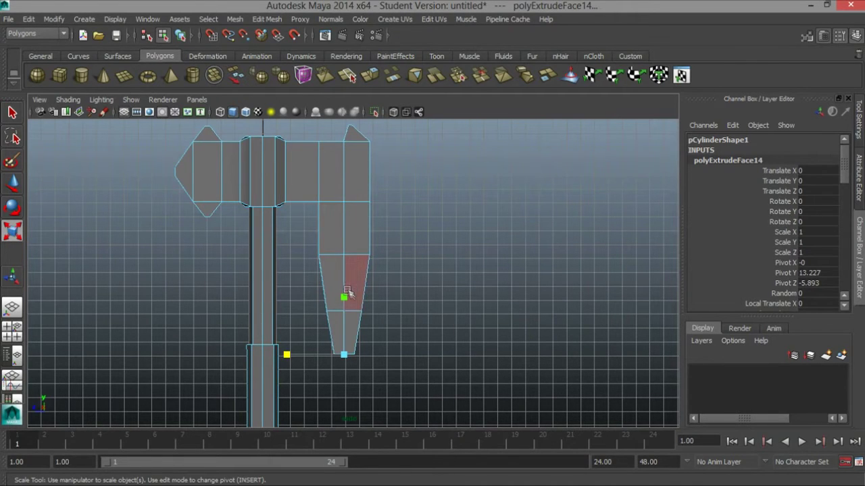
right_click_drag(337, 259, 283, 207)
left_click_drag(359, 198, 389, 224)
key("w")
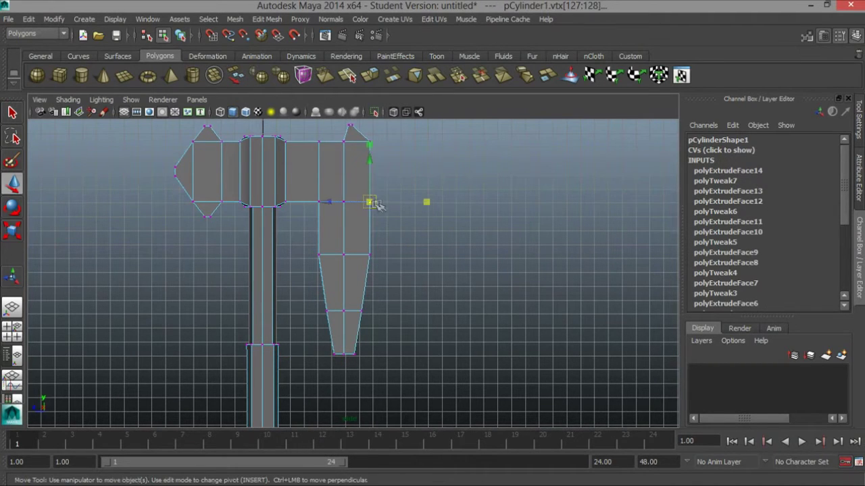
left_click_drag(334, 201, 343, 205)
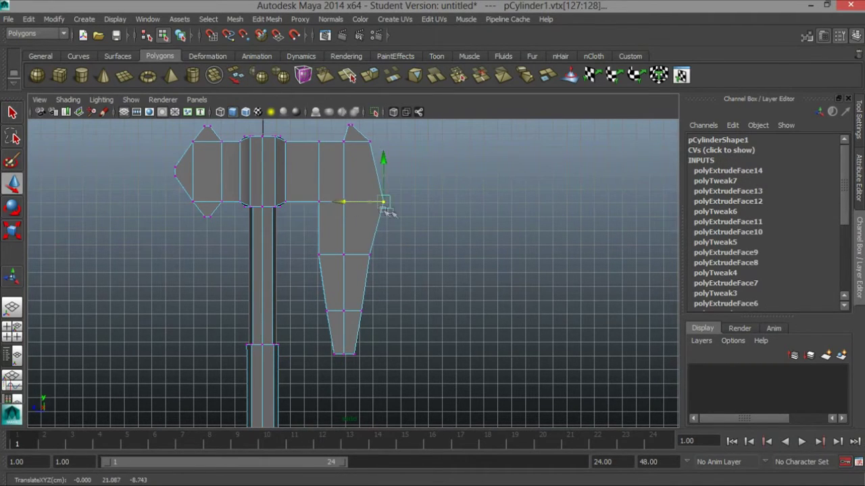
- Reshape the downward blade's outer edge by moving the arm's top corner vertices inward and the next two lower vertex rows outward
middle_click_drag(405, 197, 399, 218, "alt")
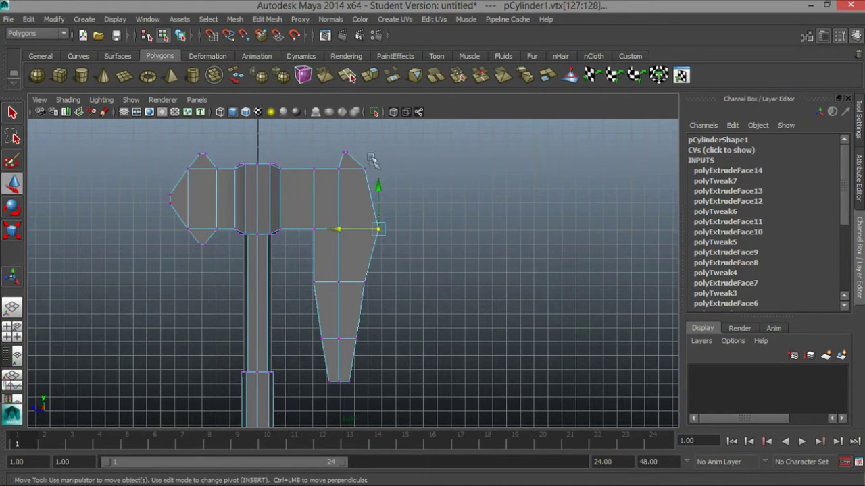
left_click_drag(355, 179, 335, 171)
mouse_move(357, 274)
left_mouse_down()
mouse_move(396, 312)
mouse_move(352, 282)
left_mouse_up()
middle_click_drag(440, 348, 444, 283, "alt")
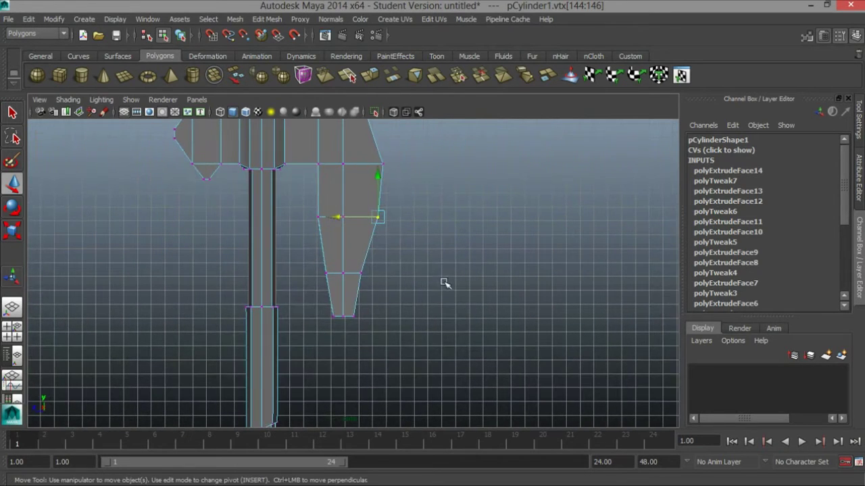
left_click_drag(350, 284, 325, 270)
middle_click_drag(531, 236, 469, 249, "alt")
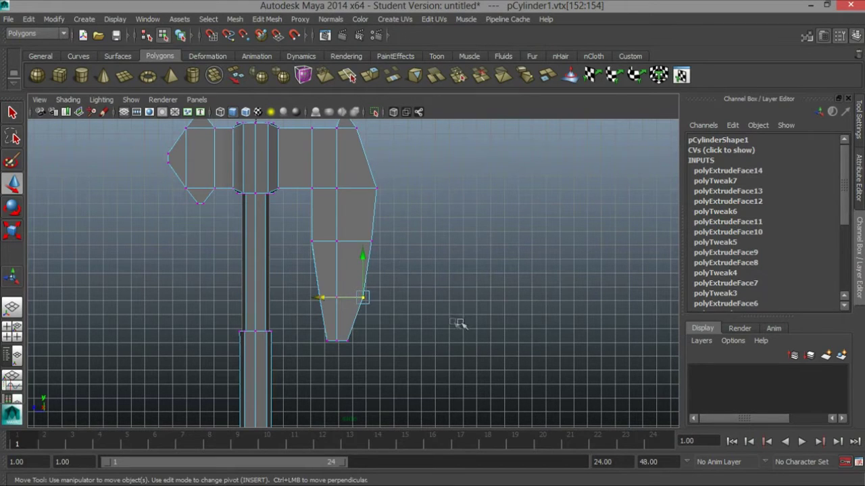
- Shift the blade's inner and middle vertices away from the handle, and move the arm's inner top vertices to about Z -3.37
left_click_drag(395, 290, 399, 302, "alt")
middle_click_drag(402, 289, 405, 305, "alt")
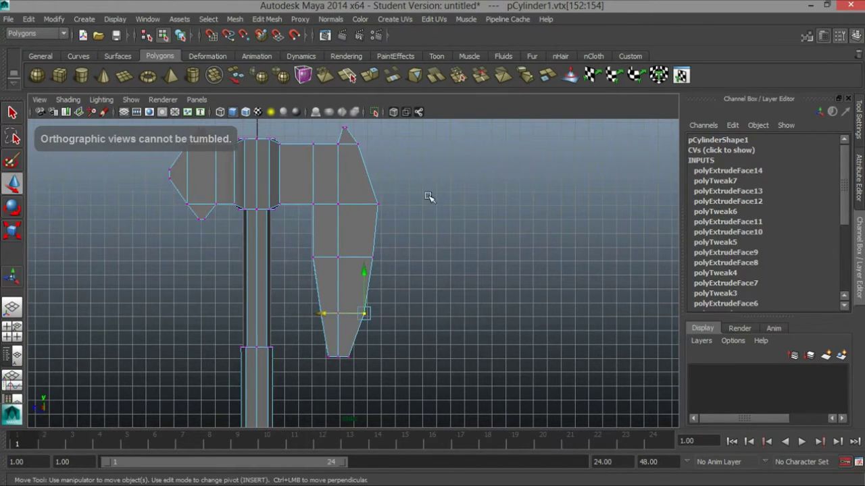
left_click(427, 228)
left_click_drag(297, 244, 353, 276)
left_click_drag(278, 262, 292, 260)
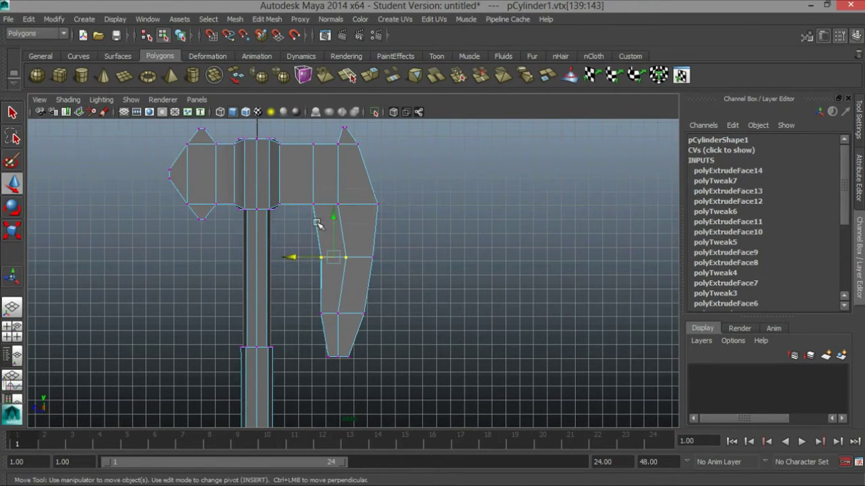
left_click(337, 204)
left_click_drag(304, 206, 305, 208)
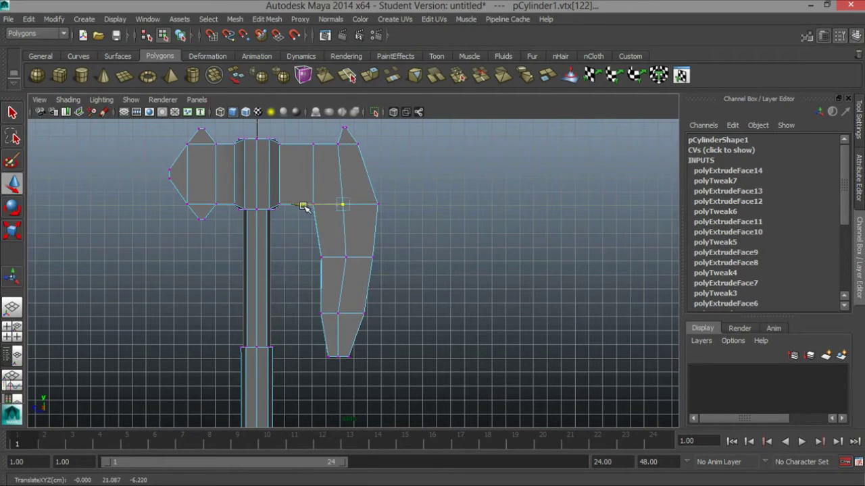
left_click_drag(297, 127, 284, 146)
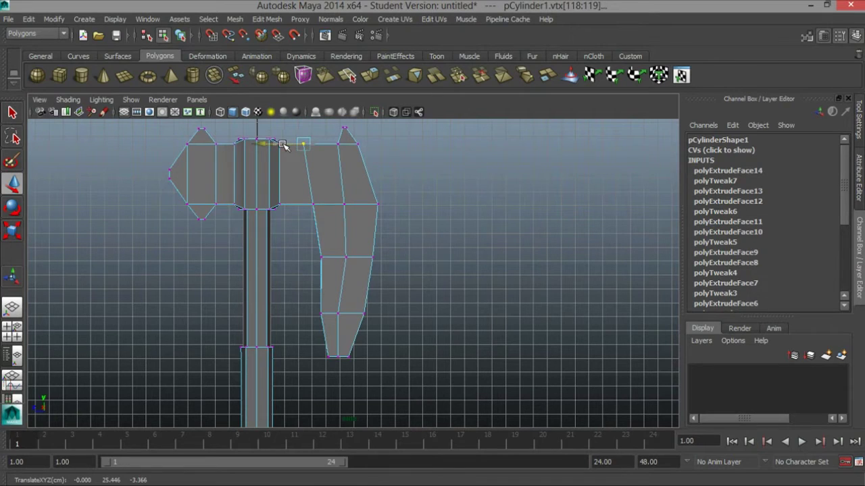
- Rotate the vertices at the downward blade's tip to slant its end, and move them toward the handle
left_click(470, 245)
left_click_drag(313, 345, 386, 376)
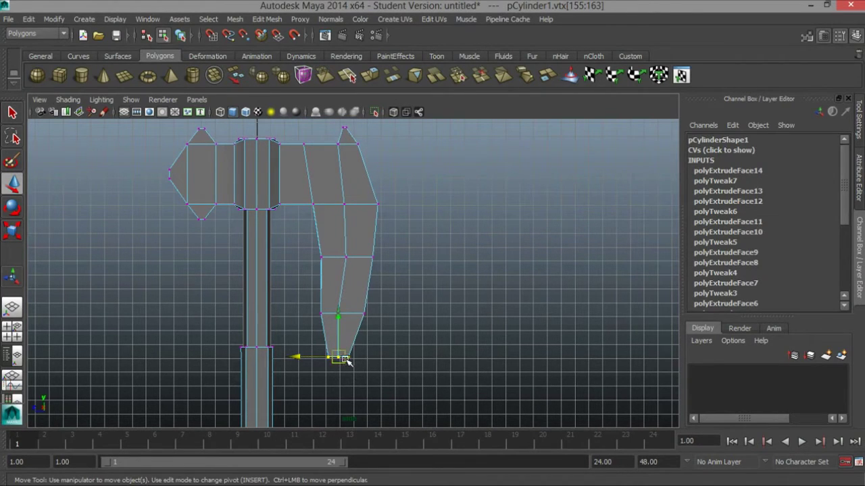
key("e")
left_click_drag(381, 318, 394, 346)
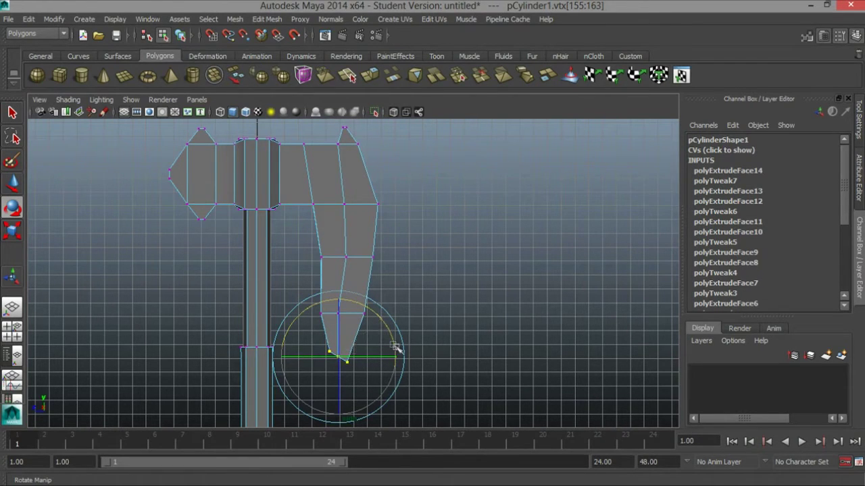
key("w")
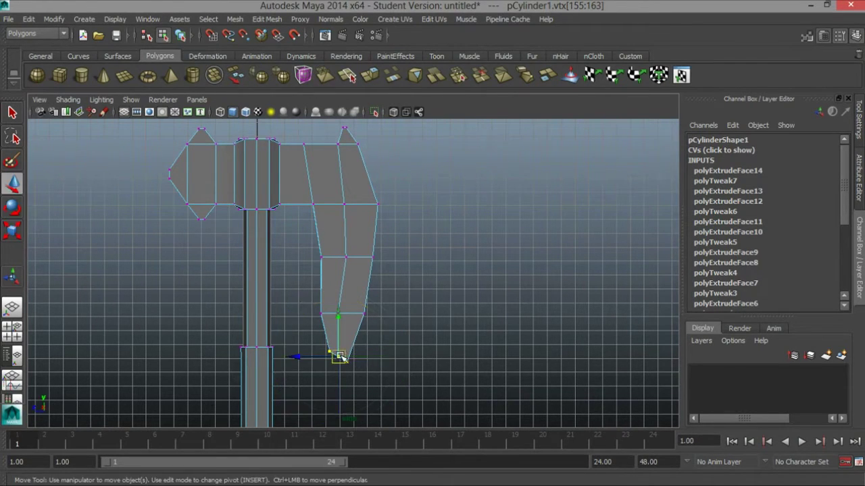
left_click_drag(336, 357, 327, 356)
- Move the middle vertices of the blade's tip to about Y 9.87, Z -5.10
middle_click_drag(423, 306, 421, 284, "alt")
right_click_drag(390, 300, 444, 309, "alt")
middle_click_drag(441, 328, 446, 299, "alt")
left_click_drag(383, 326, 329, 327)
left_click(414, 306)
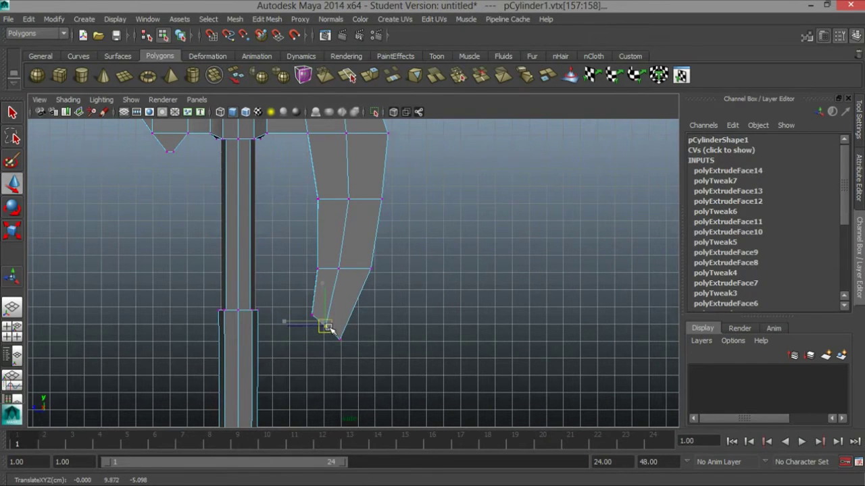
left_click(433, 309)
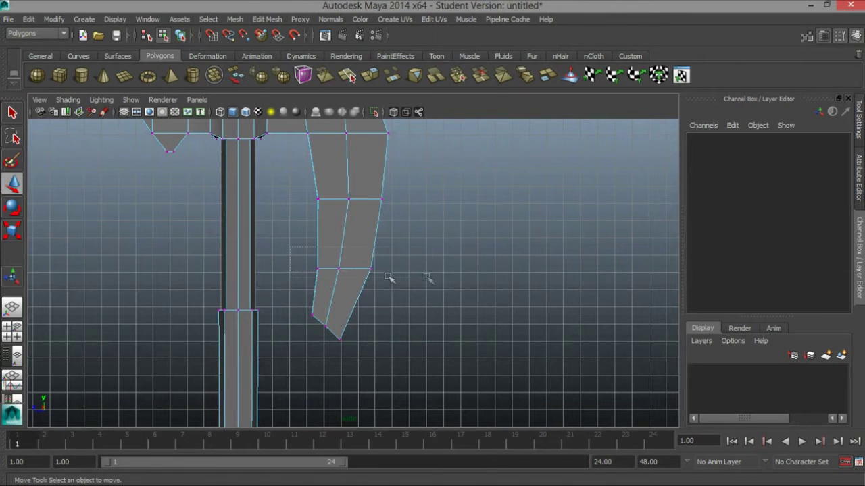
- Rotate the vertex row just above the blade's tip so it slopes down toward the outer edge
left_click_drag(389, 277, 433, 278)
key("e")
left_click_drag(387, 236, 395, 251)
left_click(493, 245)
middle_click_drag(498, 244, 489, 280, "alt")
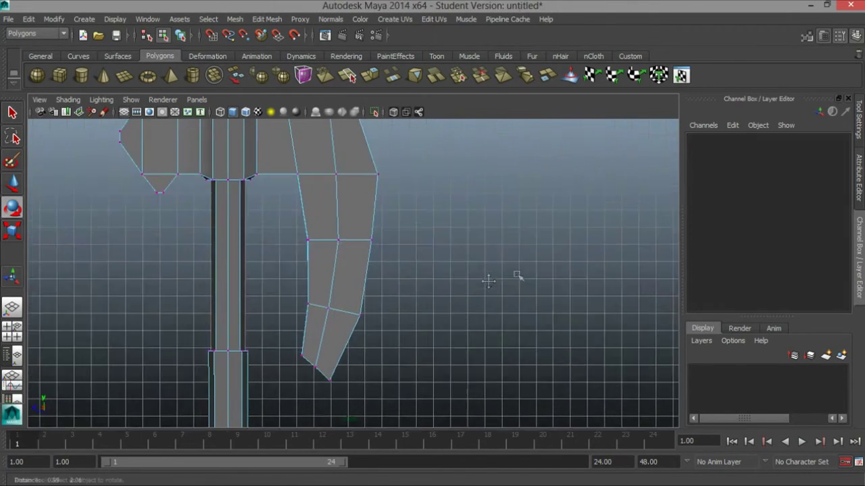
- Rotate the blade's tip vertices further to make the slanted end steeper and more pointed
right_click_drag(516, 276, 374, 264, "alt")
middle_click_drag(374, 264, 372, 279, "alt")
left_click_drag(372, 281, 372, 285, "alt")
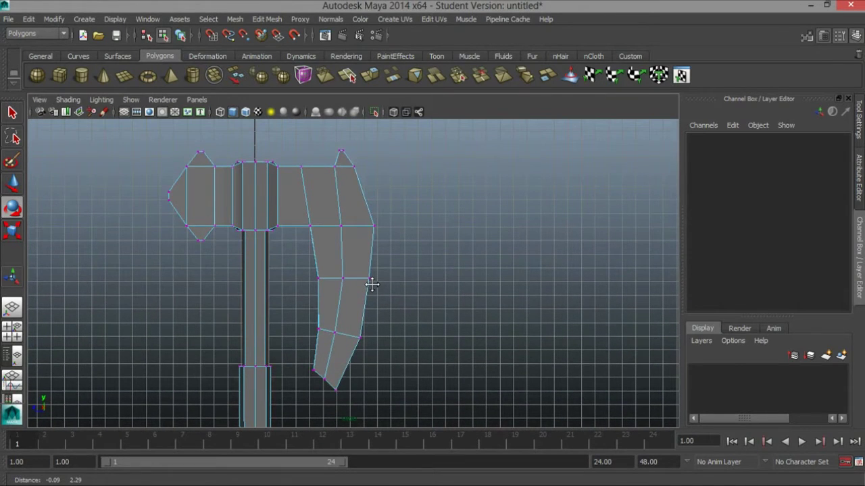
middle_click_drag(388, 276, 392, 244, "alt")
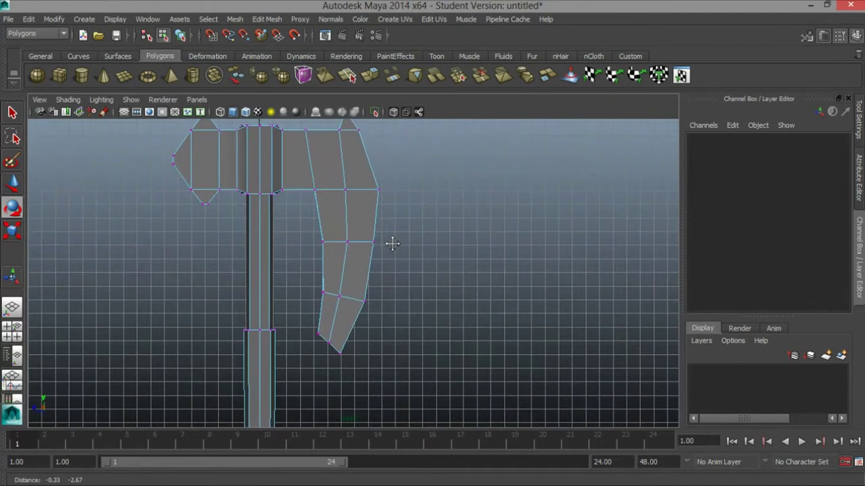
key("e")
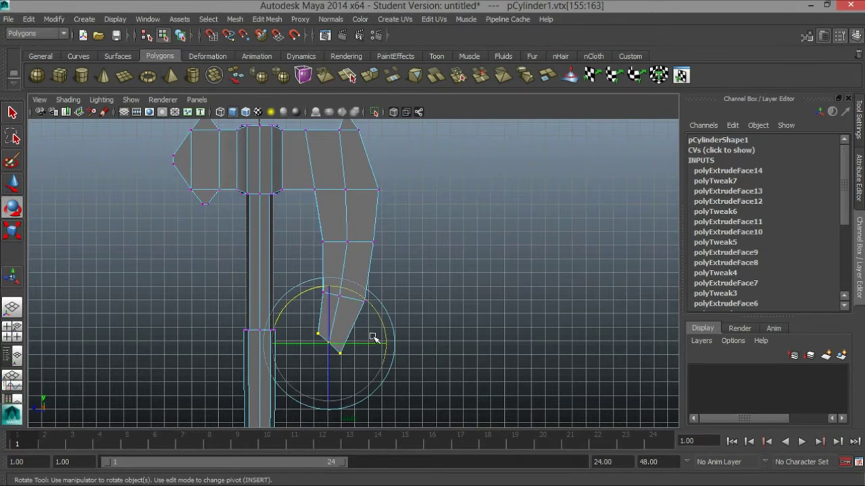
left_click_drag(369, 304, 376, 319)
left_click(465, 325)
- Move the tip's inner vertices to about Y 11.32, Z -4.22, and its middle vertices to about Y 10.23, Z -4.96
right_click_drag(388, 311, 491, 312, "alt")
middle_click_drag(479, 308, 477, 288, "alt")
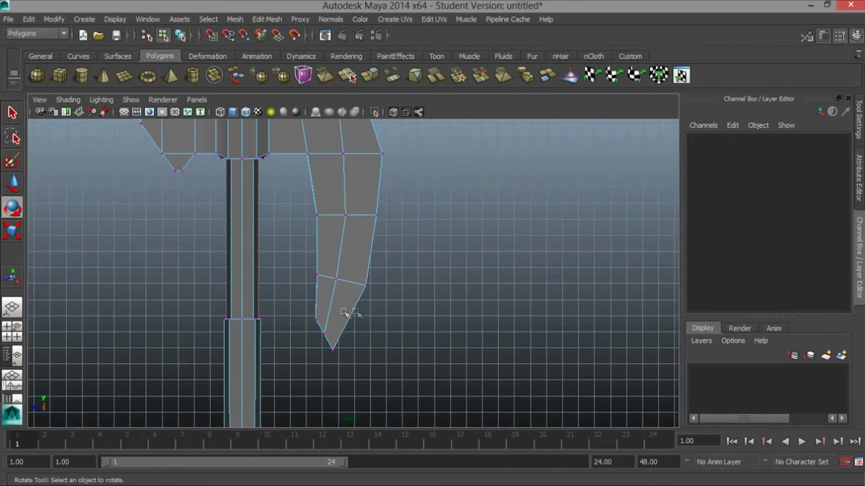
left_click_drag(319, 324, 311, 319)
key("w")
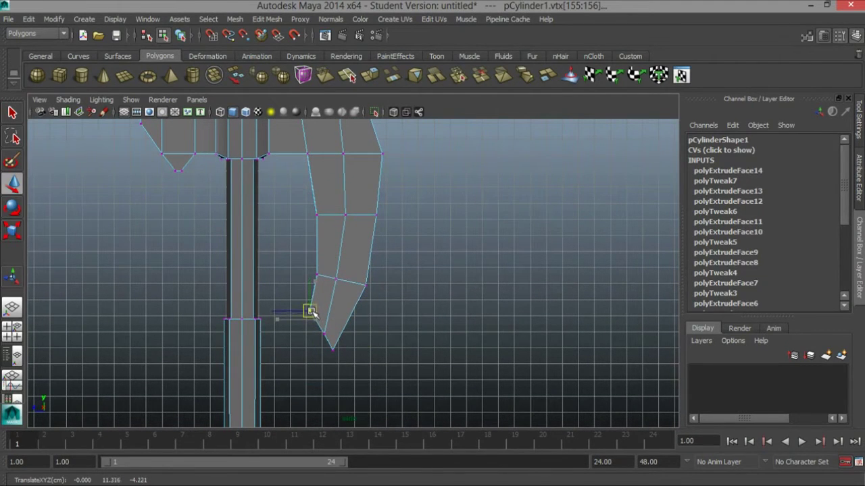
left_click(387, 348)
mouse_move(314, 328)
left_mouse_down()
mouse_move(331, 342)
mouse_move(327, 333)
left_mouse_up()
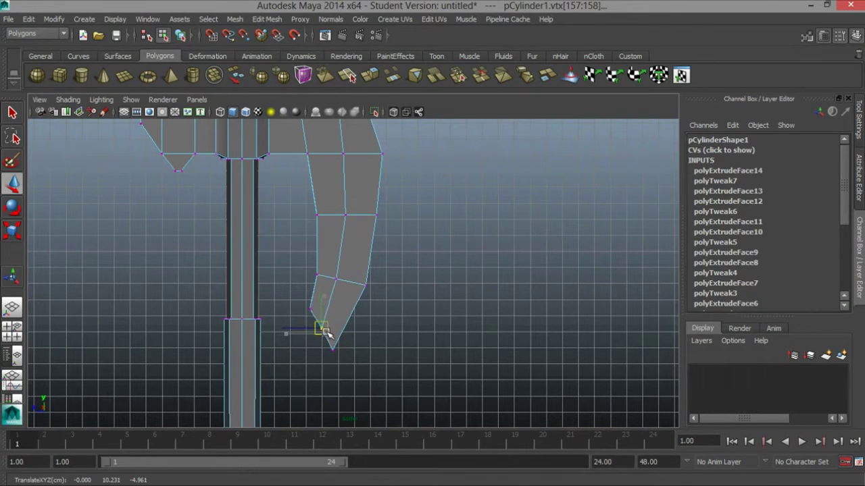
left_click(385, 337)
- Move all vertices of the handle's lower grip section down to lengthen the shaft above it
scroll(491, 322, "down", 3)
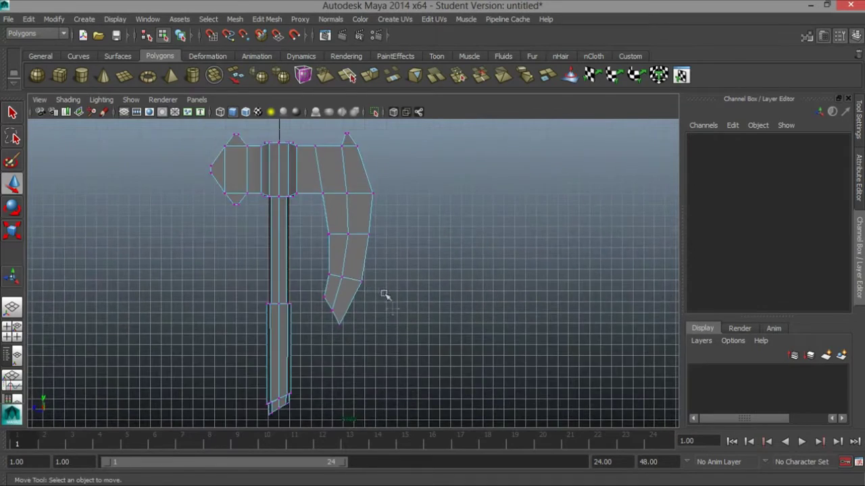
middle_click_drag(385, 294, 404, 292, "alt")
right_click_drag(406, 291, 337, 291, "alt")
middle_click_drag(347, 288, 334, 276, "alt")
left_click_drag(255, 256, 329, 398)
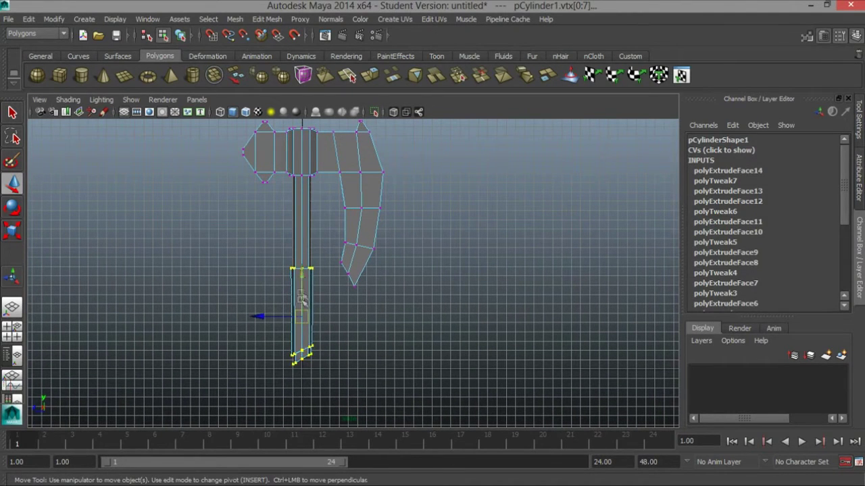
left_click_drag(303, 276, 296, 327)
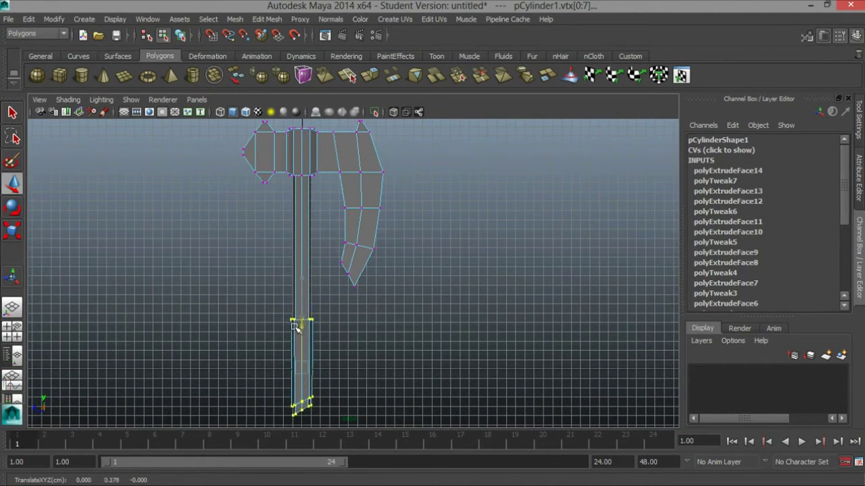
- Raise the ring of vertices at the grip's upper rim to lengthen the grip
middle_click_drag(315, 314, 317, 301, "alt")
left_click_drag(290, 290, 327, 324)
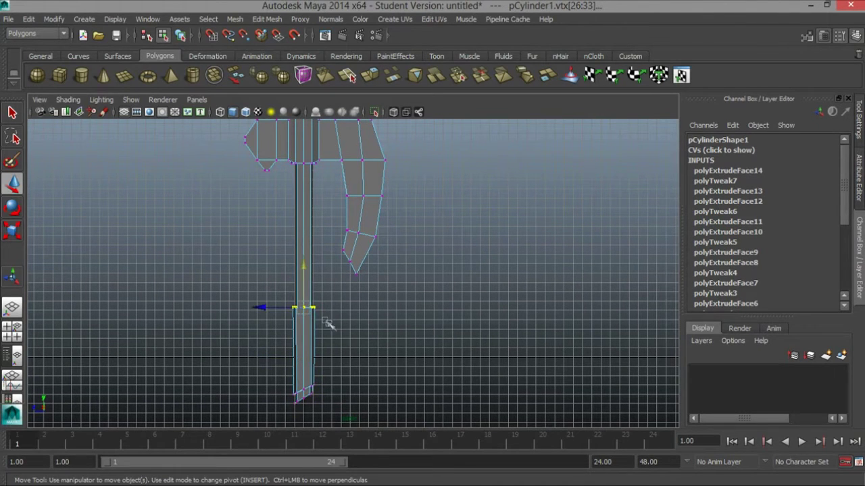
mouse_move(304, 276)
left_mouse_down()
mouse_move(304, 250)
mouse_move(304, 262)
left_mouse_up()
- Move the lower vertex rows and tip of the hooked blade up to about Y 11.98, Z -5.97
right_click_drag(438, 283, 390, 275, "alt")
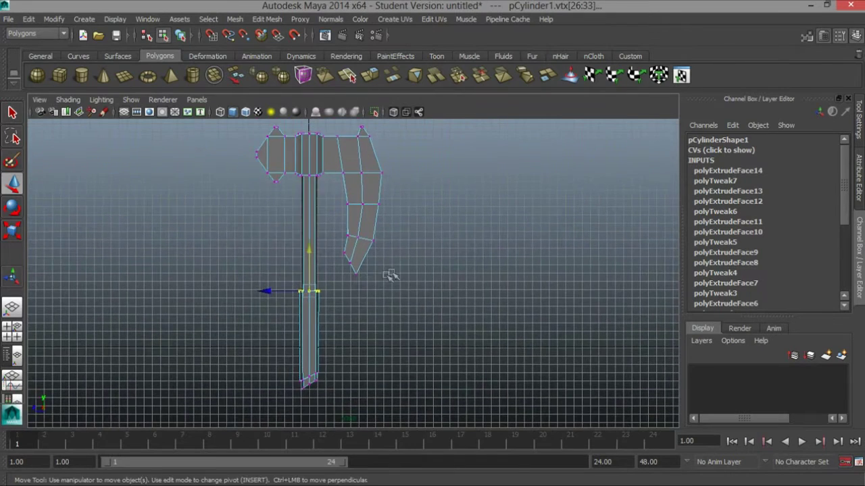
middle_click_drag(389, 275, 381, 298, "alt")
left_click_drag(380, 298, 385, 284, "alt")
left_click_drag(329, 231, 386, 301)
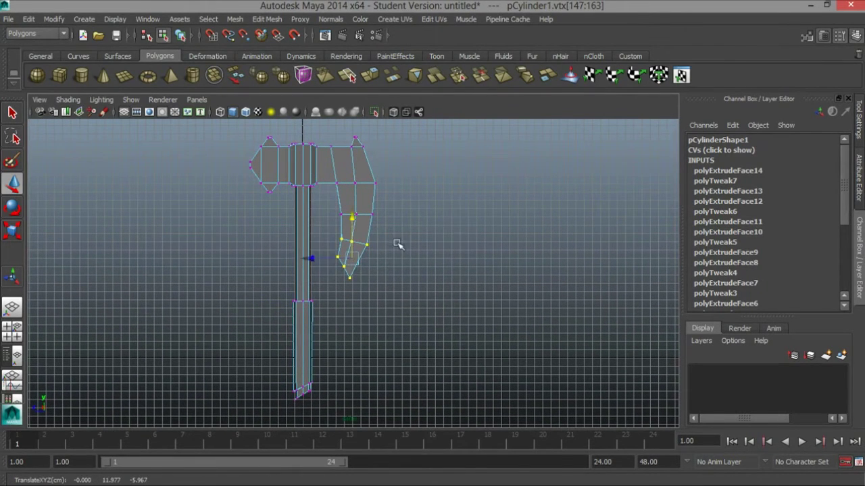
left_click(426, 263)
- Move the vertices at the bottom end of the handle down to extend the grip
left_click_drag(511, 310, 358, 384, "alt")
left_click_drag(315, 308, 318, 324)
left_click(483, 311)
left_click_drag(482, 310, 475, 333, "alt")
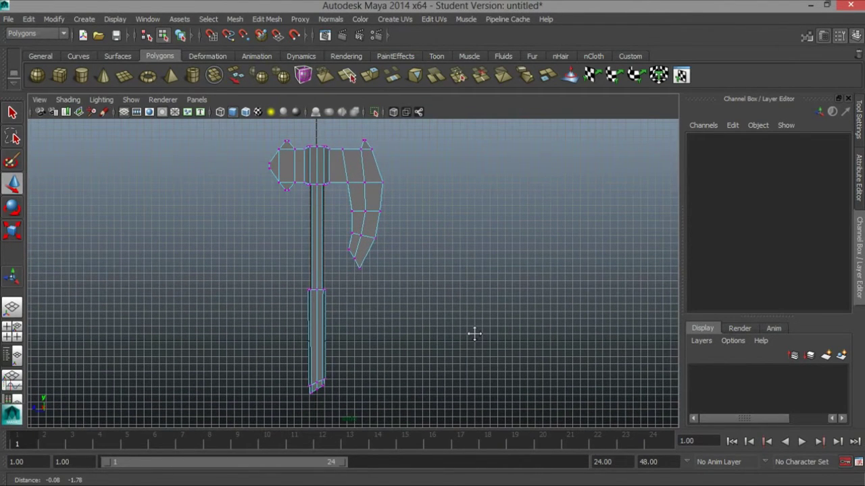
middle_click_drag(474, 333, 473, 318, "alt")
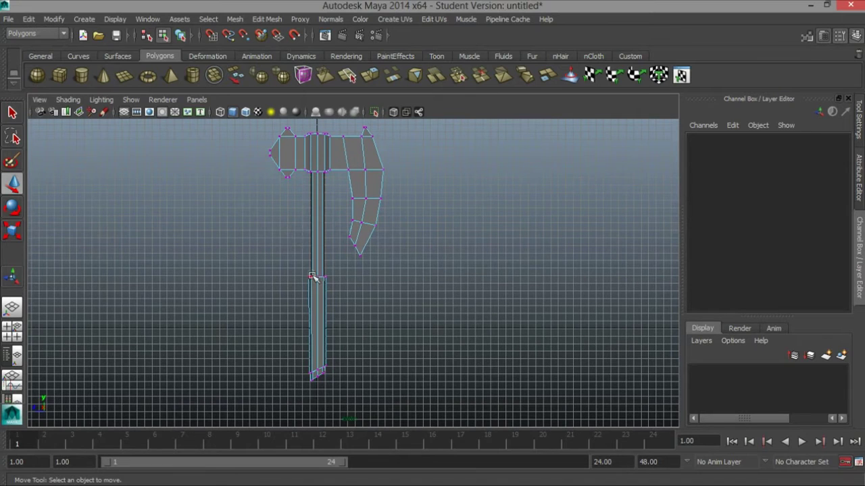
- Move the whole grip section down to about Y -1.73
left_click_drag(295, 265, 350, 390)
left_click_drag(317, 290, 320, 305)
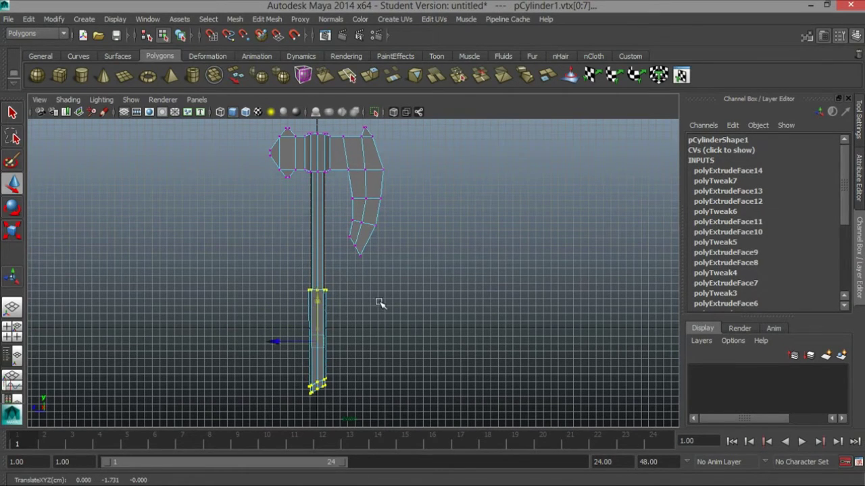
left_click(418, 287)
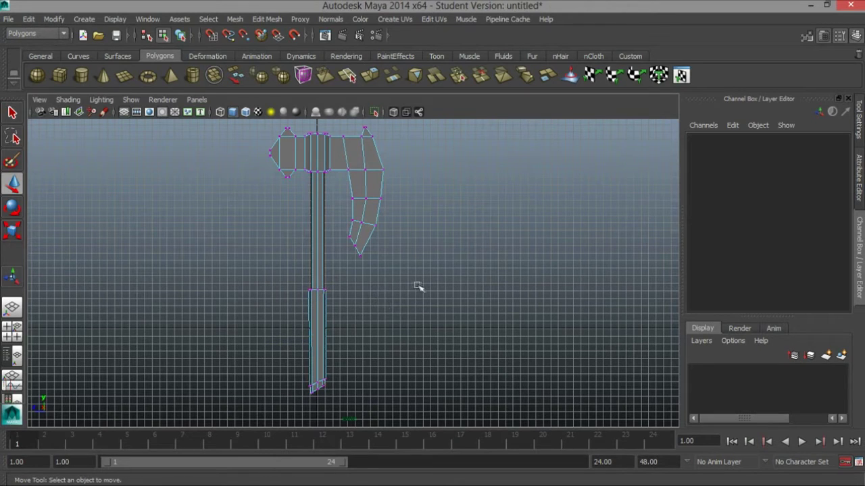
- Raise only the grip's upper rim vertices to shorten the exposed shaft above the grip
left_click_drag(274, 283, 357, 305)
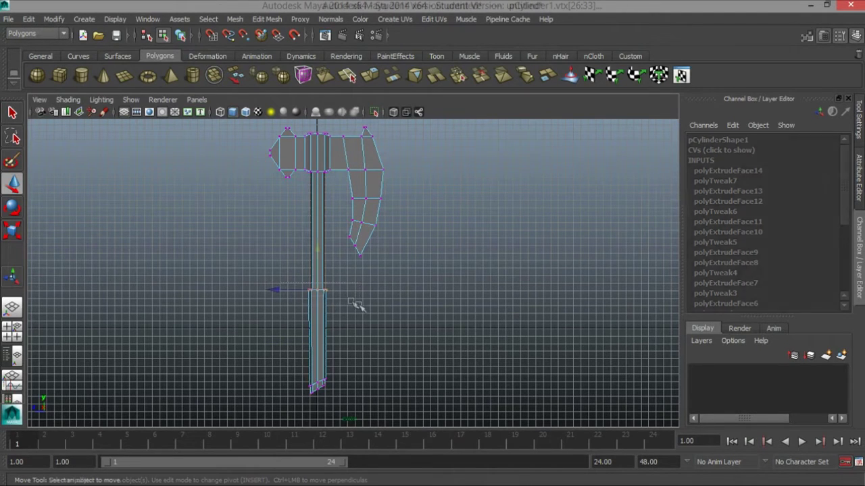
left_click_drag(317, 270, 331, 259)
left_click(449, 303)
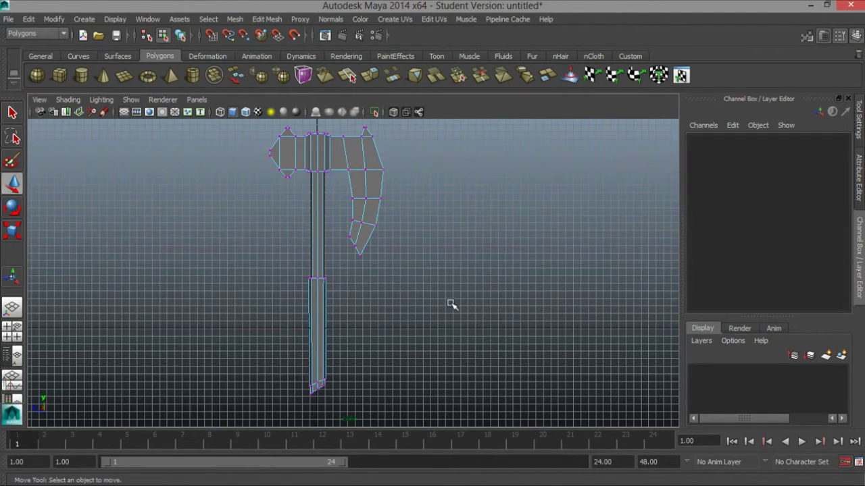
middle_click_drag(448, 296, 442, 311, "alt")
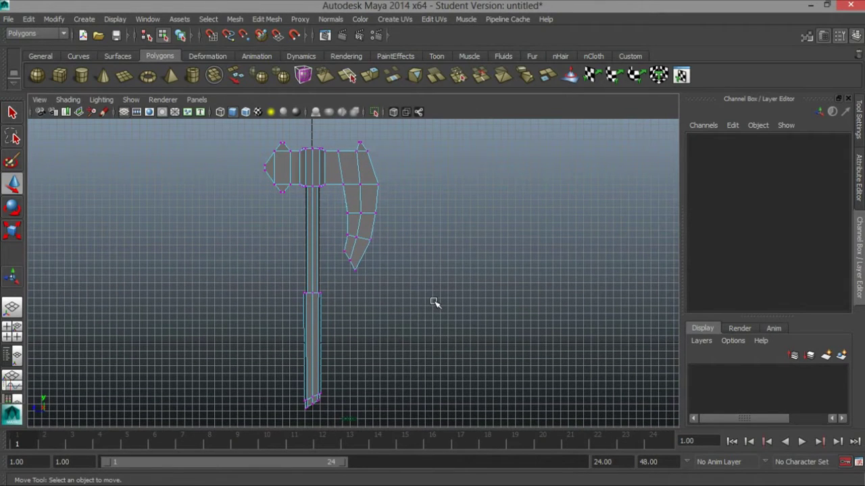
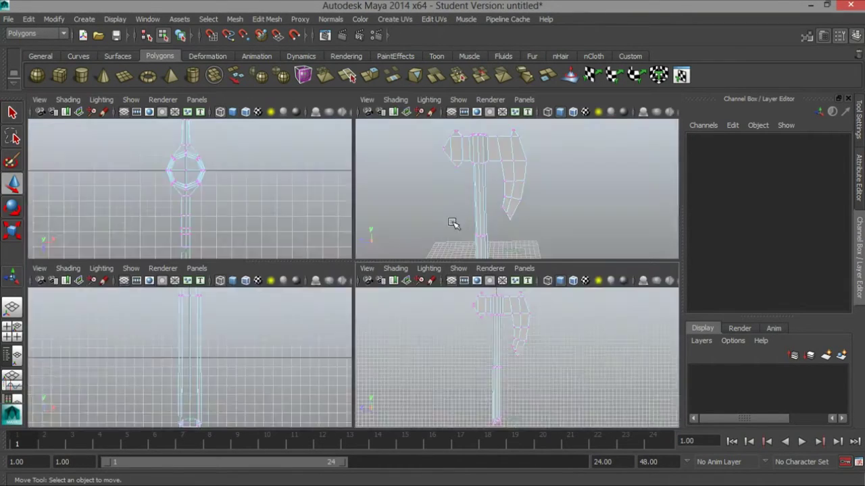
- Insert two supporting edge loops close to the grip's upper rim with the Insert Edge Loop Tool
key("space")
middle_click_drag(349, 298, 361, 256, "alt")
left_click_drag(361, 256, 328, 261, "alt")
middle_click_drag(327, 261, 351, 206, "alt")
right_click_drag(293, 286, 345, 278, "alt")
middle_click_drag(345, 278, 394, 206, "alt")
mouse_move(393, 206)
right_mouse_down("alt")
mouse_move(332, 247)
mouse_move(400, 198)
right_mouse_up("alt")
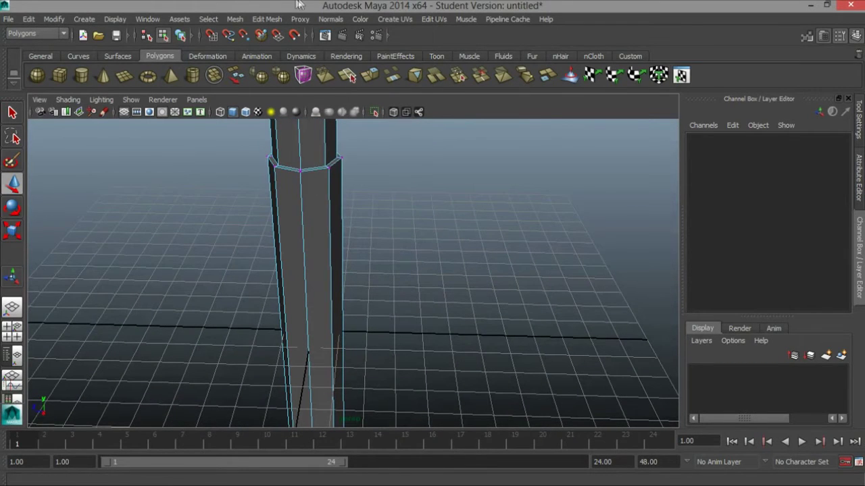
left_click(263, 19)
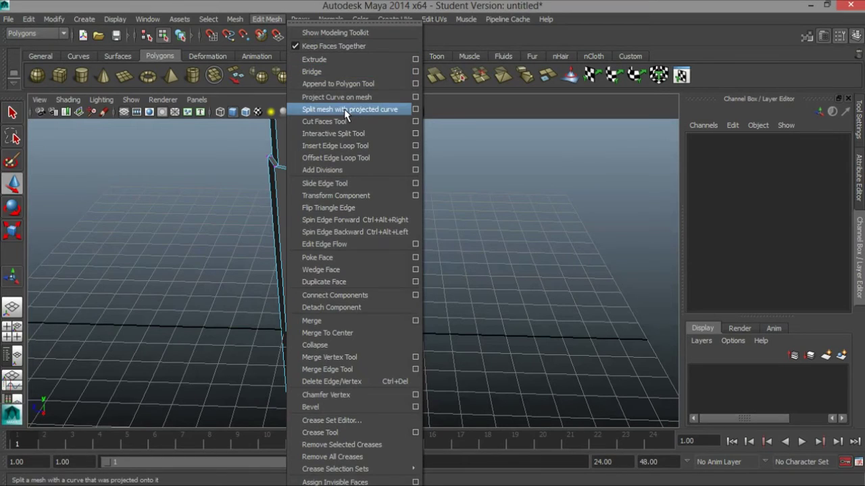
left_click(337, 146)
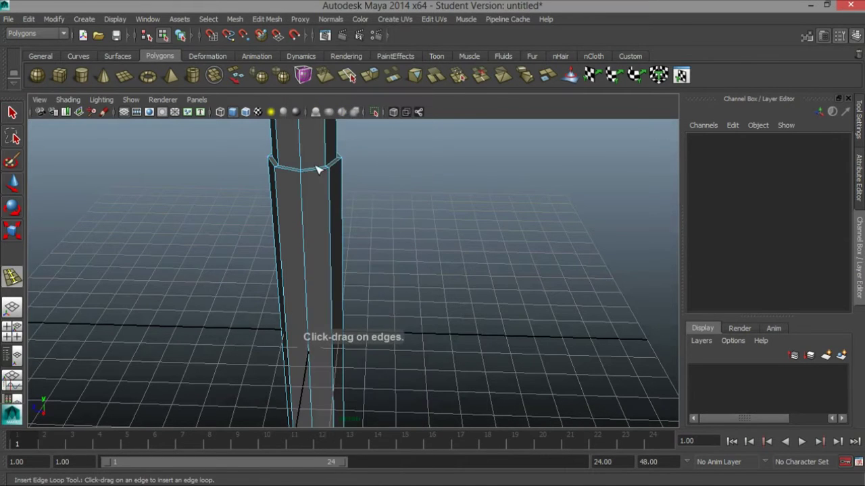
left_click_drag(302, 159, 301, 174)
middle_click_drag(368, 192, 368, 204, "alt")
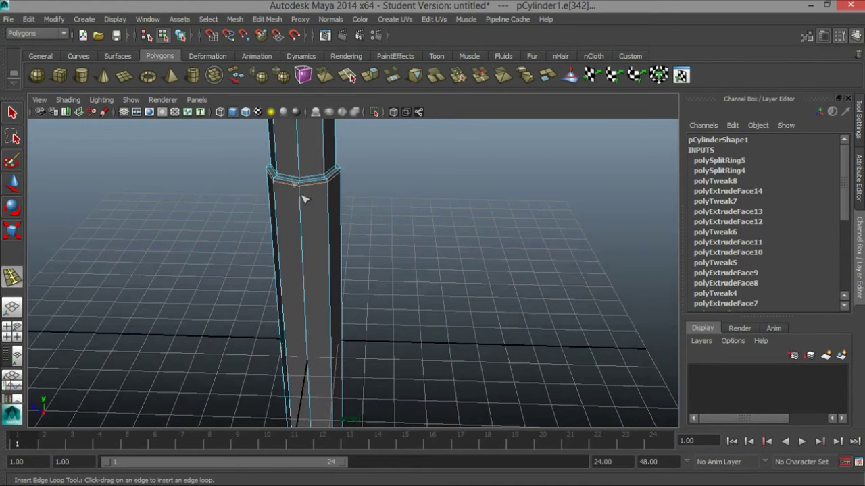
- Insert supporting edge loops on both sides of the grip's slanted lower rim and near the handle's bottom end
left_click_drag(341, 220, 336, 279, "alt")
right_click_drag(336, 279, 466, 282, "alt")
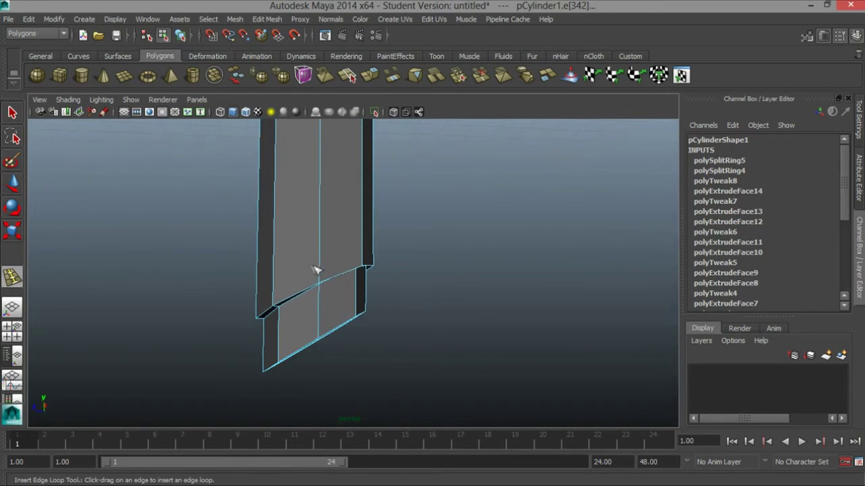
left_click_drag(321, 281, 321, 280)
left_click_drag(321, 281, 310, 266, "alt")
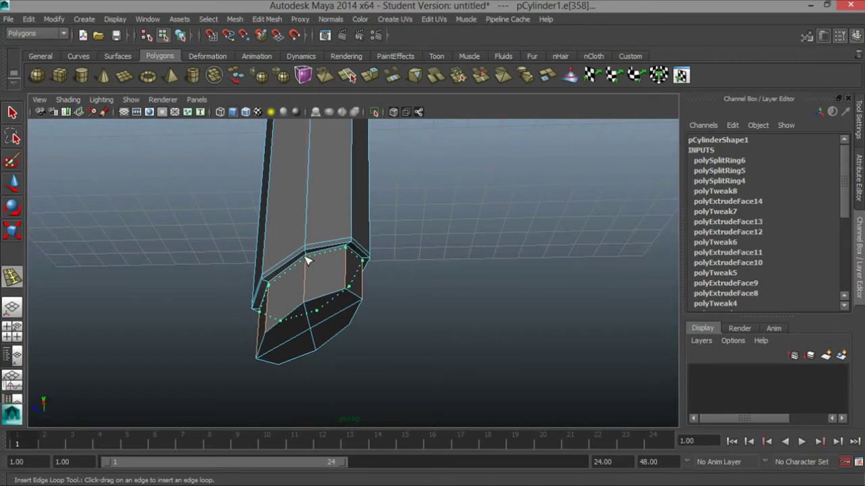
left_click_drag(307, 260, 307, 261)
left_click_drag(318, 303, 320, 325, "alt")
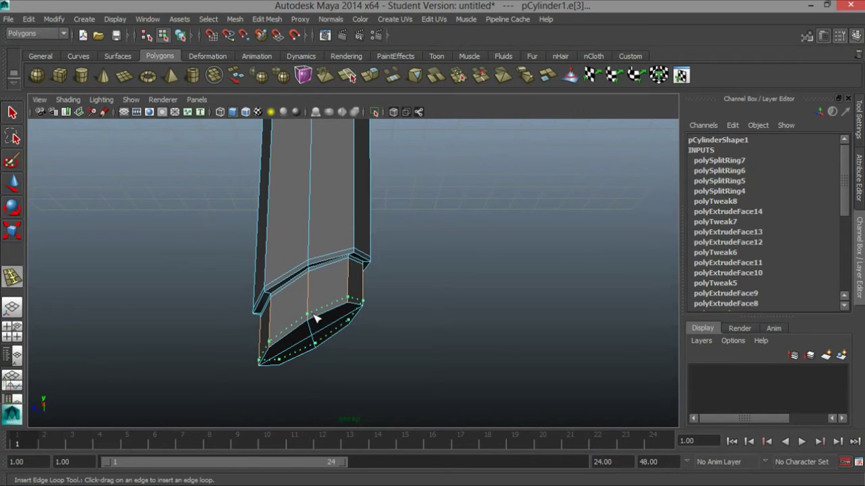
left_click_drag(316, 320, 317, 322)
- Try a vertical edge loop through the collar of the axe head and undo it
right_click_drag(444, 263, 223, 224, "alt")
left_click_drag(223, 224, 283, 233, "alt")
middle_click_drag(405, 223, 384, 466, "alt")
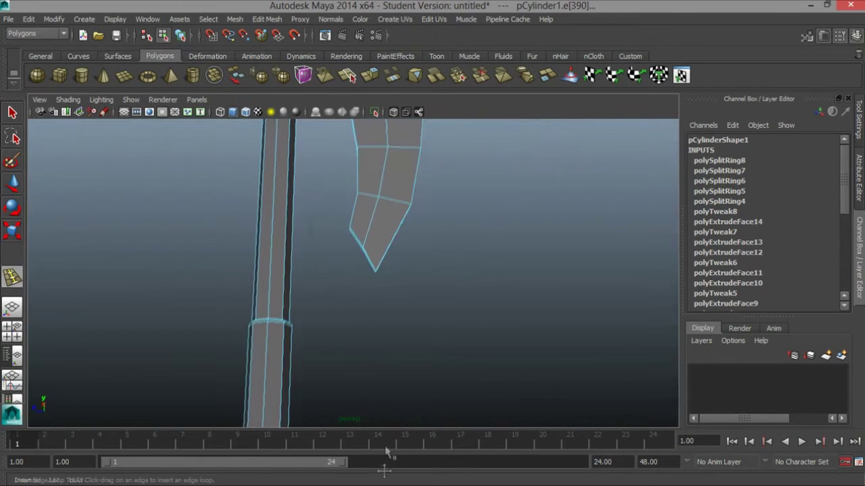
middle_click_drag(328, 188, 354, 286, "alt")
middle_click_drag(345, 201, 342, 259, "alt")
right_click_drag(268, 263, 493, 253, "alt")
middle_click_drag(251, 253, 332, 270, "alt")
left_click_drag(332, 270, 286, 241, "alt")
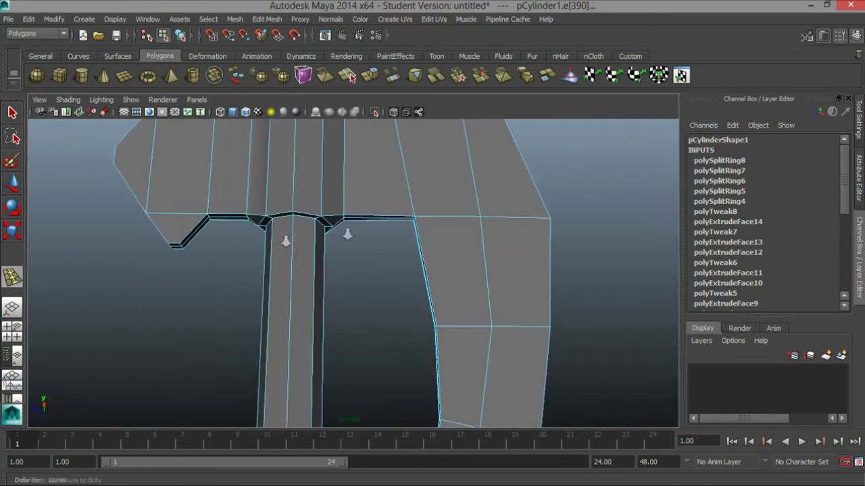
right_click_drag(285, 242, 382, 232, "alt")
middle_click_drag(316, 241, 317, 255, "alt")
left_click_drag(316, 255, 320, 222, "alt")
right_click_drag(320, 223, 479, 234, "alt")
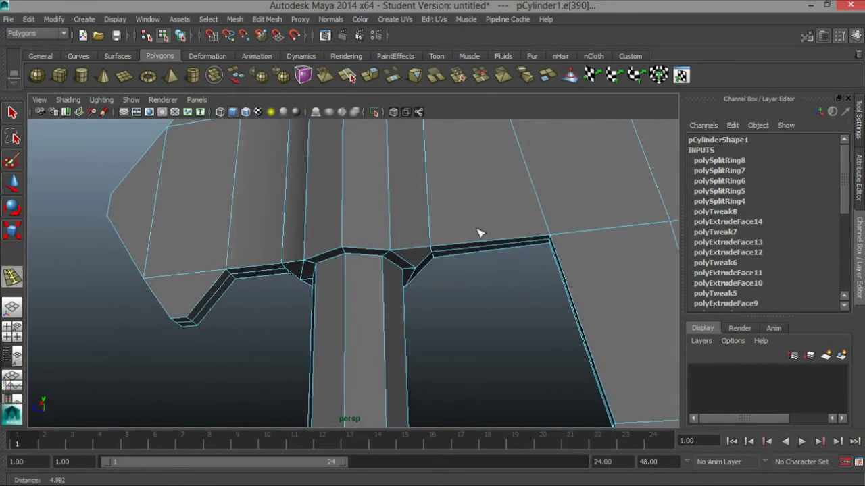
left_click(422, 268)
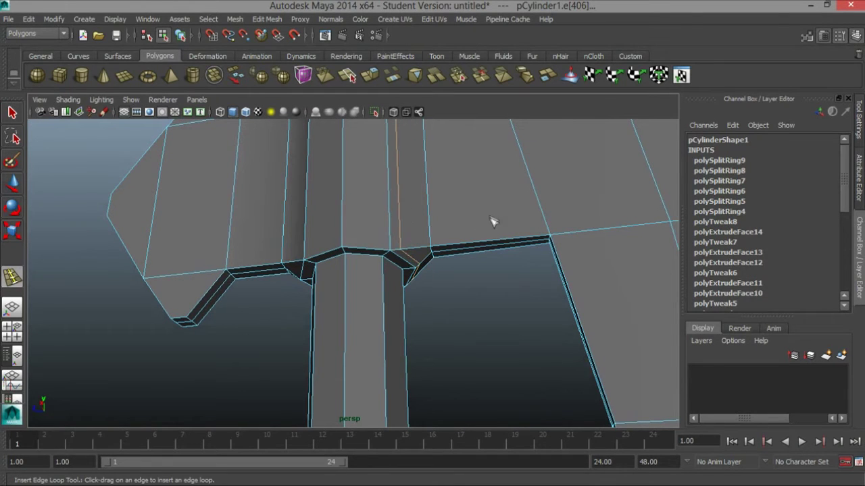
key("ctrl+z")
- Insert an edge loop around the shaft directly below the axe head
left_click_drag(488, 231, 325, 299, "alt")
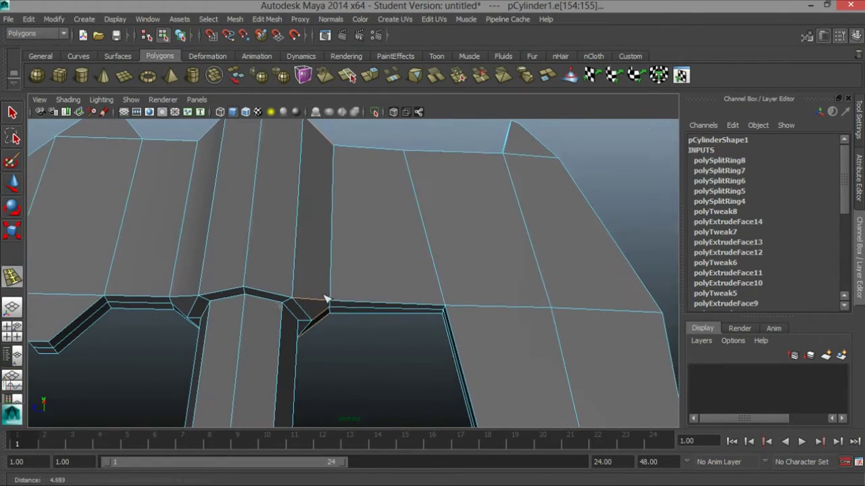
left_click(250, 304)
left_click_drag(304, 270, 353, 286, "alt")
middle_click_drag(353, 286, 349, 396, "alt")
key("q")
- Raise the middle vertices where the shaft meets the head's underside to about Y 20.96 in the side view
middle_click_drag(280, 199, 273, 217, "alt")
key("space")
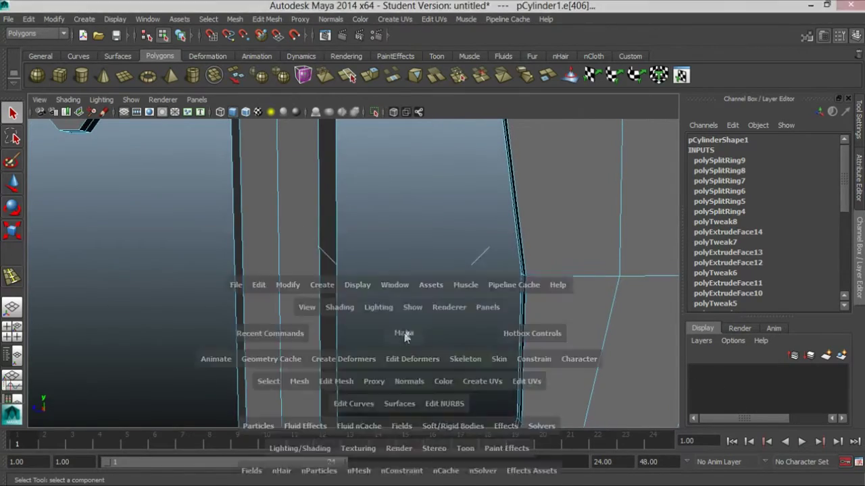
key("space")
scroll(303, 276, "up", 3)
middle_click_drag(292, 219, 351, 400, "alt")
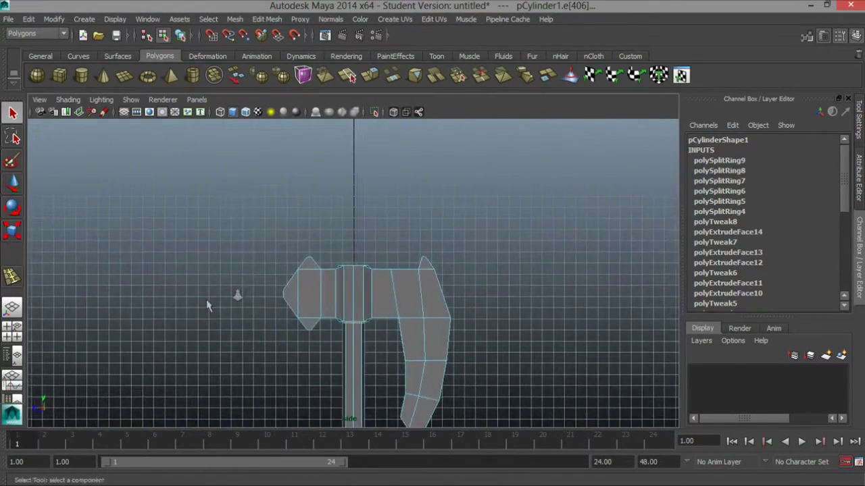
right_click_drag(237, 295, 442, 301, "alt")
middle_click_drag(419, 360, 430, 285, "alt")
right_click_drag(429, 286, 540, 286, "alt")
right_click_drag(377, 247, 345, 217)
left_click(378, 251)
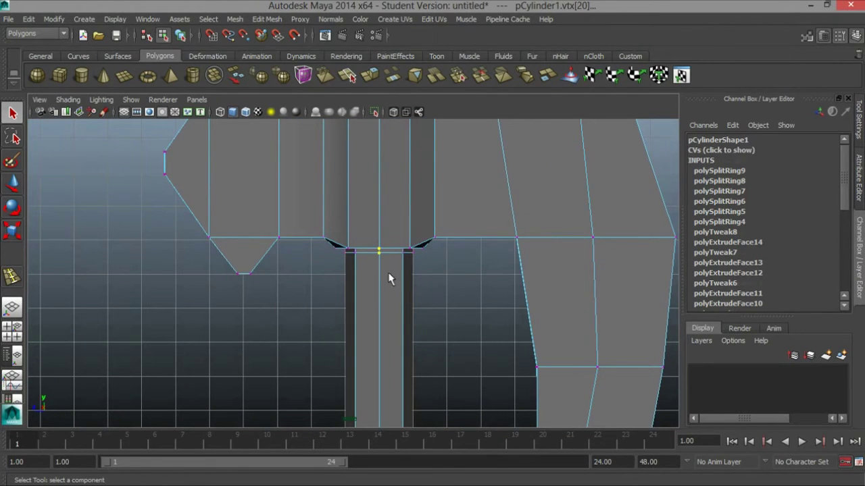
key("w")
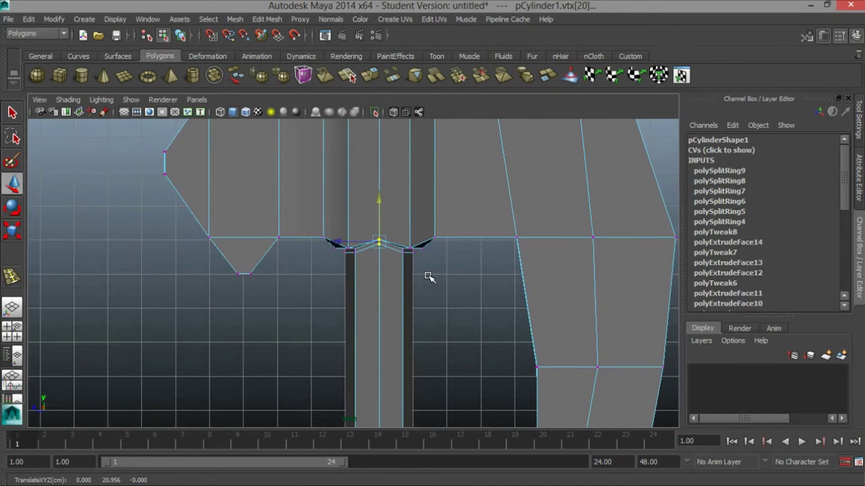
- Lower the collar vertices under the head that face the hooked blade and the pointed blade, on both sides of the shaft
key("space")
key("space")
left_click_drag(492, 194, 352, 187, "alt")
middle_click_drag(351, 187, 145, 410, "alt")
middle_click_drag(452, 263, 275, 320, "alt")
key("f")
left_click_drag(473, 324, 430, 309, "alt")
left_click_drag(401, 367, 524, 357, "alt")
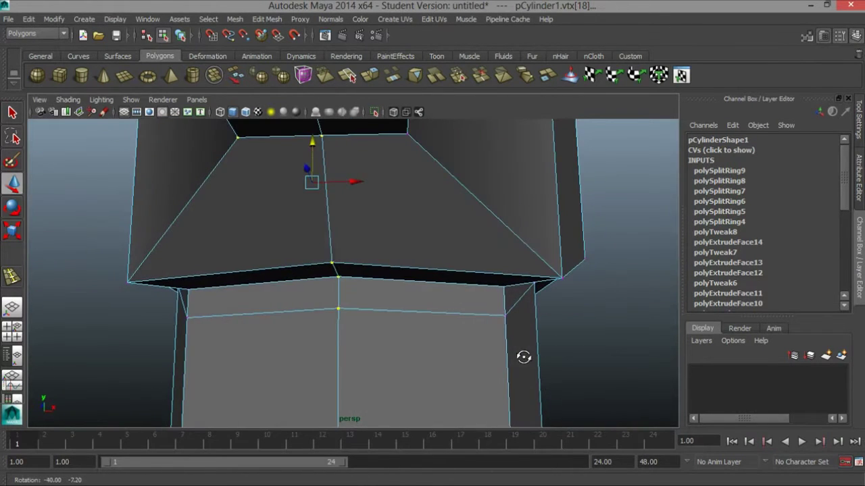
left_click_drag(386, 223, 365, 271, "alt")
left_click_drag(266, 159, 376, 249, "alt")
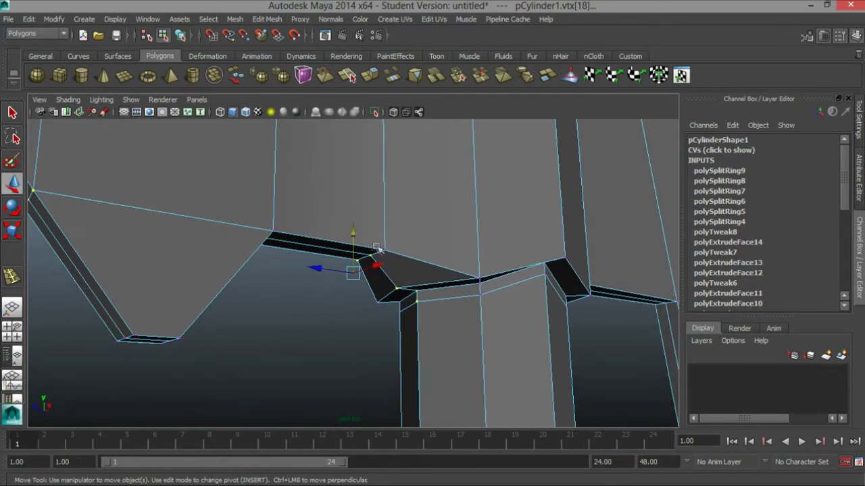
left_click_drag(418, 284, 448, 266, "alt")
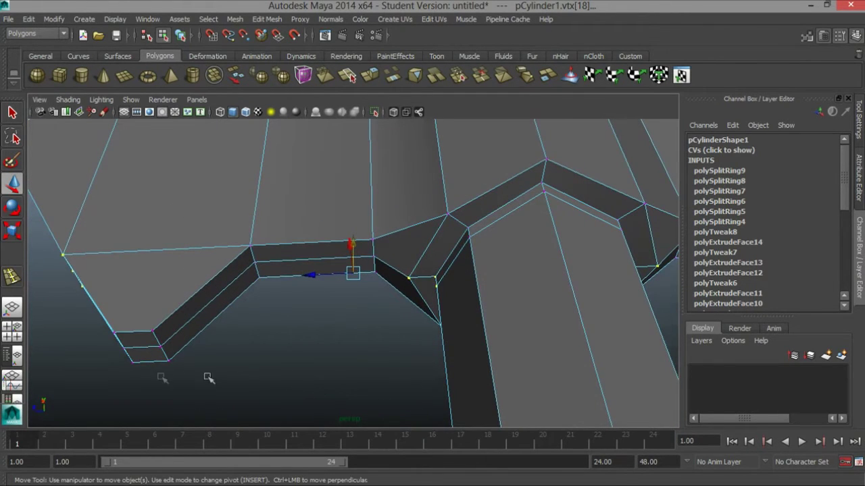
left_click_drag(208, 379, 154, 307, "alt")
left_click_drag(76, 300, 501, 282, "alt")
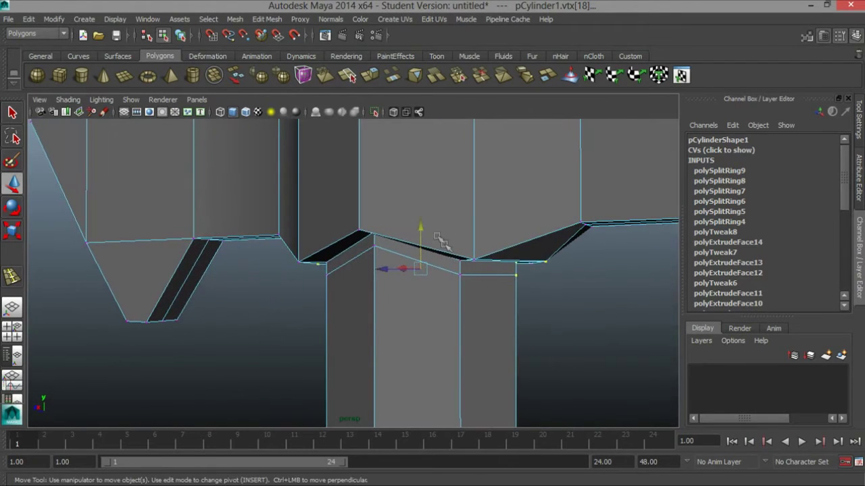
left_click_drag(418, 230, 418, 255)
left_click_drag(629, 254, 561, 244, "alt")
left_click_drag(411, 248, 382, 280, "alt")
key("space")
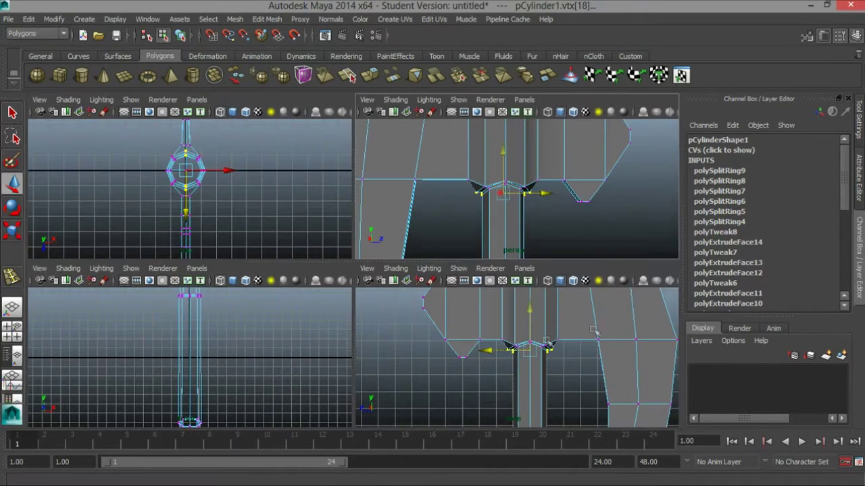
- Lower the outer collar vertices under the axe head slightly and raise the middle shaft vertices to about Y 21.16
key("space")
left_click_drag(390, 270, 403, 251, "alt")
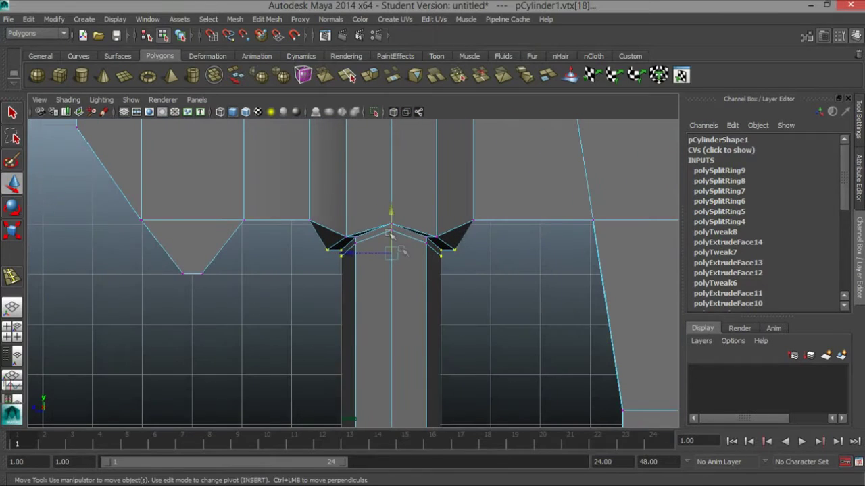
left_click_drag(391, 207, 391, 187)
left_click(507, 243)
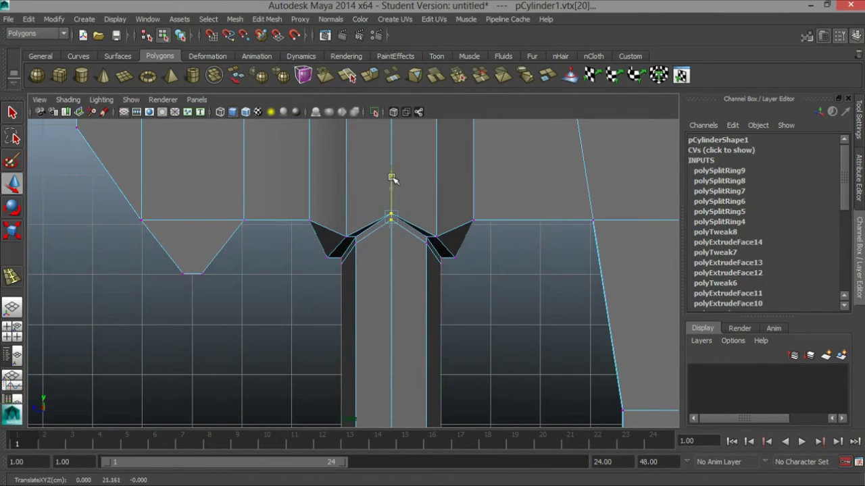
left_click(511, 313)
left_click_drag(511, 313, 403, 303, "alt")
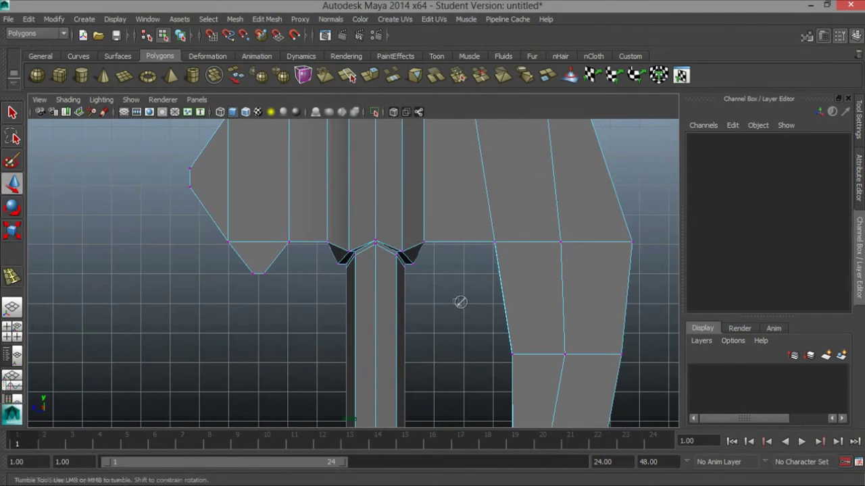
left_click_drag(457, 303, 460, 297, "alt")
right_click_drag(459, 297, 406, 296, "alt")
middle_click_drag(435, 306, 435, 336, "alt")
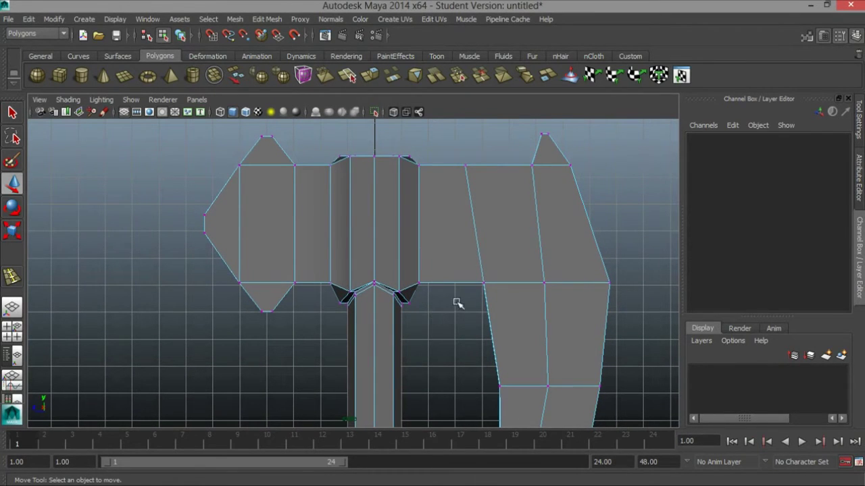
- Try an edge loop through the collar on the axe head's underside and undo it
key("space")
key("space")
left_click_drag(496, 180, 439, 238, "alt")
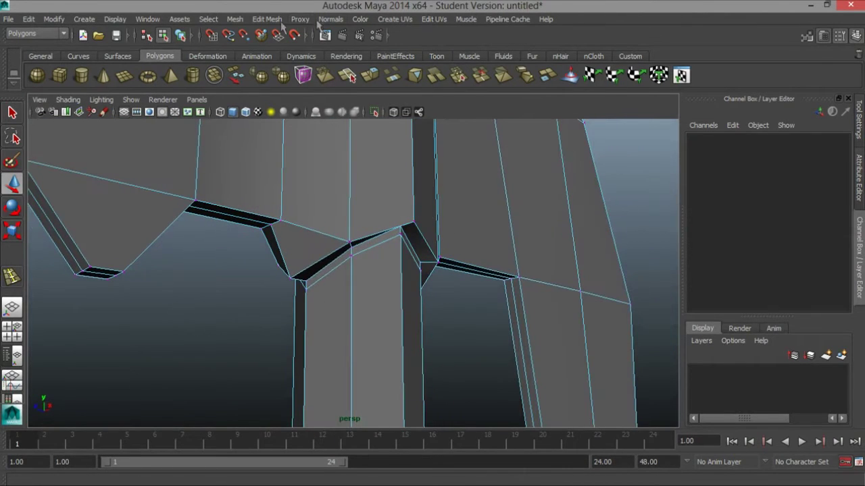
left_click(277, 21)
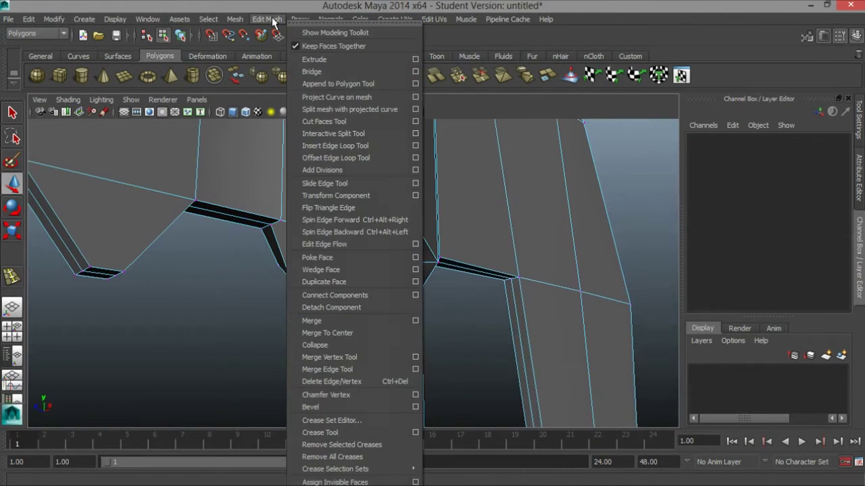
left_click(355, 144)
left_click_drag(284, 272, 290, 273)
left_click_drag(511, 274, 248, 239, "alt")
key("ctrl+z")
- Extrude the large faces on both sides of the pointed blade, scale them inward and delete them to open a hole
key("q")
right_click_drag(246, 209, 256, 269)
right_click_drag(250, 236, 248, 239)
left_click(210, 286)
left_click_drag(210, 286, 297, 332, "alt")
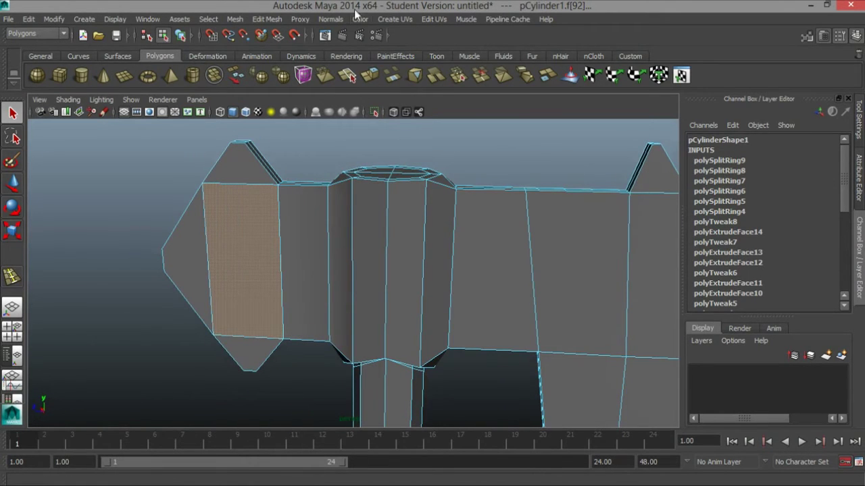
left_click(370, 75)
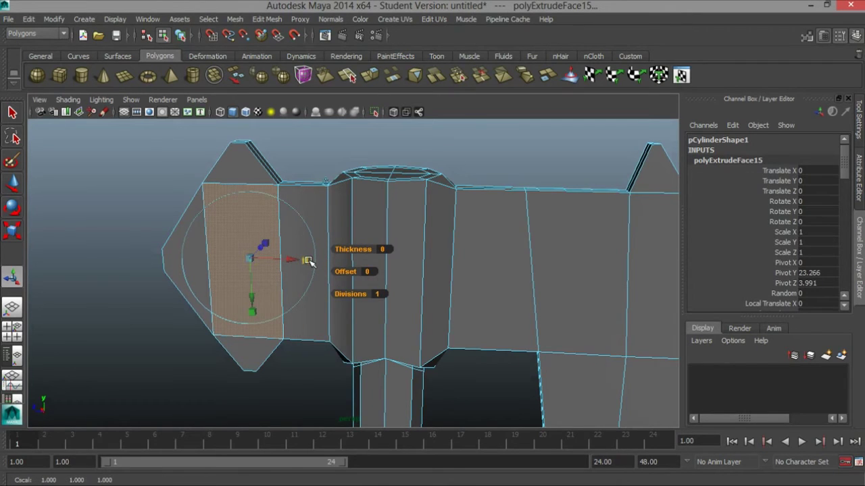
left_click_drag(247, 259, 302, 279)
key("Delete")
- Fill the hole's inner wall nearest the blade point and its upper inner wall with the Append to Polygon Tool
right_click_drag(301, 278, 345, 276, "alt")
left_click_drag(345, 276, 445, 226, "alt")
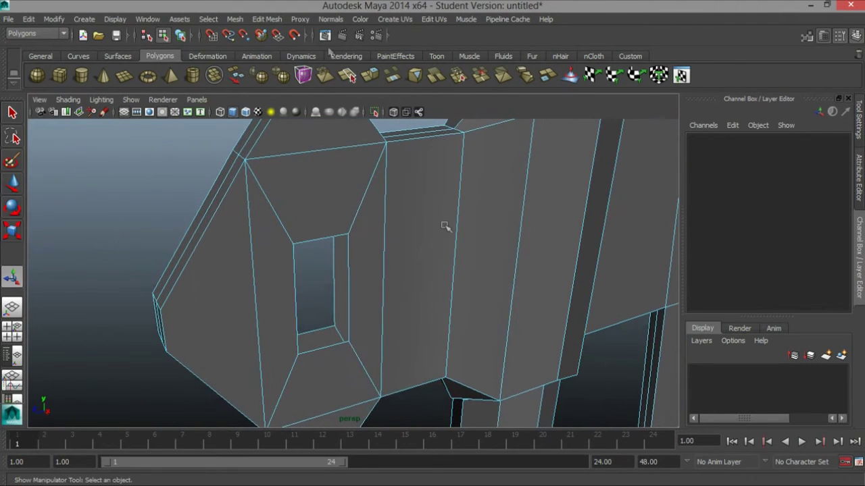
left_click(267, 19)
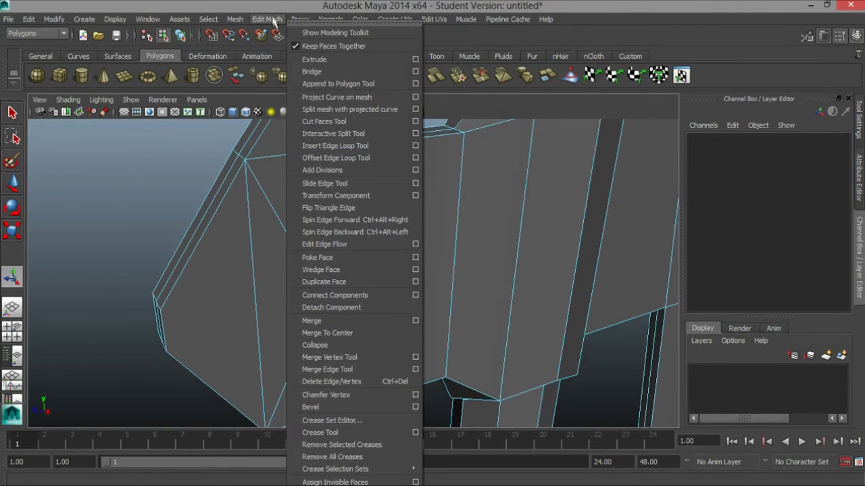
left_click(389, 84)
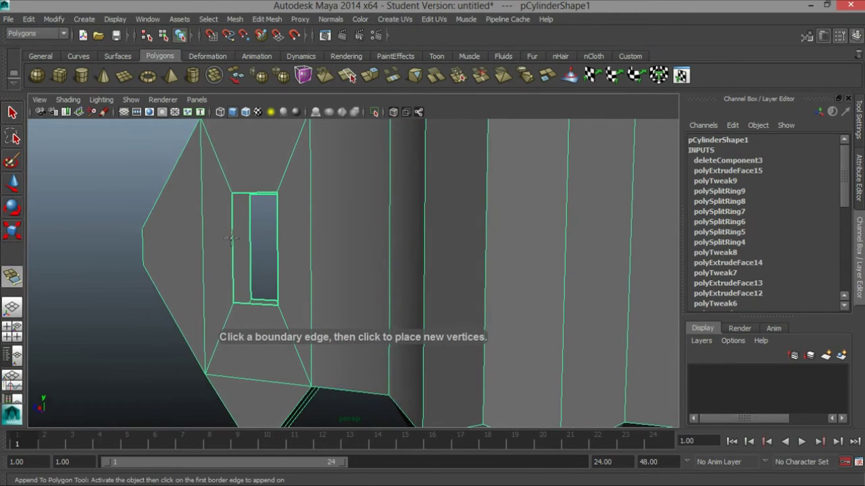
left_click(232, 237)
left_click(248, 235)
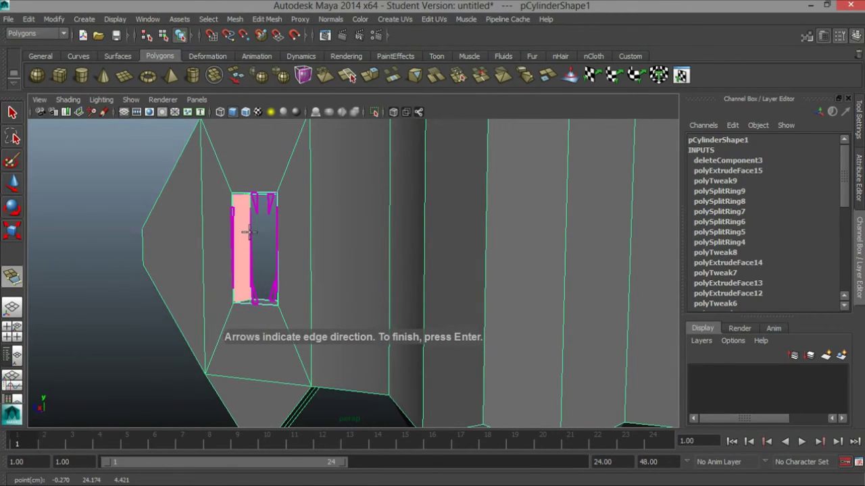
key("Return")
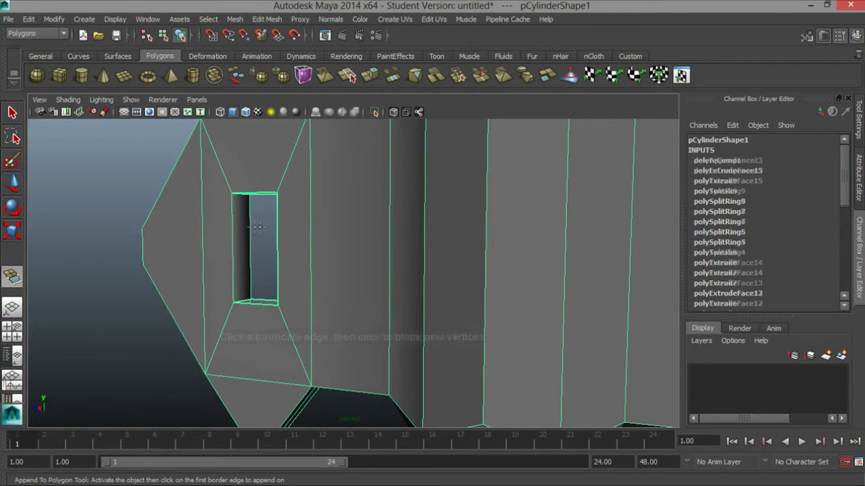
left_click_drag(253, 230, 286, 159, "alt")
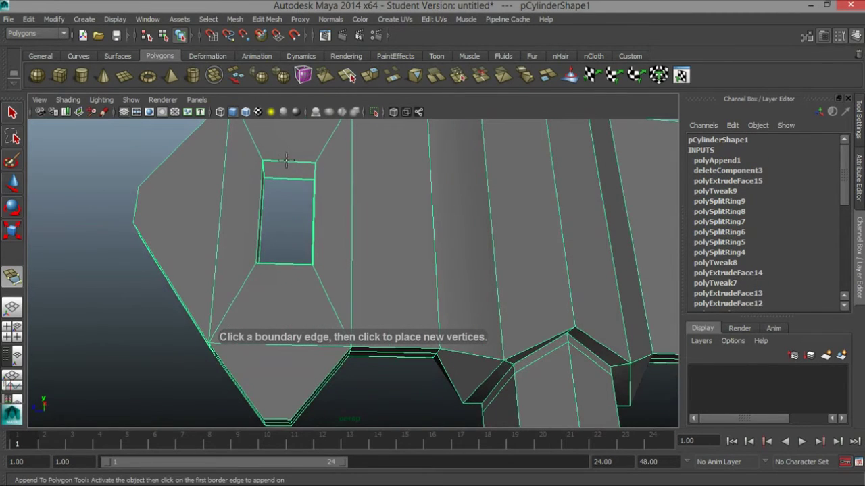
left_click(285, 163)
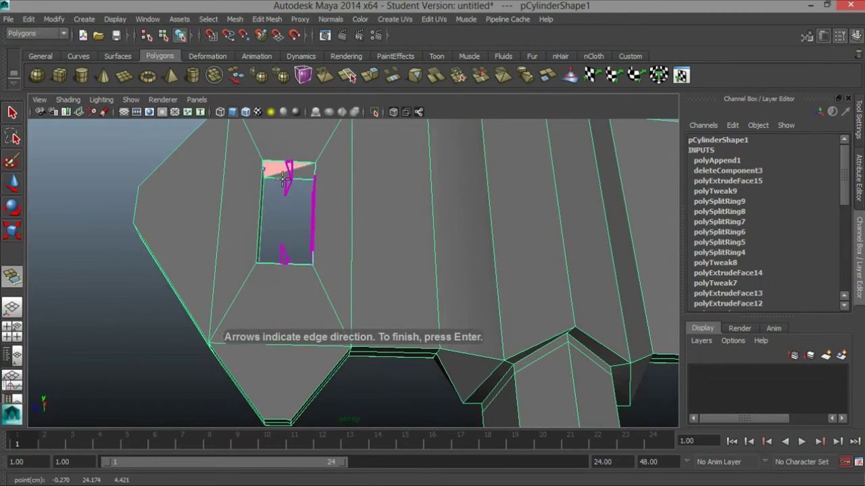
key("Return")
- Append polygons for the hole's remaining two inner walls, the one facing the shaft and the lower one
left_click_drag(280, 177, 331, 264, "alt")
left_click(340, 255)
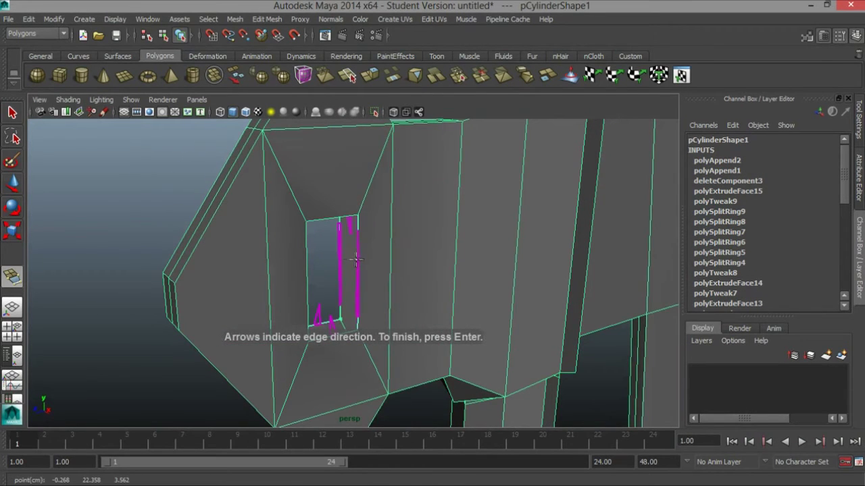
left_click(358, 260)
key("Return")
left_click_drag(358, 259, 310, 282, "alt")
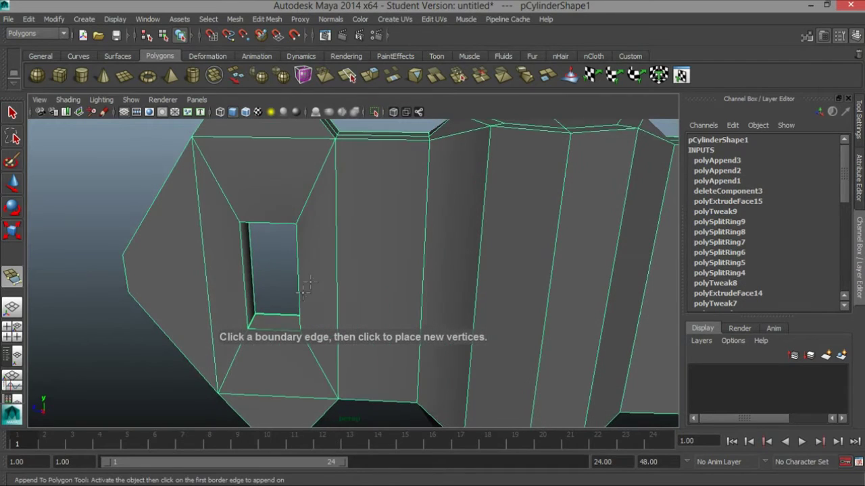
left_click(273, 316)
key("q")
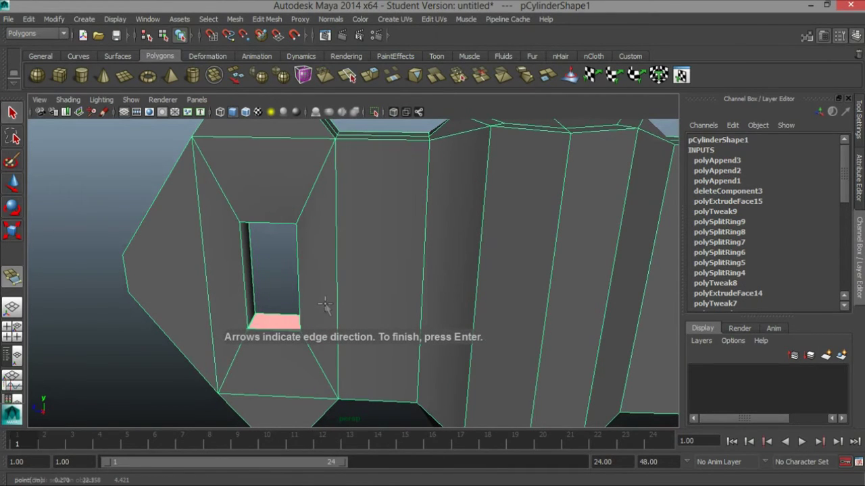
- Insert horizontal edge loops at mid-height from the blade point to the hole and from the hole across the rest of the head
left_click_drag(325, 306, 376, 236, "alt")
middle_click_drag(405, 239, 322, 237, "alt")
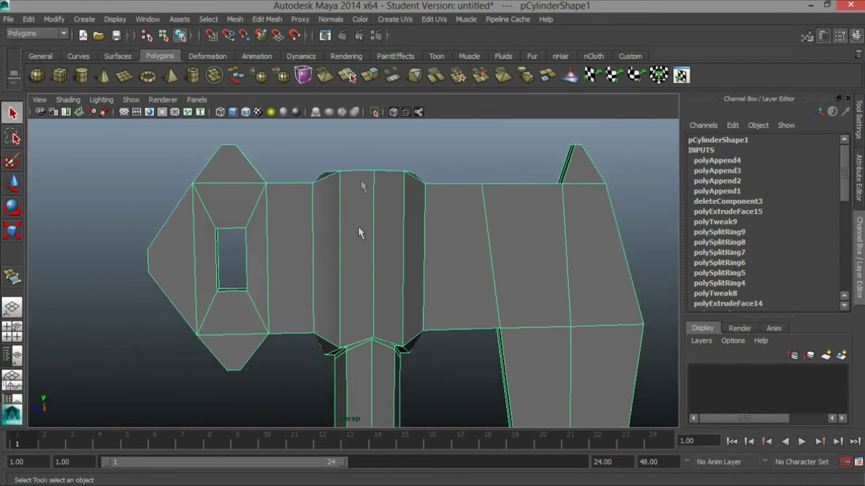
left_click(267, 19)
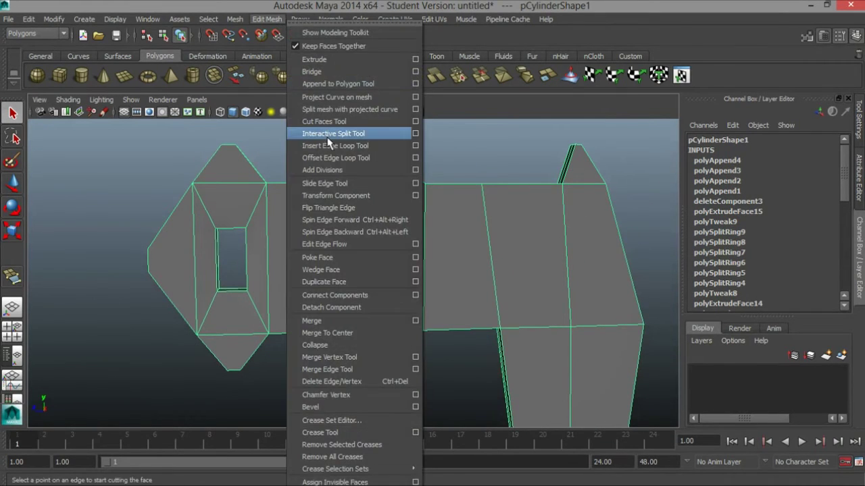
left_click(345, 147)
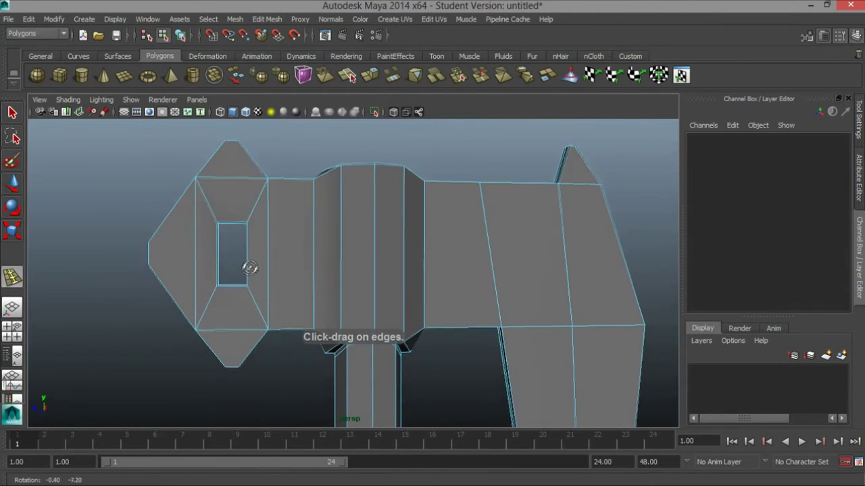
left_click(151, 259)
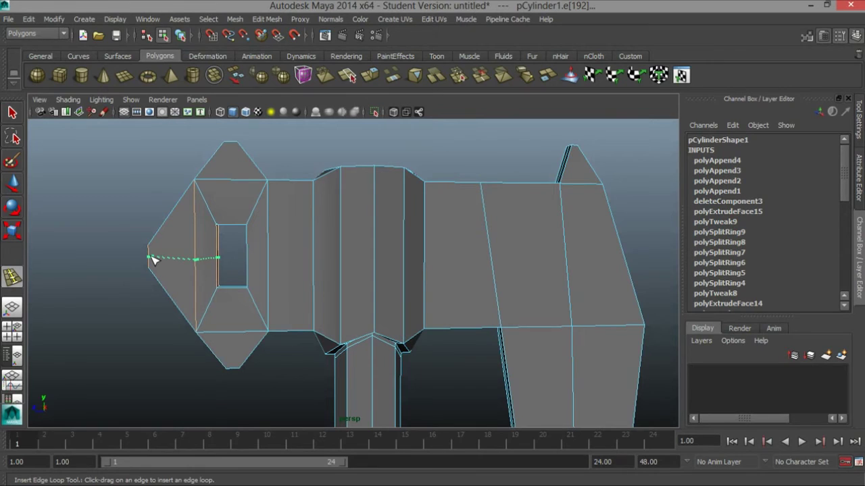
left_click_drag(154, 259, 154, 260)
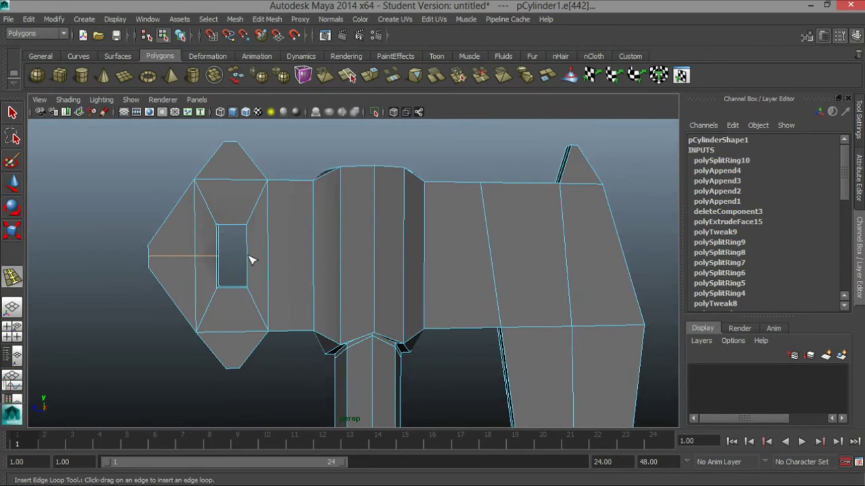
left_click_drag(250, 259, 250, 259)
mouse_move(359, 263)
left_mouse_down("alt")
mouse_move(385, 253)
mouse_move(353, 255)
mouse_move(375, 268)
left_mouse_up("alt")
- Scale the hole's upper and lower corner vertices together horizontally in the side view to turn the rectangle into a diamond
key("q")
key("space")
key("space")
right_click_drag(346, 200, 291, 198)
left_click_drag(321, 209, 324, 211)
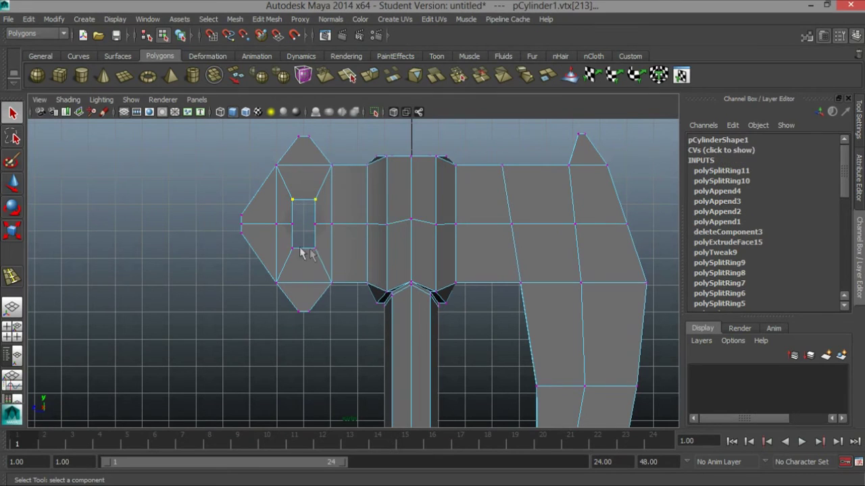
left_click_drag(323, 265, 324, 266, "shift")
key("r")
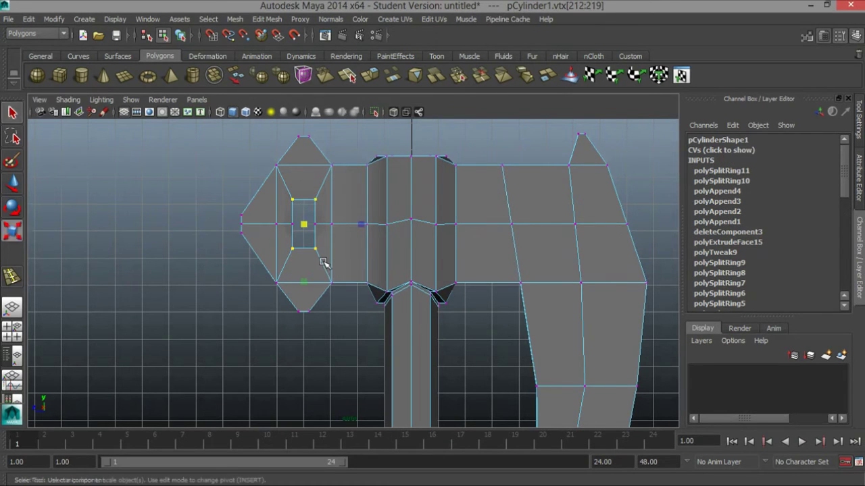
left_click_drag(360, 224, 308, 223)
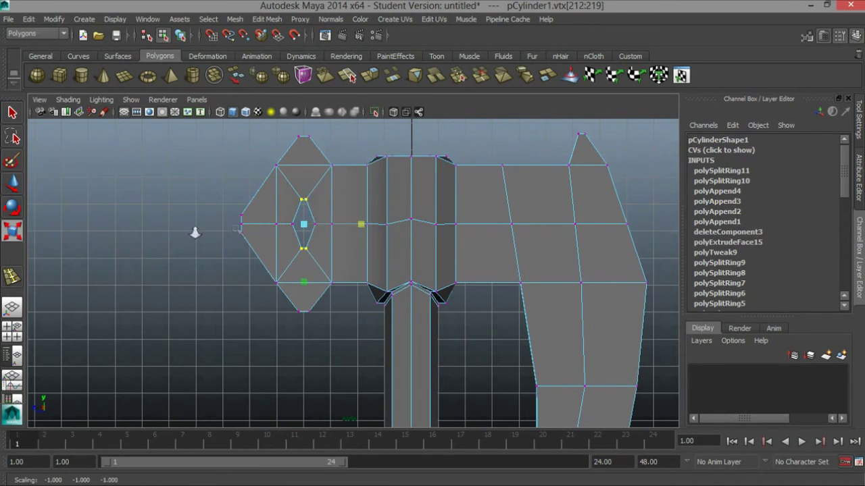
- Scale the diamond hole's two middle side vertices apart horizontally by about 1.53
scroll(400, 212, "up", 4)
left_click_drag(250, 234, 311, 263)
left_click_drag(262, 251, 193, 250)
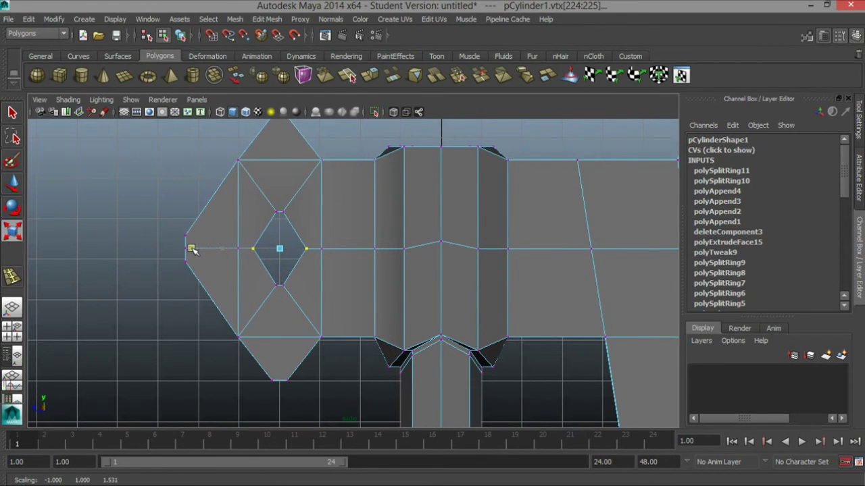
- Examine the overall shape of the axe head, both blades and the diamond hole in the side view
scroll(262, 248, "down", 2)
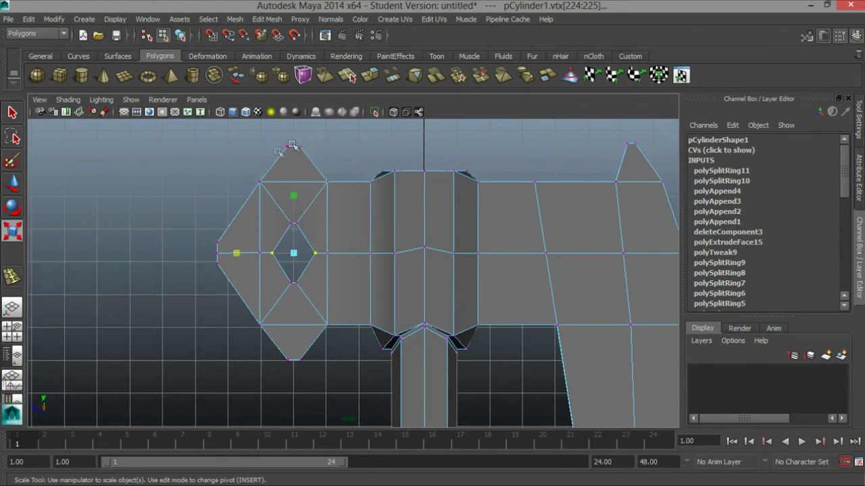
right_click_drag(363, 285, 284, 284, "alt")
middle_click_drag(414, 277, 289, 204, "alt")
scroll(325, 269, "up", 1)
right_click_drag(371, 240, 263, 249, "alt")
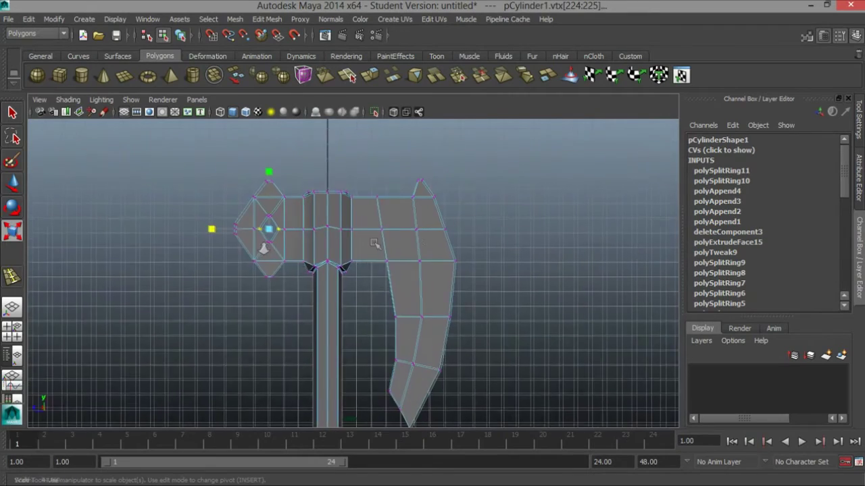
middle_click_drag(442, 299, 428, 201, "alt")
right_click_drag(429, 200, 368, 223, "alt")
middle_click_drag(368, 225, 396, 300, "alt")
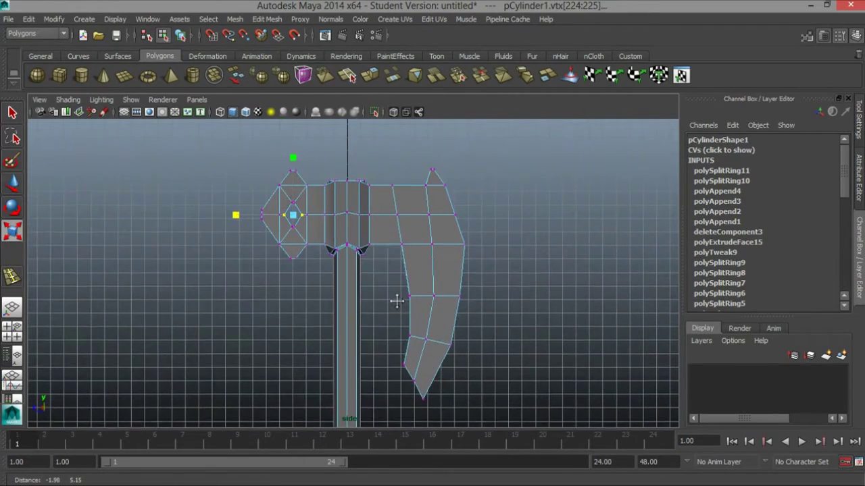
- Insert an edge loop around the underside of the axe head's collar, where it meets the shaft
key("space")
key("space")
left_click_drag(508, 223, 570, 177, "alt")
right_click_drag(570, 177, 233, 270, "alt")
left_click(267, 18)
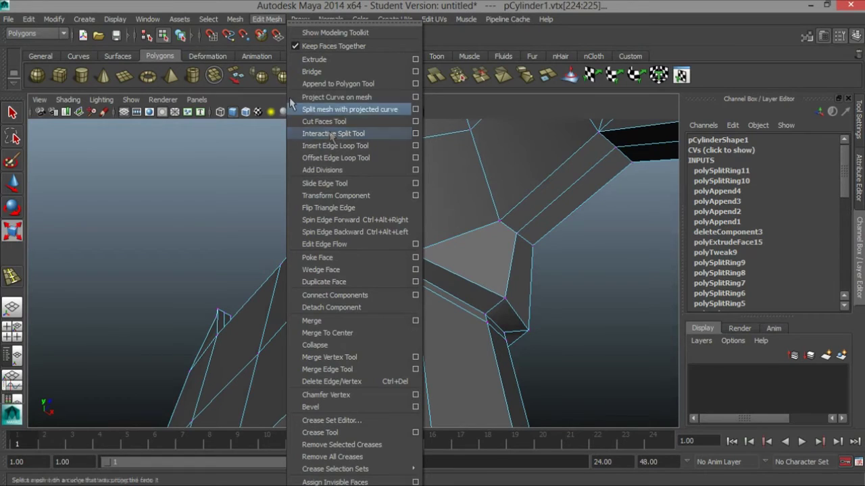
left_click(368, 146)
left_click_drag(368, 146, 409, 196, "alt")
left_click_drag(511, 208, 445, 257, "alt")
right_click_drag(446, 257, 303, 283, "alt")
middle_click_drag(304, 284, 303, 203, "alt")
key("q")
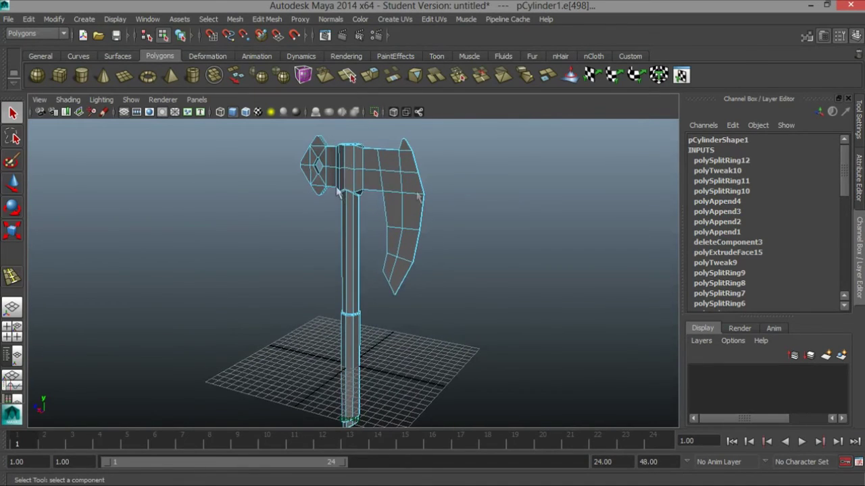
- Select the narrow faces along the pointed blade's outer rim and scale them
left_click_drag(352, 212, 282, 233, "alt")
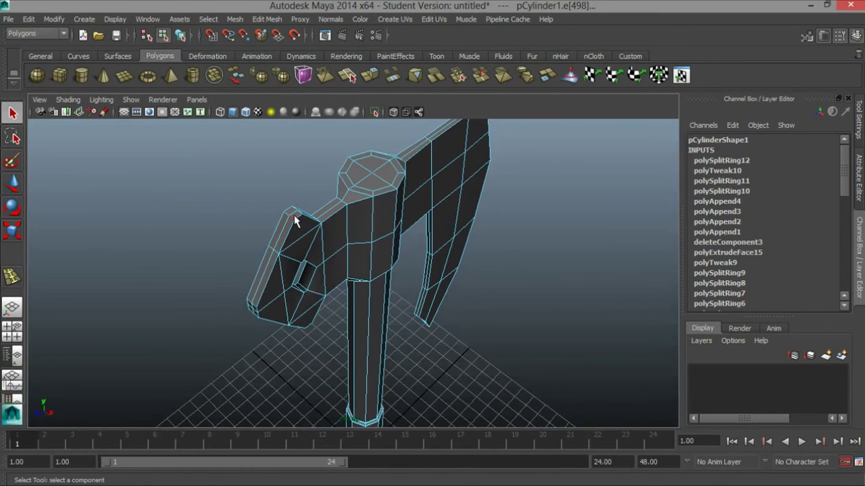
right_click_drag(295, 220, 301, 236)
left_click_drag(277, 284, 287, 257, "alt")
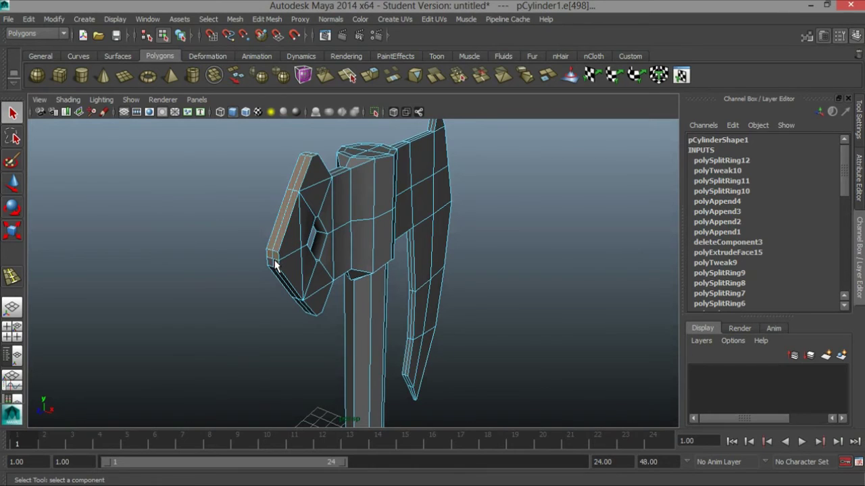
left_click_drag(271, 264, 292, 259, "alt")
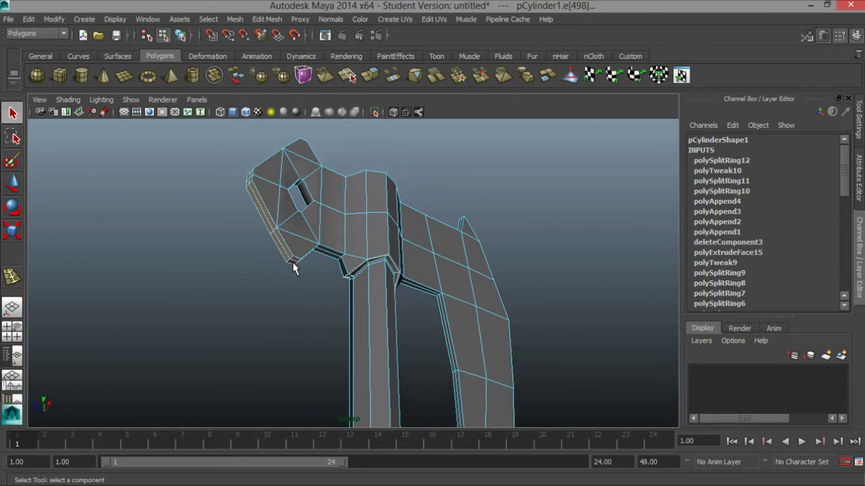
left_click(319, 247)
key("r")
left_click_drag(319, 247, 422, 307, "alt")
left_click_drag(314, 251, 356, 252)
- Return to object mode and select the whole axe
left_click_drag(356, 253, 500, 271, "alt")
left_click(507, 300)
left_click_drag(413, 320, 581, 311, "alt")
right_click_drag(548, 303, 494, 302, "alt")
left_click_drag(494, 302, 412, 280, "alt")
middle_click_drag(413, 279, 406, 315, "alt")
left_click_drag(406, 315, 385, 323, "alt")
right_click_drag(363, 192, 407, 171)
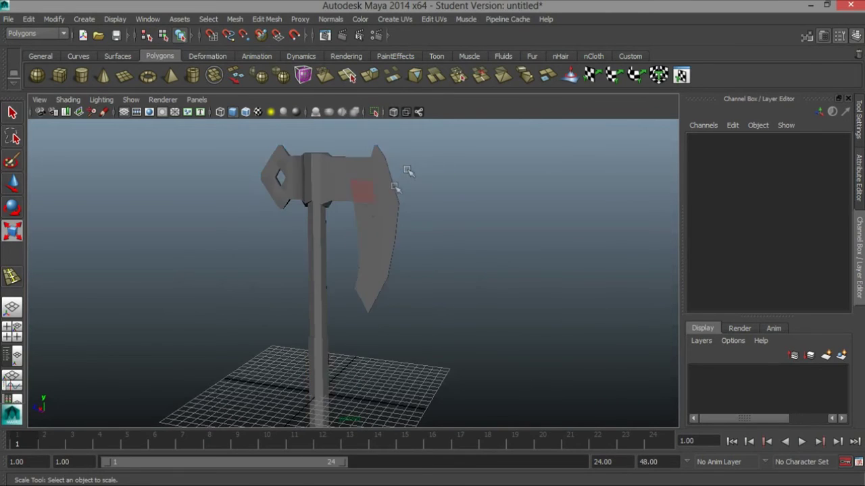
left_click(365, 206)
left_click_drag(365, 206, 398, 244, "alt")
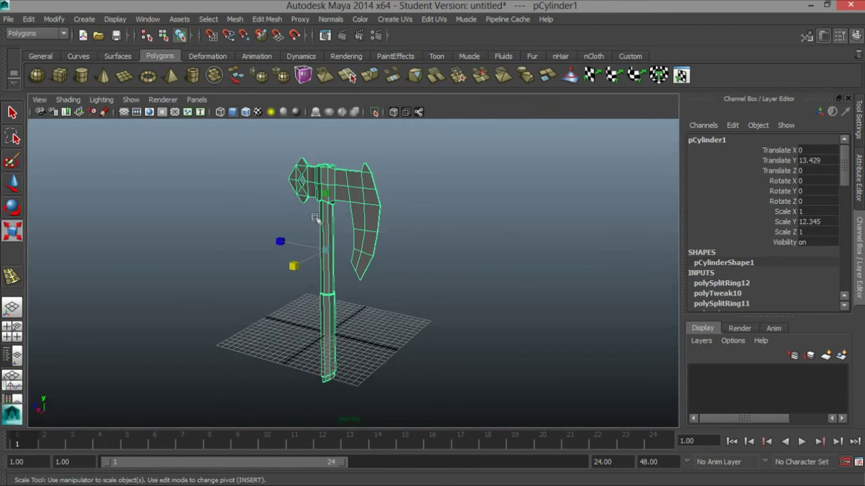
- Save the scene as Skyrim_Axe in Maya ASCII format in the project's scenes folder, accepting the student version notice
left_click(7, 21)
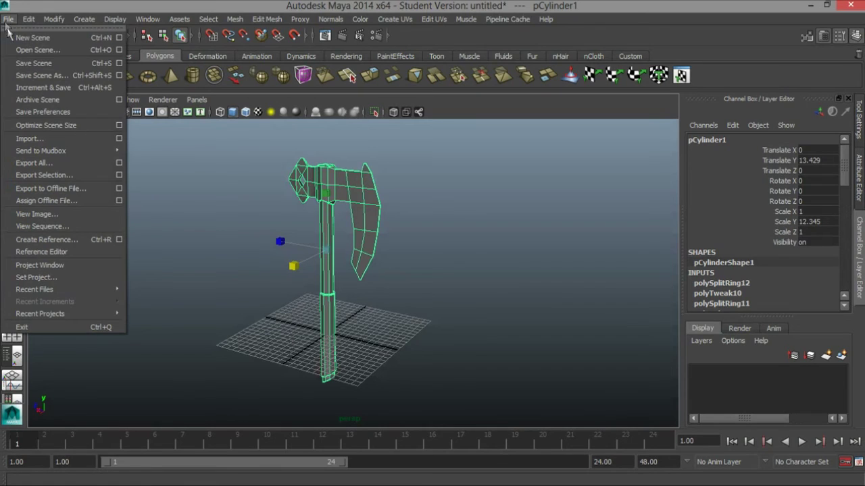
left_click(49, 77)
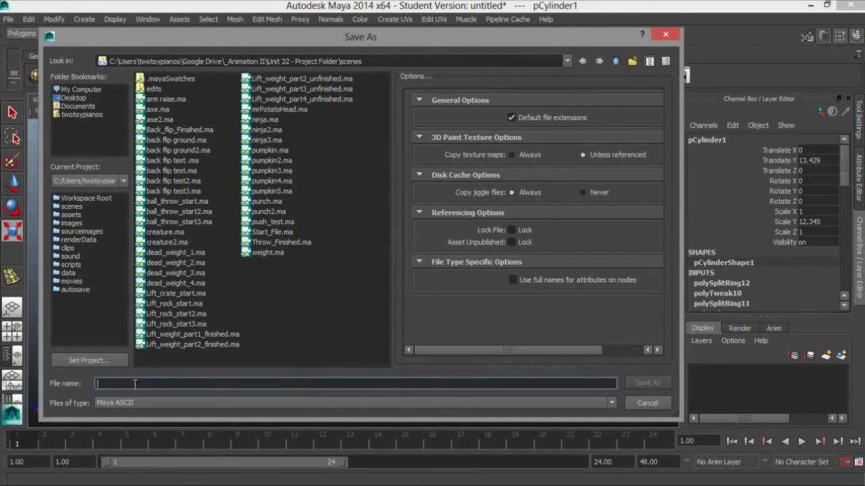
type("Skyrim_")
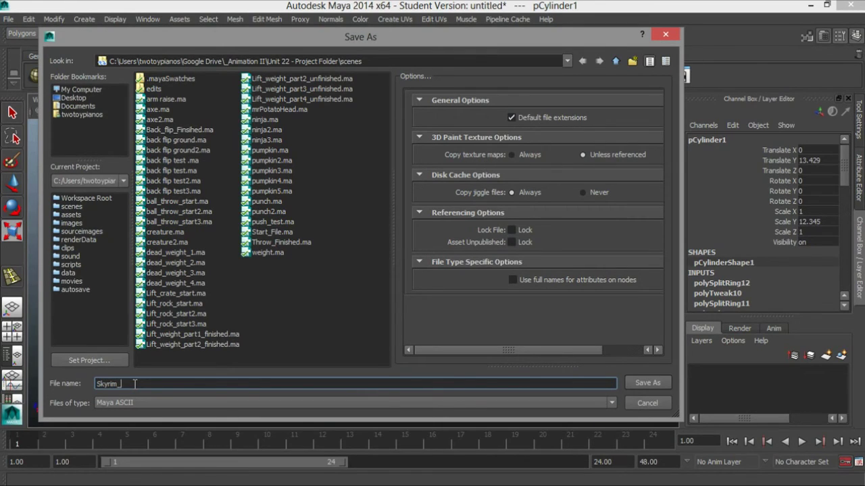
type("Axe")
key("Return")
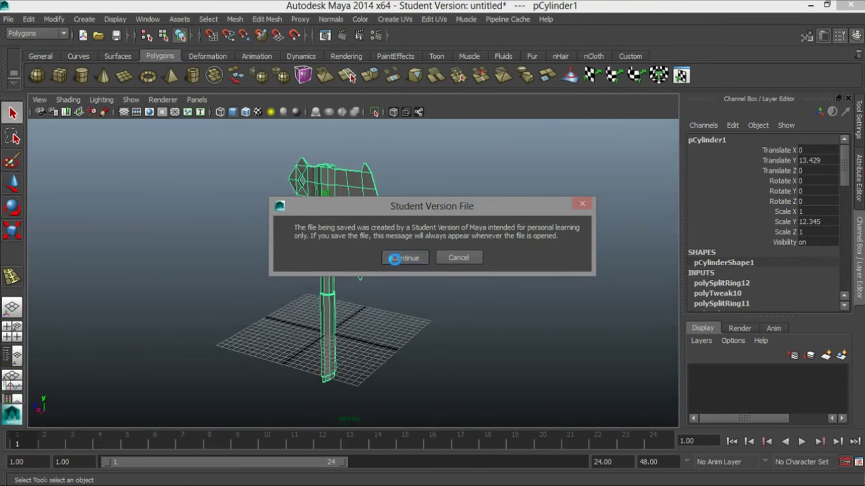
left_click(394, 259)
- Freeze the transformations of the axe
right_click_drag(443, 282, 380, 312, "alt")
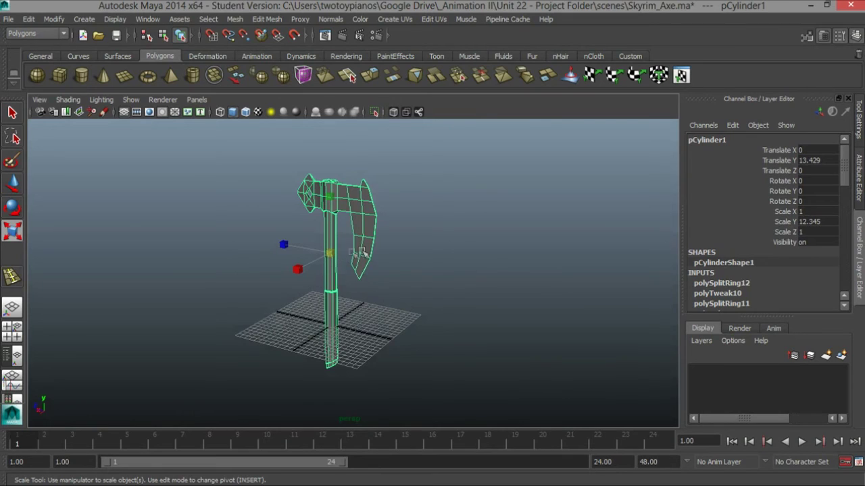
left_click_drag(454, 254, 417, 276, "alt")
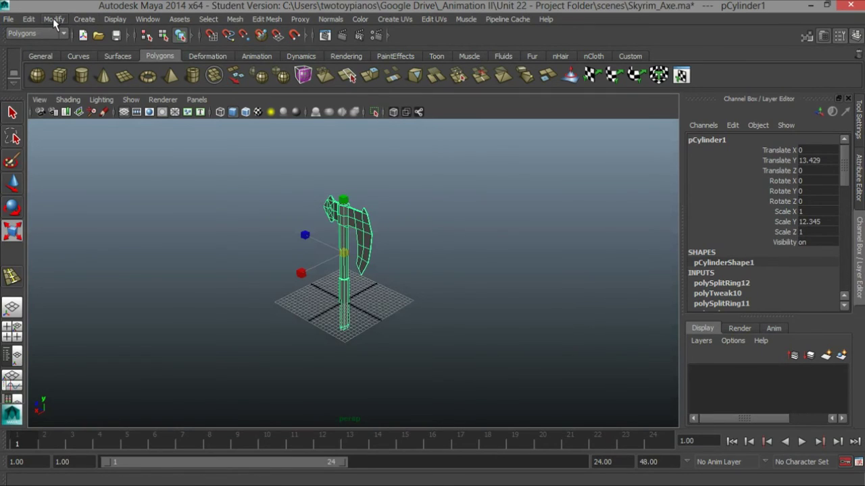
left_click(87, 19)
mouse_move(57, 21)
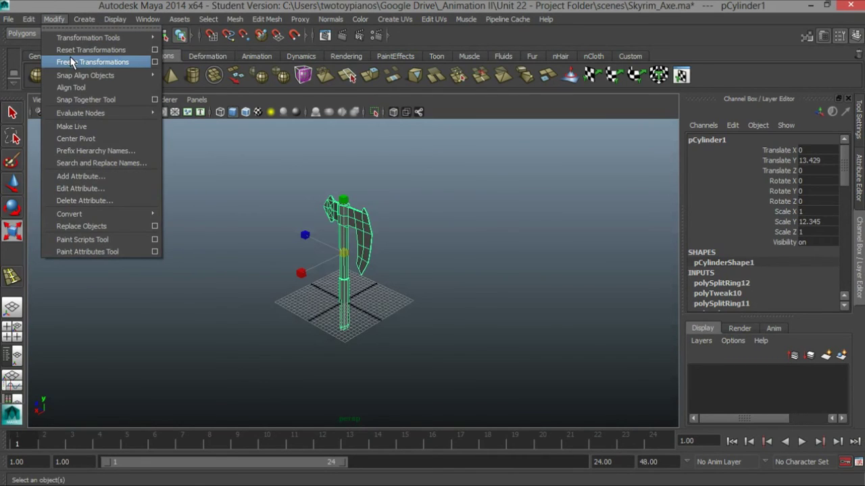
left_click(93, 62)
left_click_drag(358, 277, 383, 251, "alt")
middle_click_drag(541, 269, 533, 248, "alt")
- Set the axe's X, Y and Z scale to 100
left_click_drag(814, 212, 814, 232)
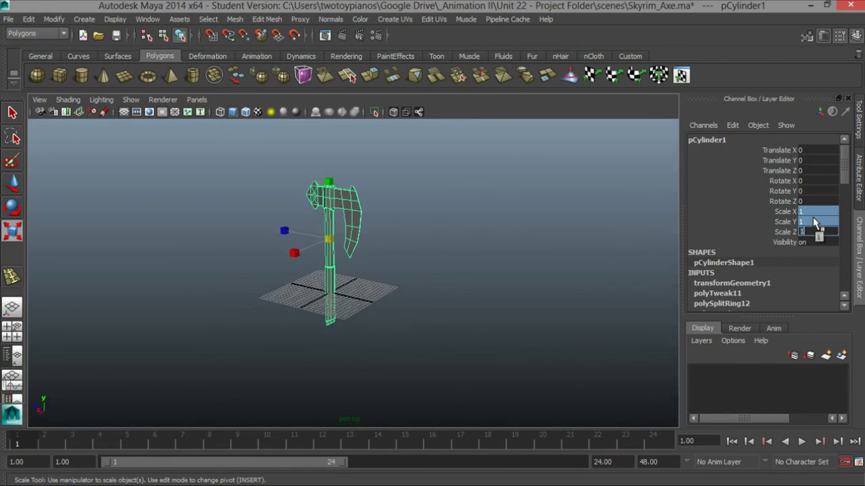
key("Return")
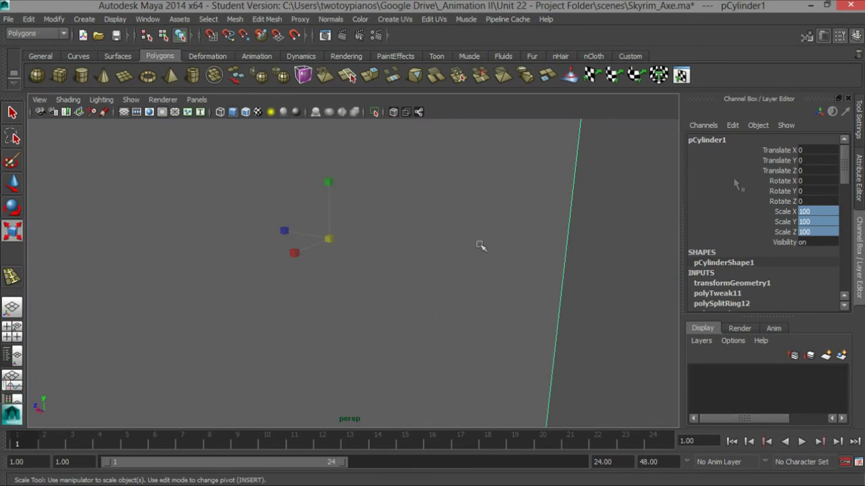
scroll(425, 311, "down", 15)
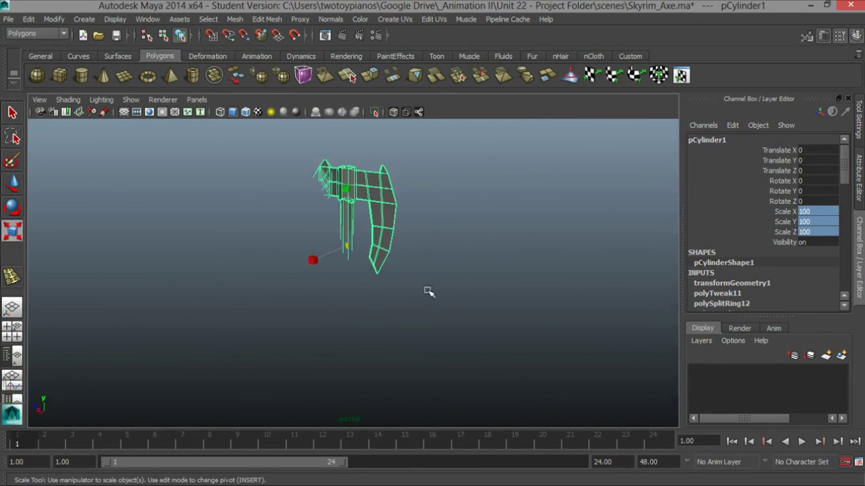
left_click_drag(383, 290, 480, 290, "alt")
left_click_drag(363, 290, 407, 291, "alt")
right_click_drag(407, 291, 367, 293, "alt")
left_click_drag(367, 293, 423, 300, "alt")
- Set the axe's X, Y and Z scale to 80
left_click(819, 211)
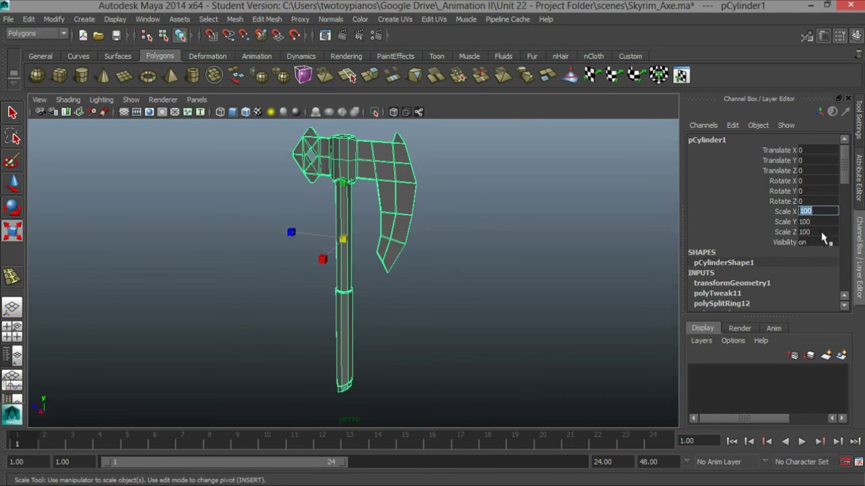
type("80")
key("Return")
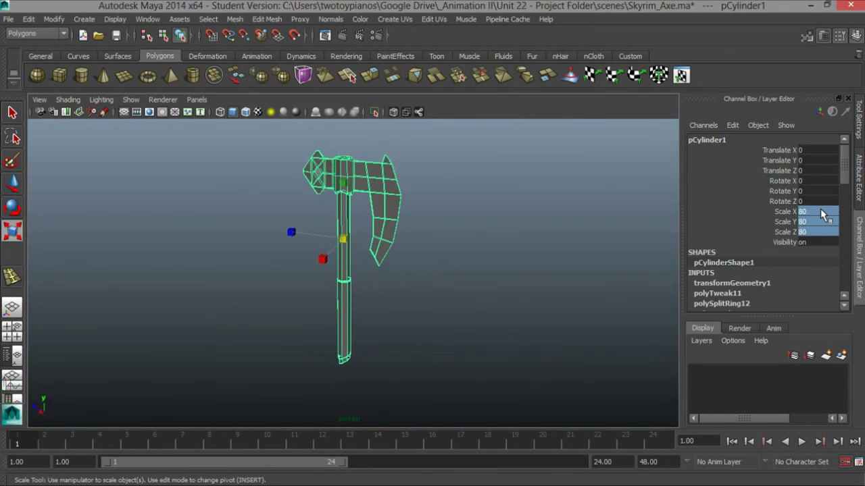
left_click_drag(247, 262, 299, 268, "alt")
right_click_drag(299, 268, 411, 259, "alt")
left_click_drag(412, 259, 422, 247, "alt")
right_click_drag(422, 247, 305, 215, "alt")
middle_click_drag(305, 215, 311, 221, "alt")
left_click_drag(311, 221, 390, 241, "alt")
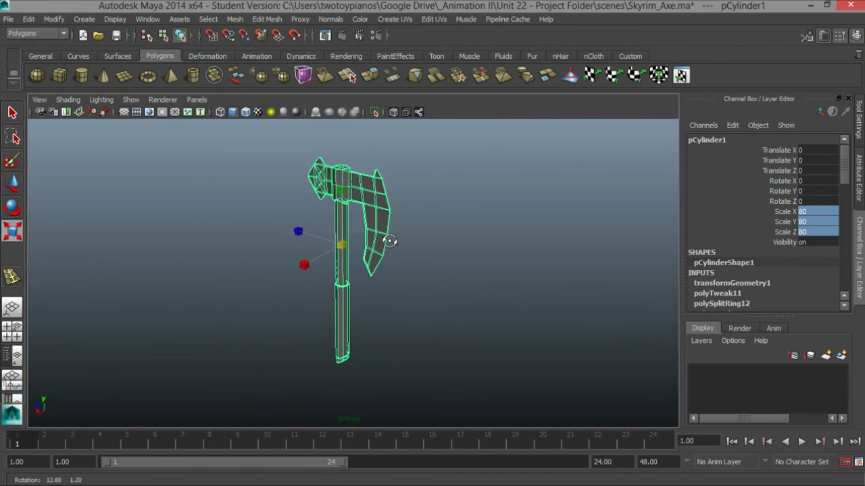
- Reselect the enlarged axe and freeze its transformations at the new size
left_click(787, 180)
left_click(445, 239)
key("r")
left_click(356, 206)
left_click(44, 19)
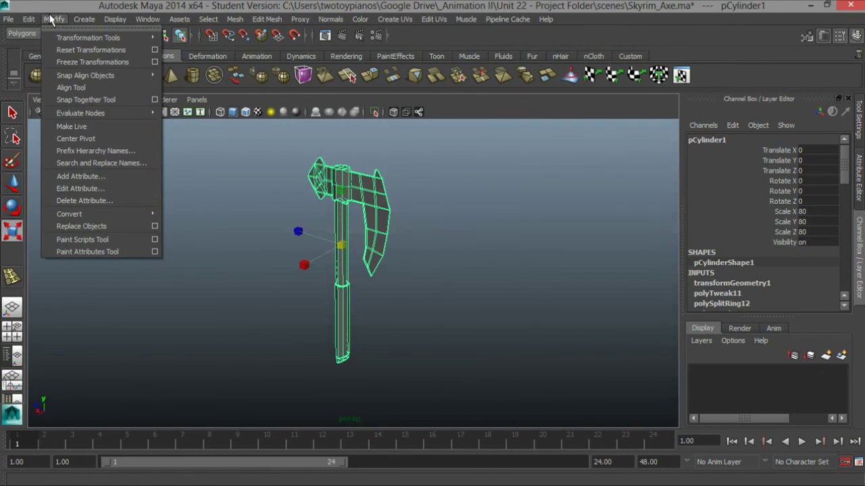
left_click(98, 63)
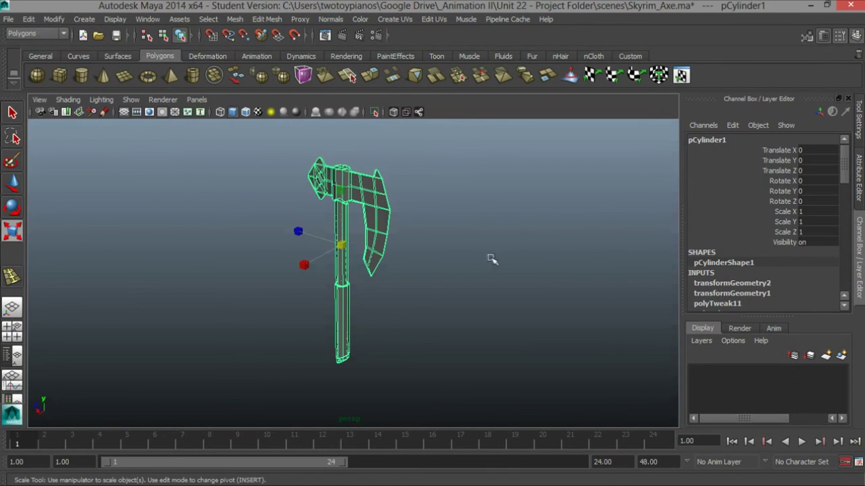
- Send the axe to Mudbox as a new scene, keeping the mesh despite its incomplete UV set
left_click(9, 19)
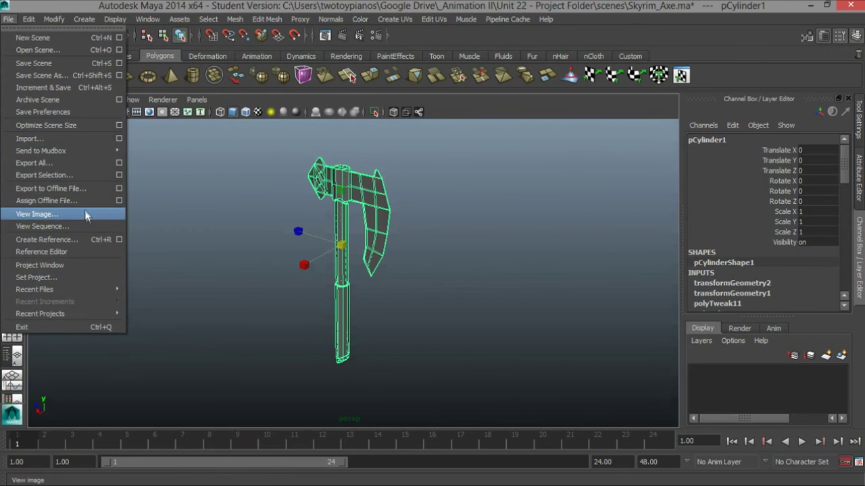
mouse_move(79, 152)
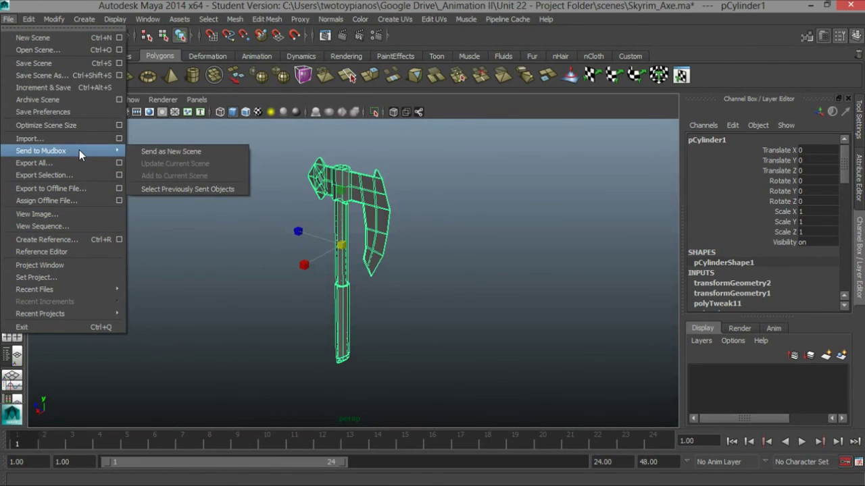
left_click(211, 151)
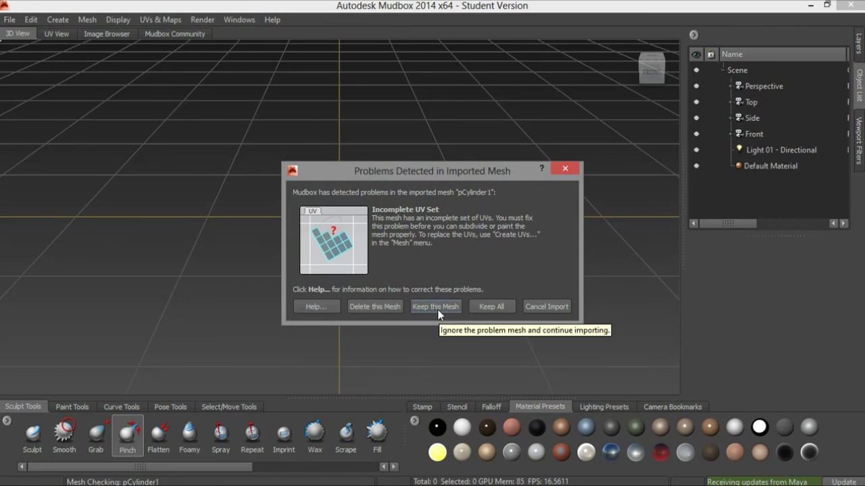
left_click(436, 307)
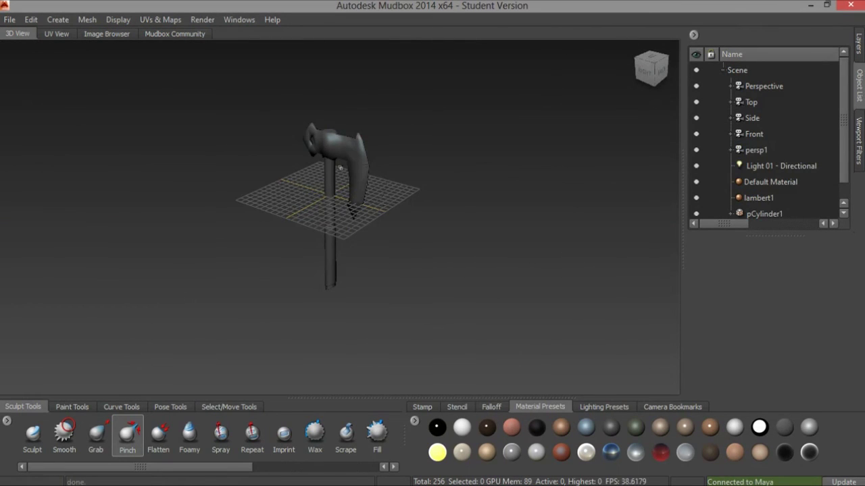
left_click_drag(345, 108, 399, 106, "alt")
middle_click_drag(400, 106, 399, 230, "alt")
left_click_drag(399, 231, 415, 219, "alt")
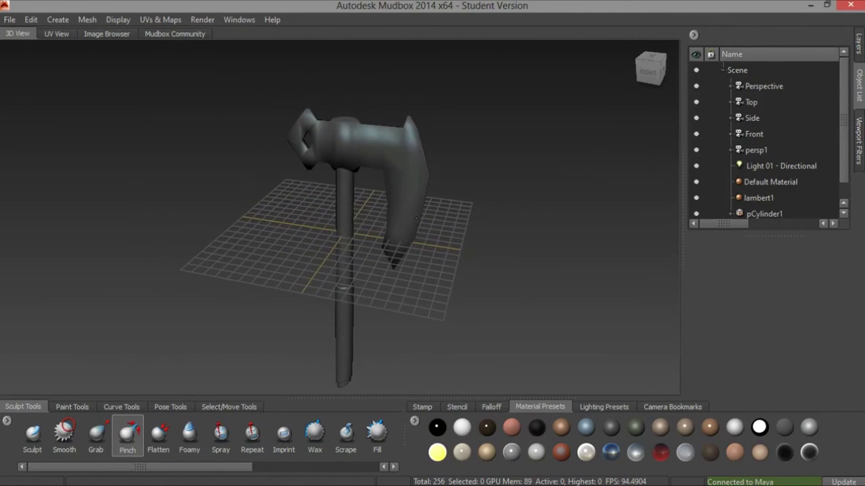